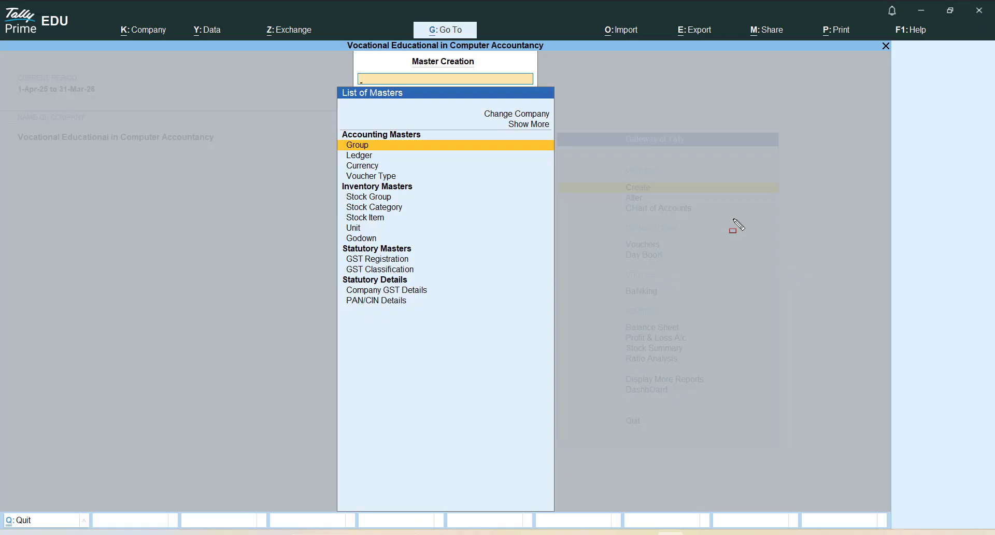
# Start creating a new Stock Item from the inventory masters.
pyautogui.press('Down')
pyautogui.press('Down')
pyautogui.press('Down')
pyautogui.press('Down')
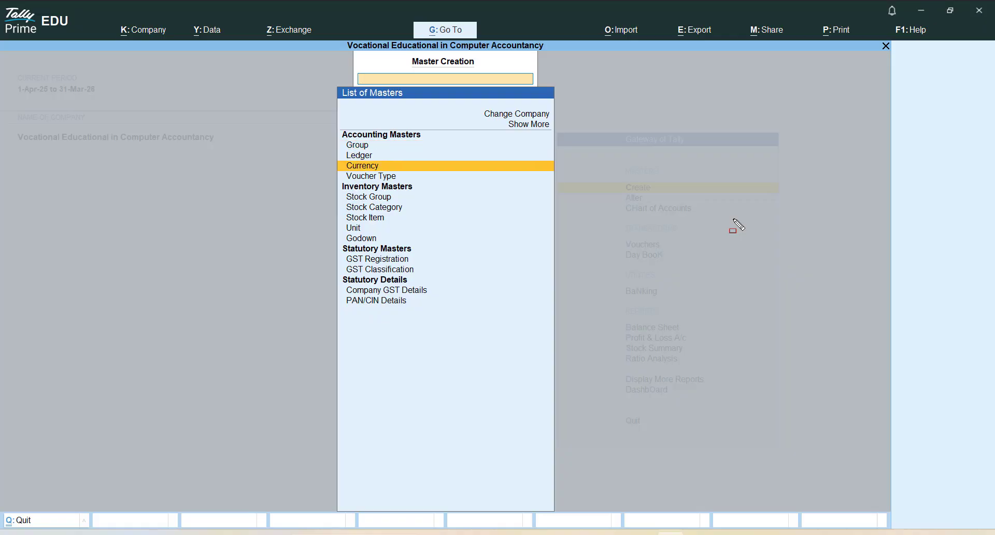
pyautogui.press('Down')
pyautogui.press('Down')
pyautogui.press('Down')
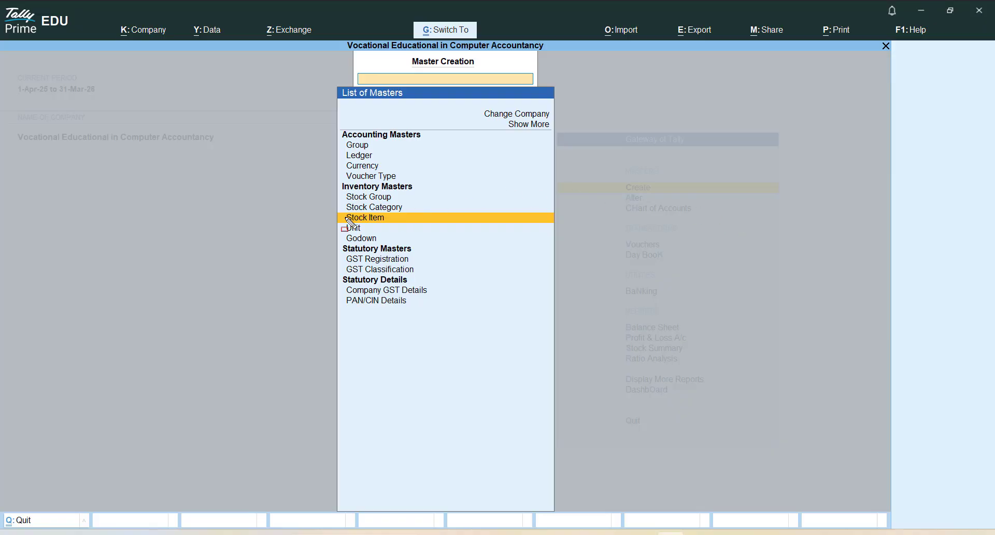
pyautogui.moveTo(330, 176)
pyautogui.mouseDown()
pyautogui.moveTo(435, 236)
pyautogui.moveTo(551, 244)
pyautogui.mouseUp()
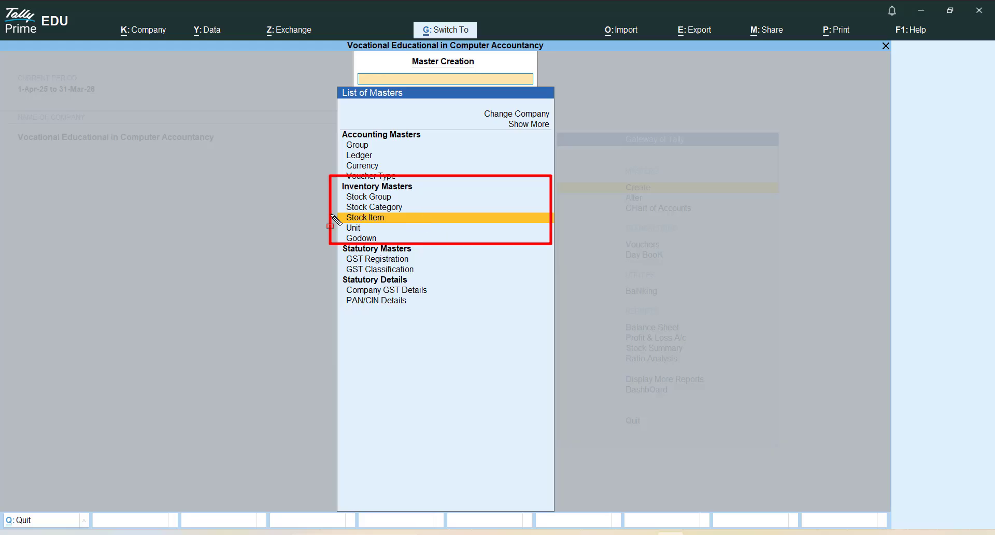
pyautogui.moveTo(338, 213); pyautogui.dragTo(394, 224)
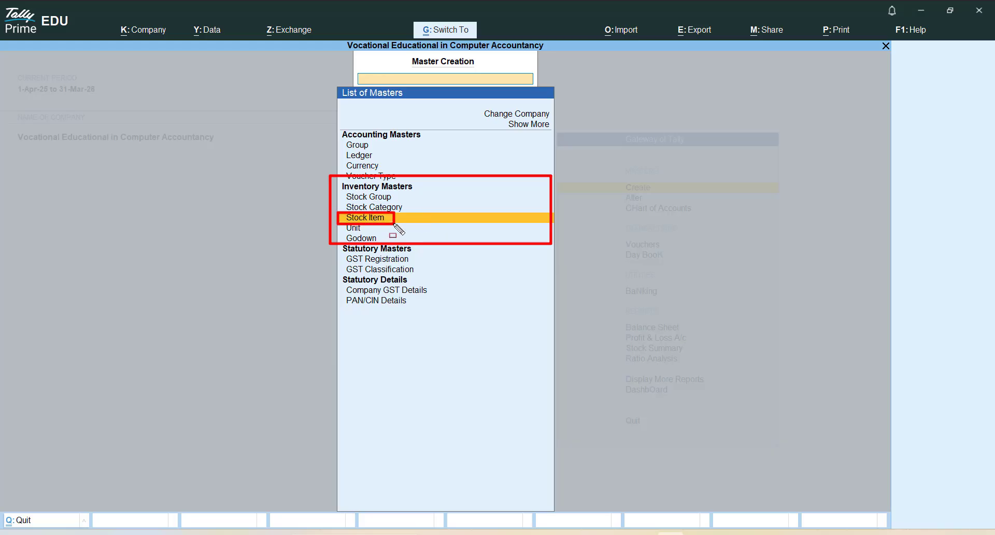
pyautogui.press('Escape')
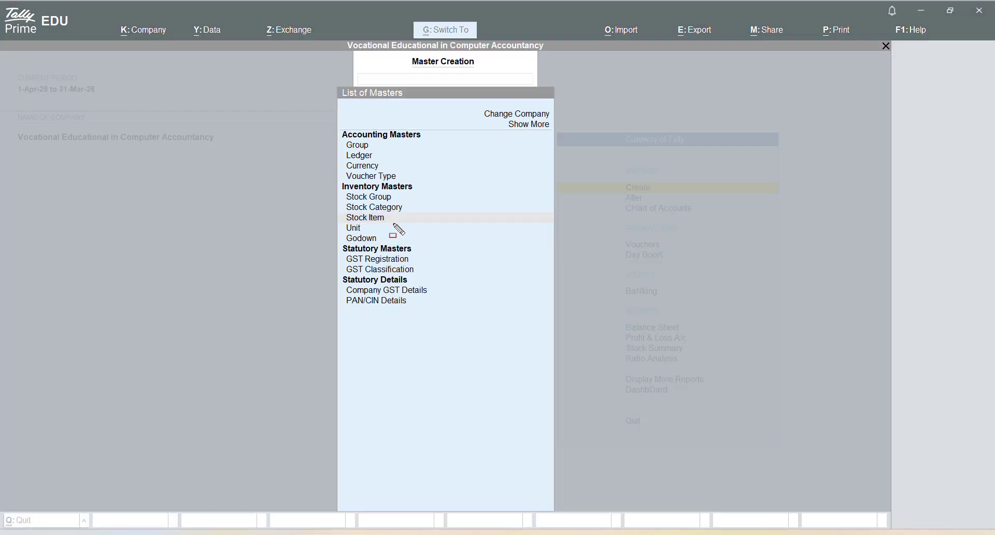
pyautogui.press('Return')
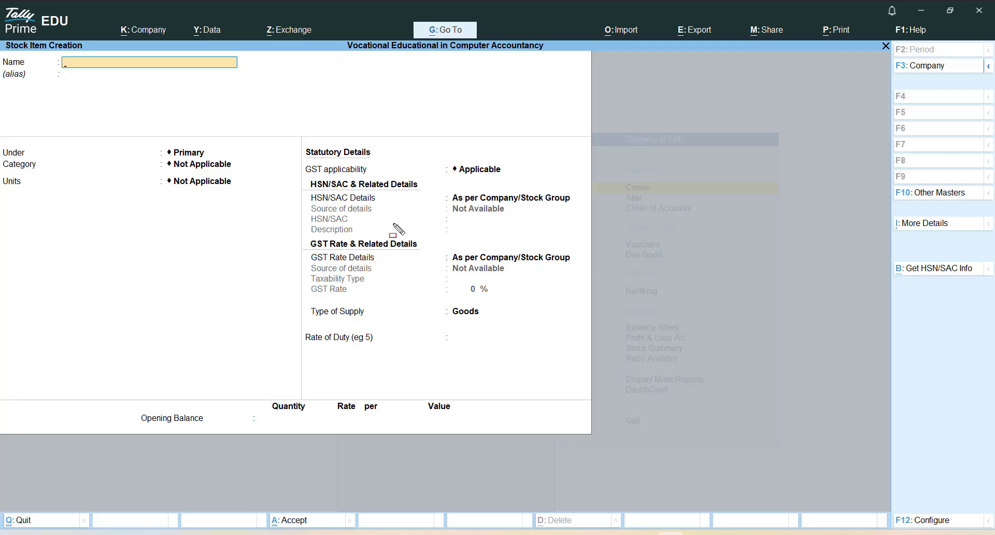
# Name the stock item Samsung Galaxy A15 and give it the alias A15.
pyautogui.write('Samsung Galaxy A15')
pyautogui.press('Return')
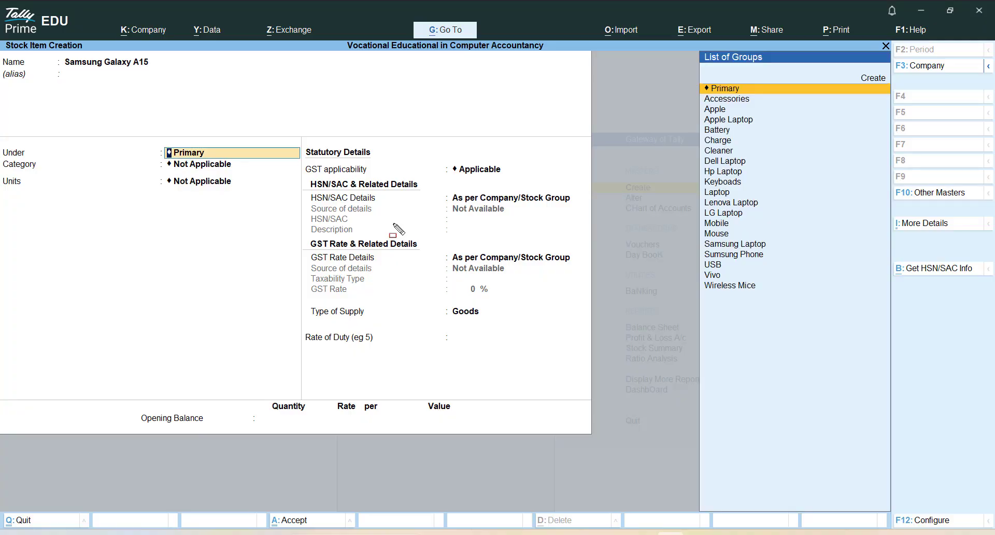
pyautogui.press('BackSpace')
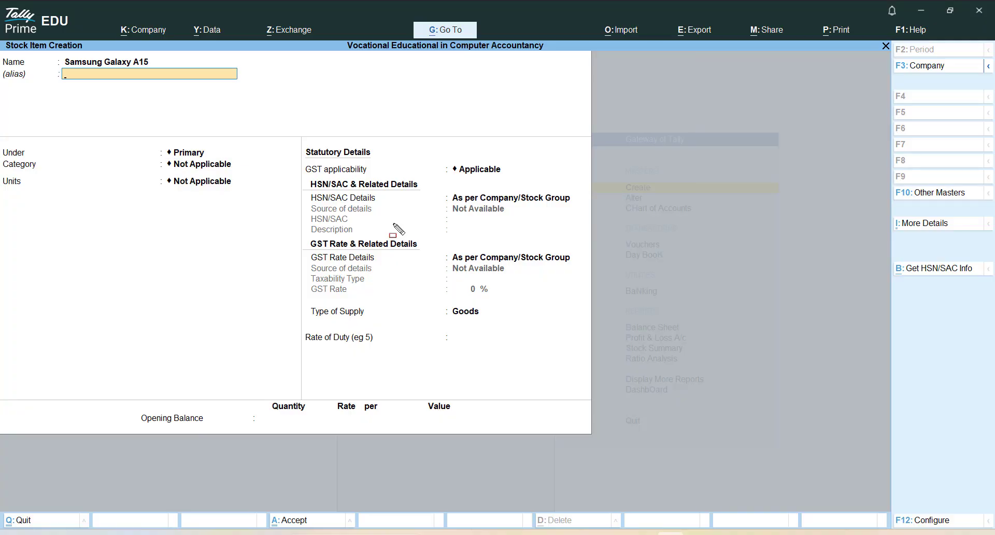
pyautogui.write('A15')
pyautogui.press('Return')
pyautogui.press('Return')
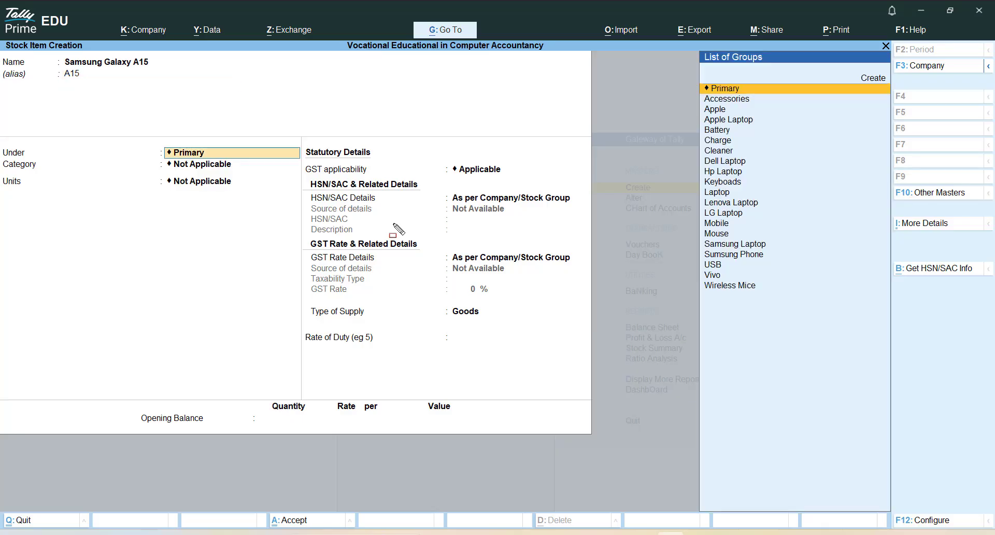
# Place the stock item under the Sumsung Phone group.
pyautogui.write('Mo')
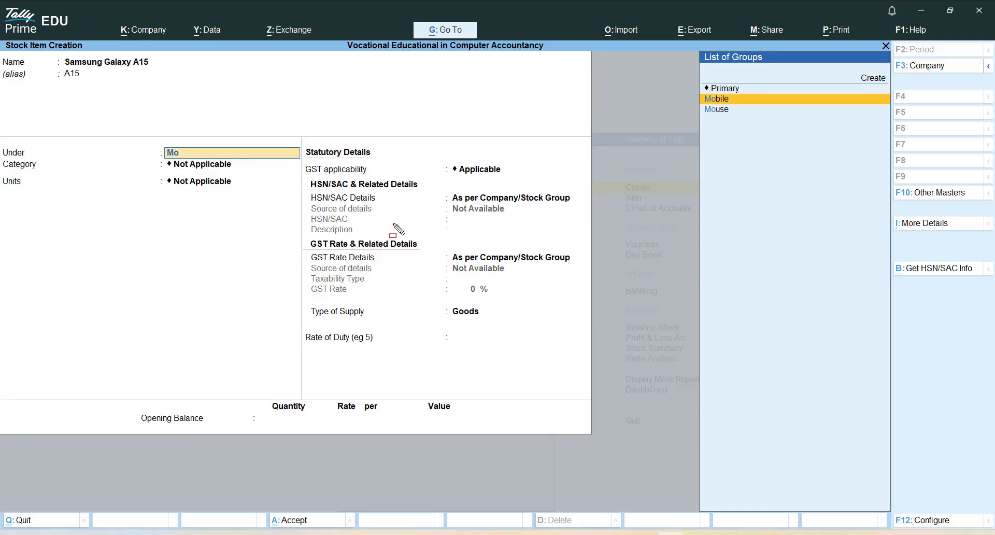
pyautogui.press('Return')
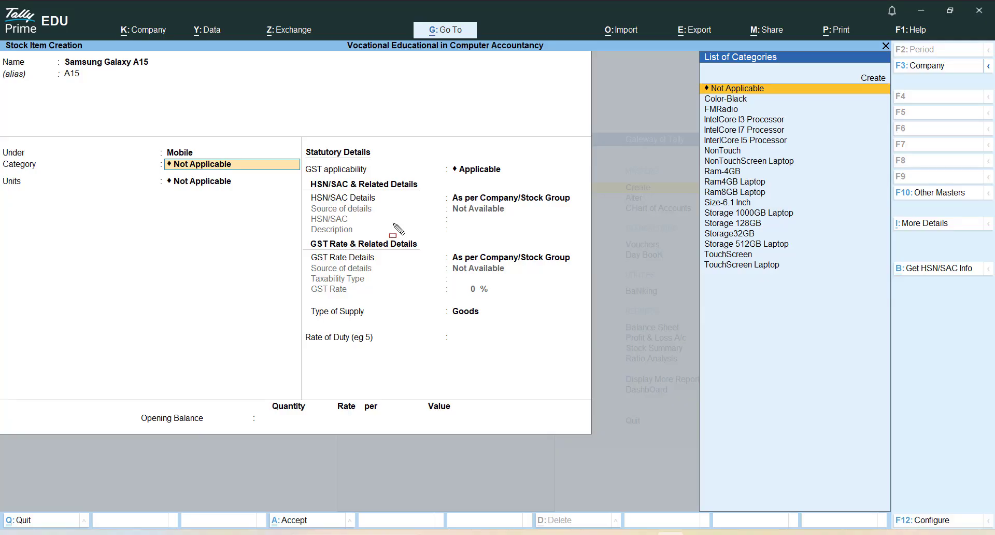
pyautogui.hotkey('shift', 'Tab')
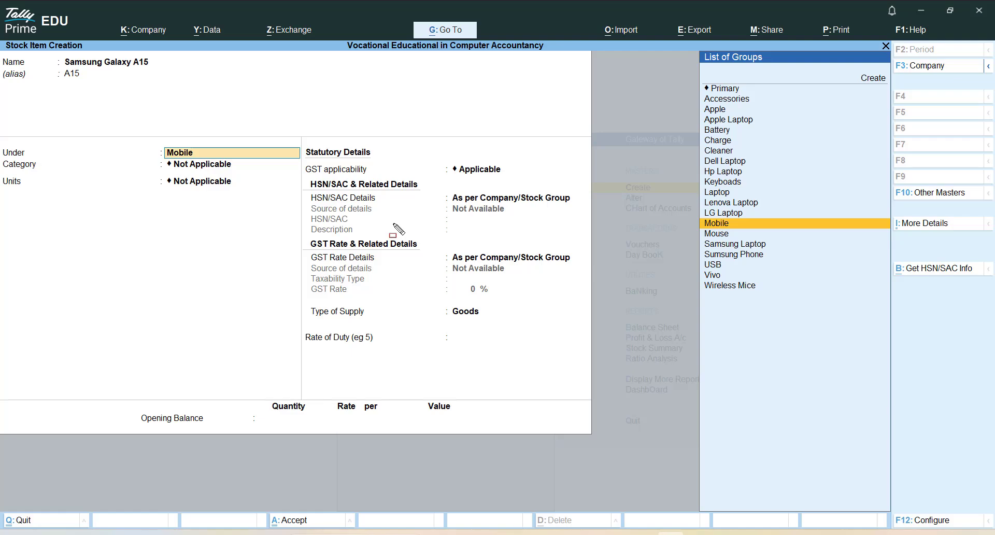
pyautogui.press('Down')
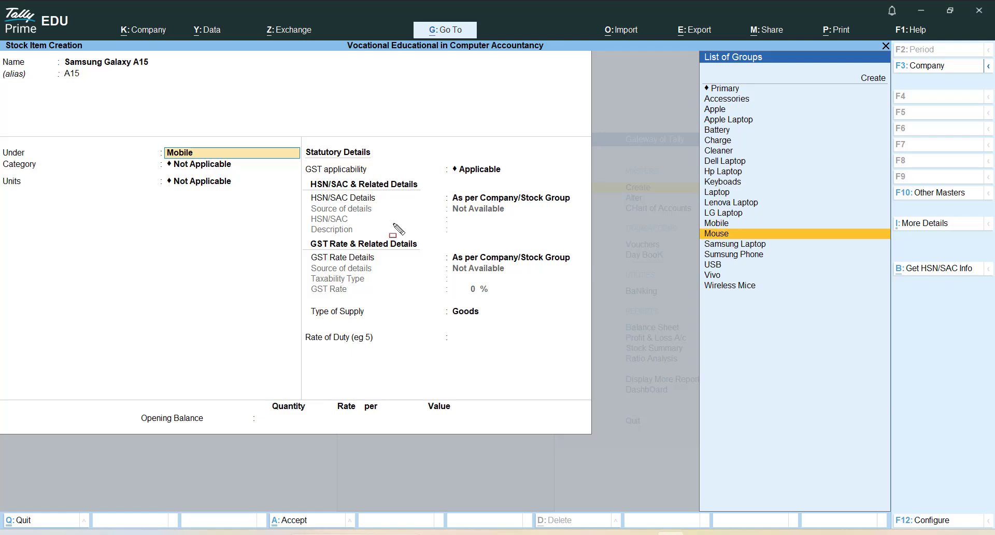
pyautogui.press('Down')
pyautogui.press('Down')
pyautogui.press('Return')
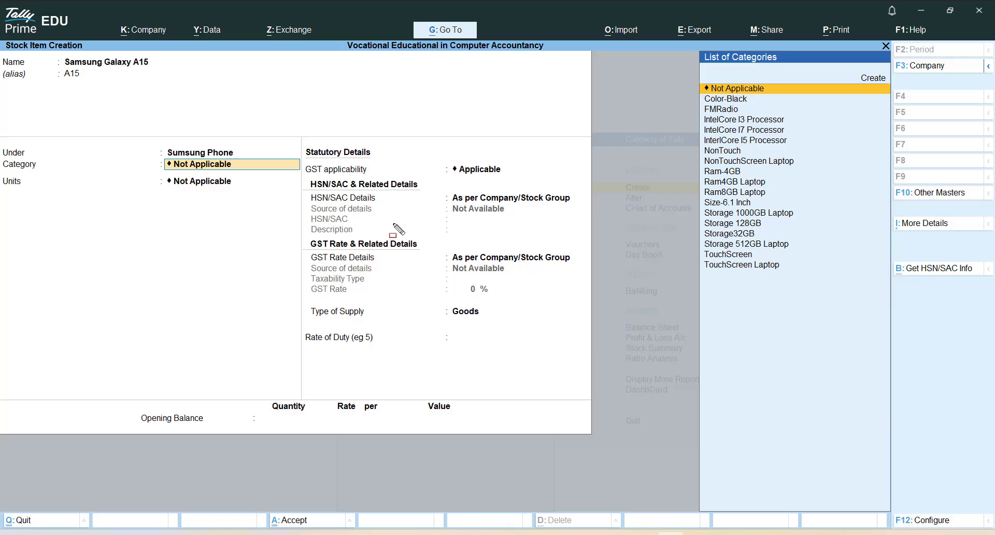
# Assign the TouchScreen category to the stock item.
pyautogui.press('Down')
pyautogui.press('Down')
pyautogui.press('Down')
pyautogui.press('Down')
pyautogui.press('Down')
pyautogui.press('Down')
pyautogui.press('Down')
pyautogui.press('Down')
pyautogui.press('Down')
pyautogui.press('Down')
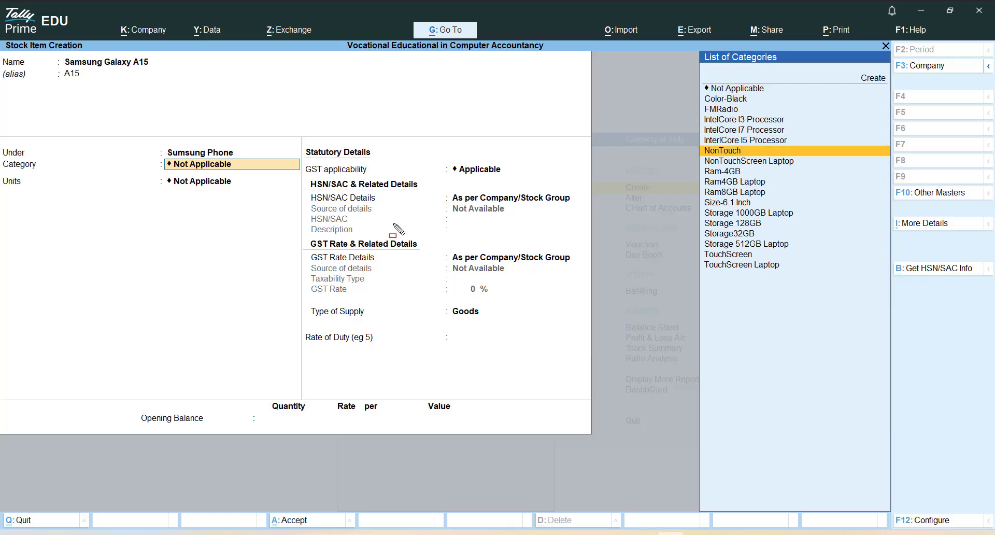
pyautogui.press('Down')
pyautogui.press('Down')
pyautogui.press('Down')
pyautogui.press('Down')
pyautogui.press('Down')
pyautogui.press('Down')
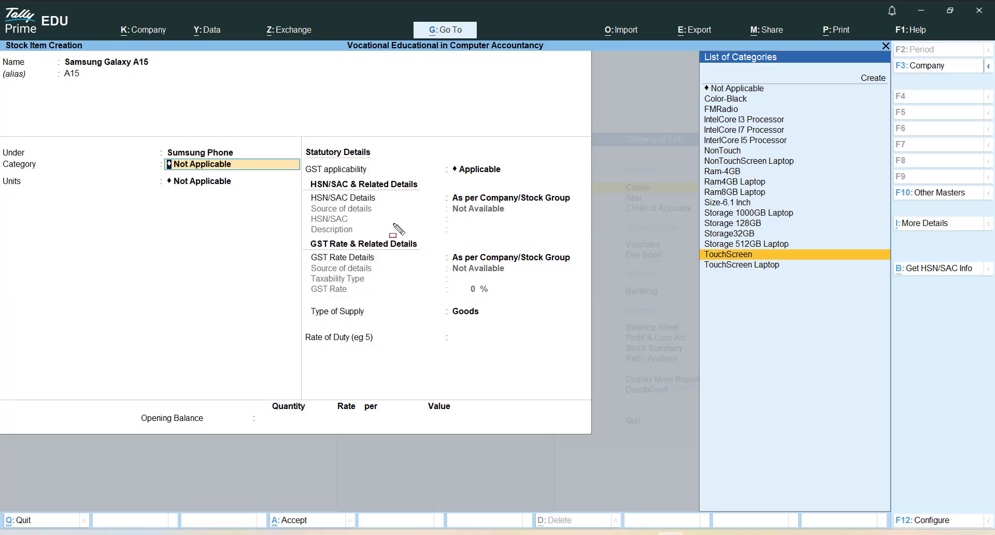
pyautogui.press('Return')
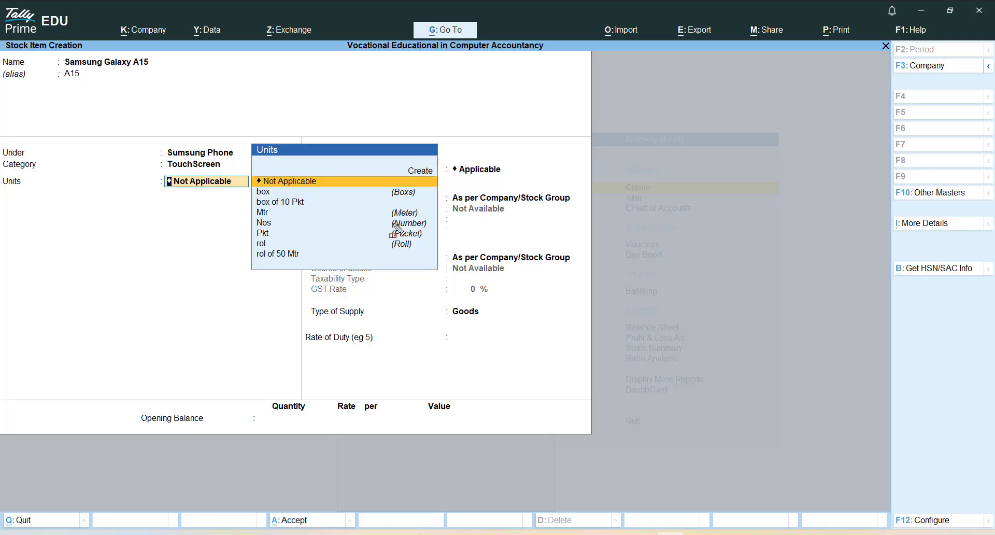
# Set the stock item's unit of measure to Nos.
pyautogui.press('Down')
pyautogui.press('Down')
pyautogui.press('Down')
pyautogui.press('Down')
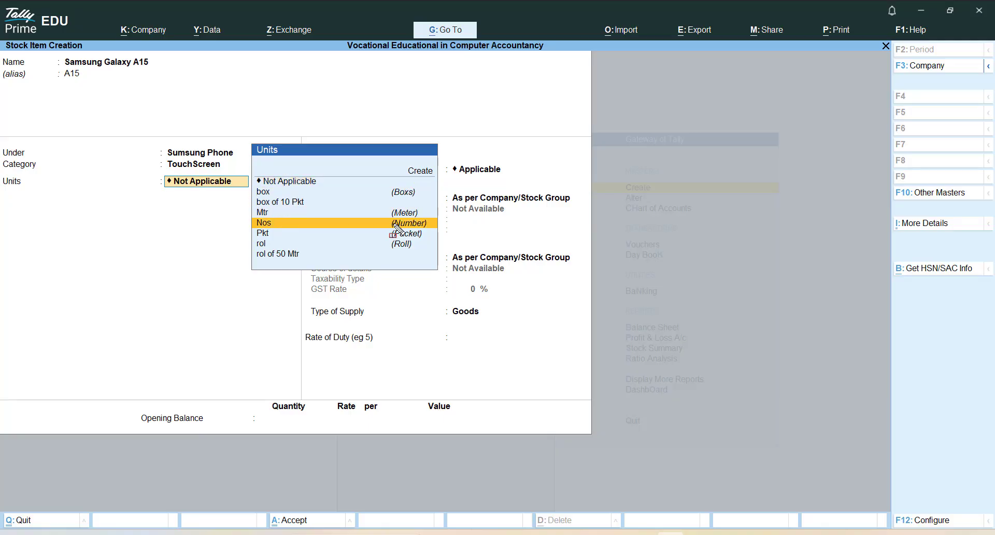
pyautogui.press('Return')
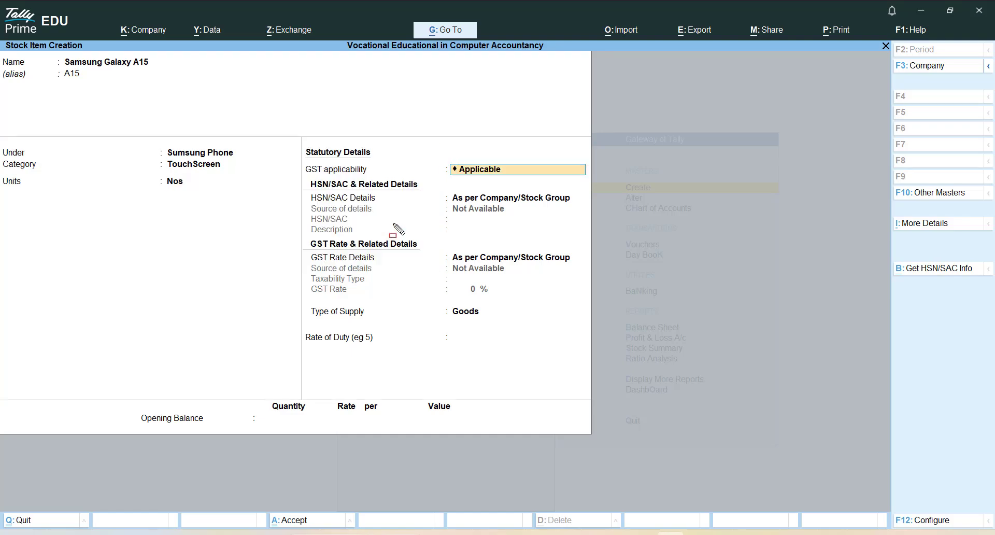
# Keep GST as Applicable, HSN/SAC and GST rate details As per Company/Stock Group, type of supply Goods, and the default rate of duty.
pyautogui.press('Return')
pyautogui.press('Return')
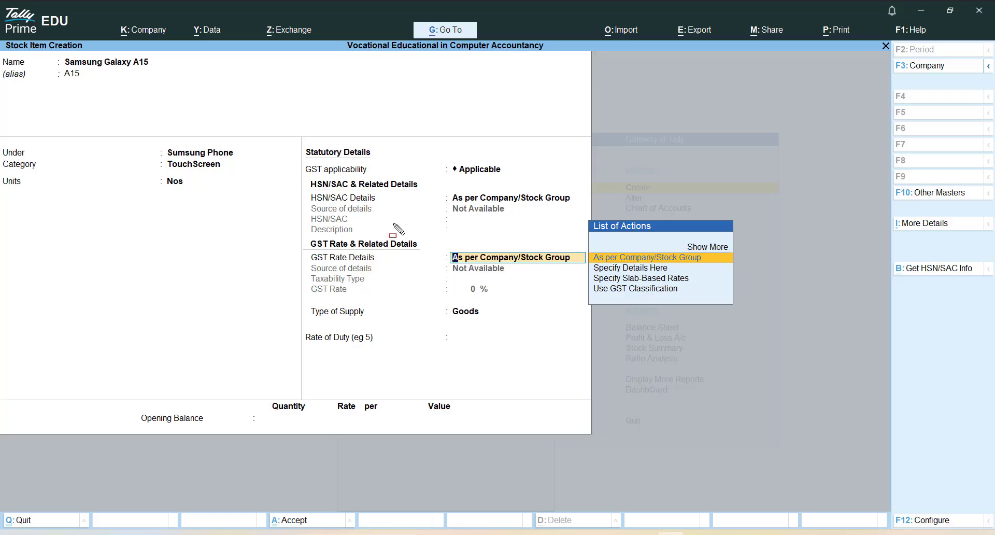
pyautogui.press('Return')
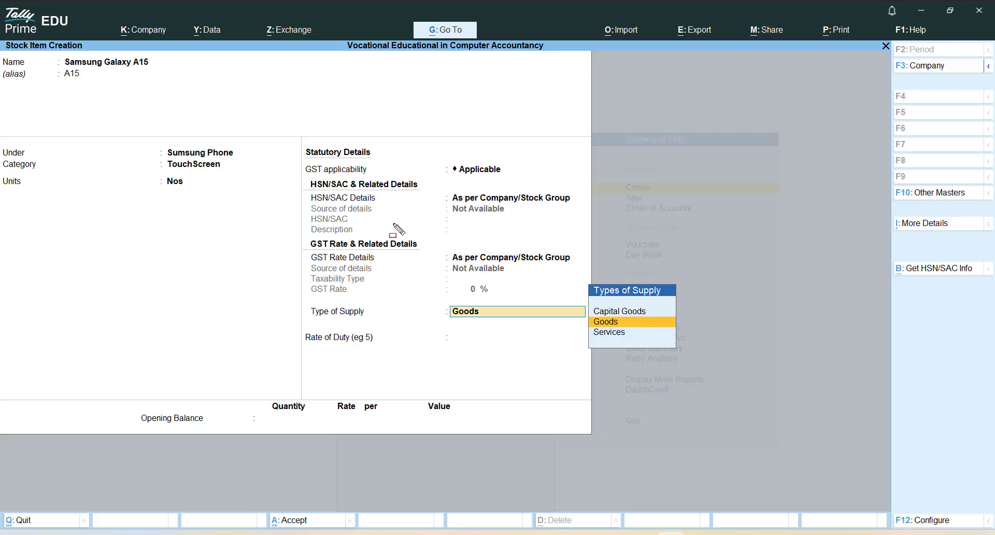
pyautogui.press('Return')
pyautogui.press('Return')
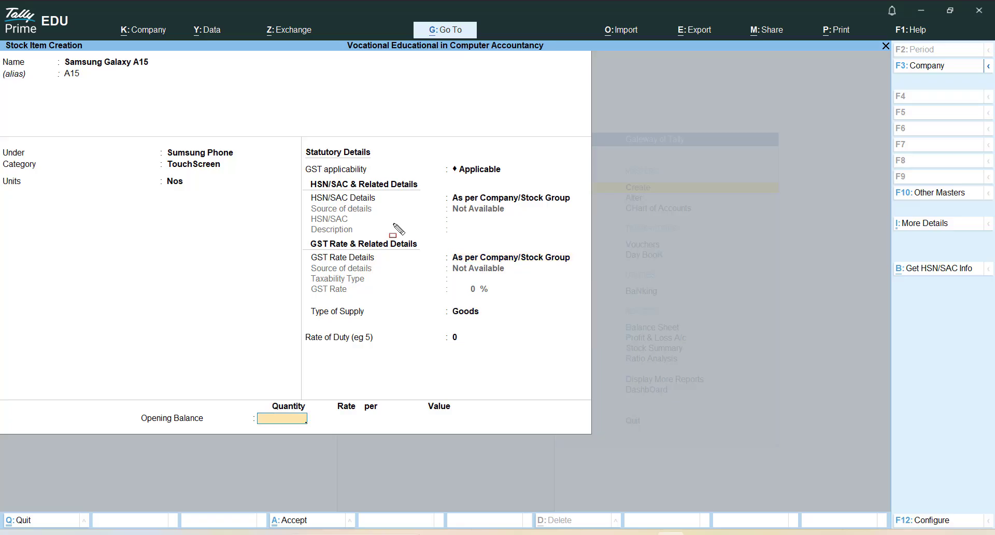
# Enter the item's opening balance as 10 Nos at a rate of 20000.
pyautogui.write('10')
pyautogui.press('Return')
pyautogui.write('20000')
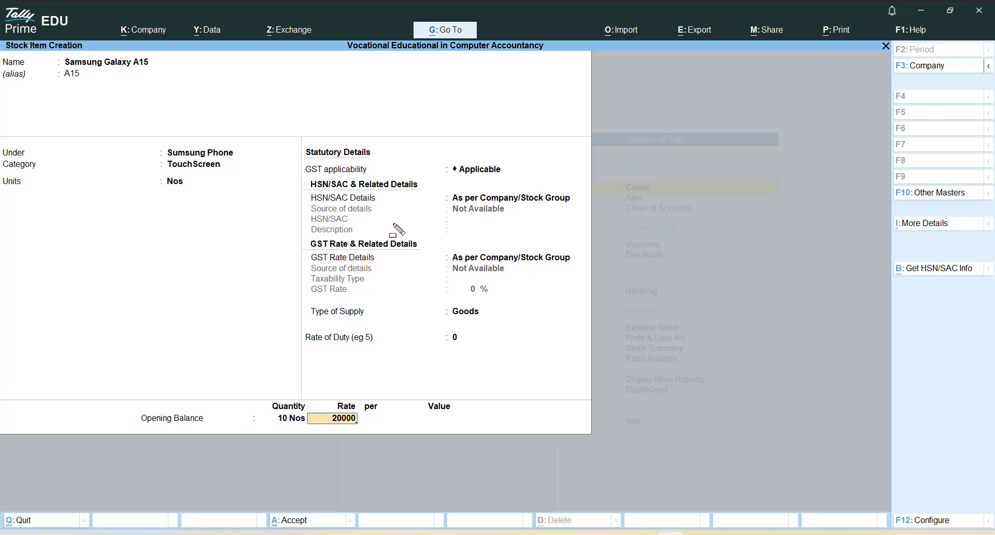
pyautogui.press('Return')
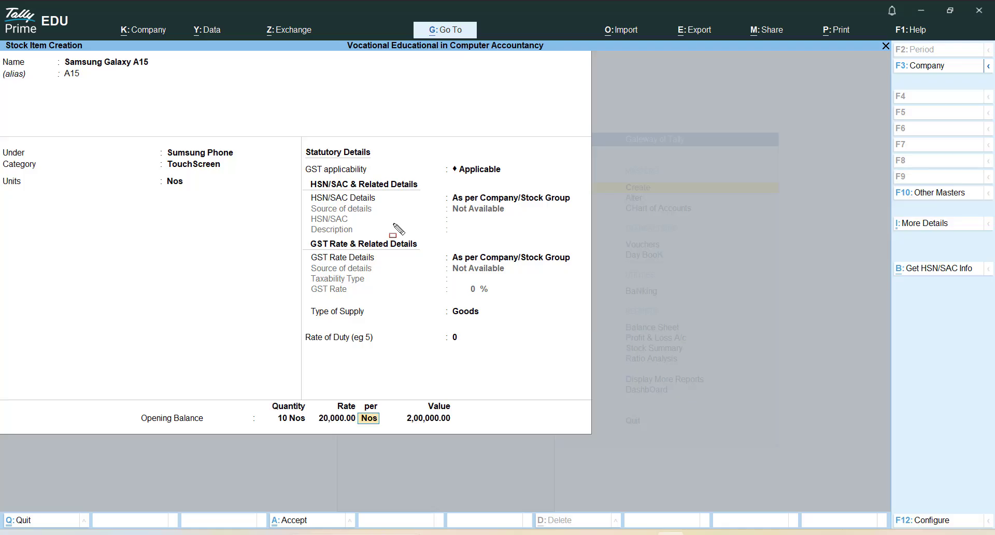
pyautogui.press('ctrl')
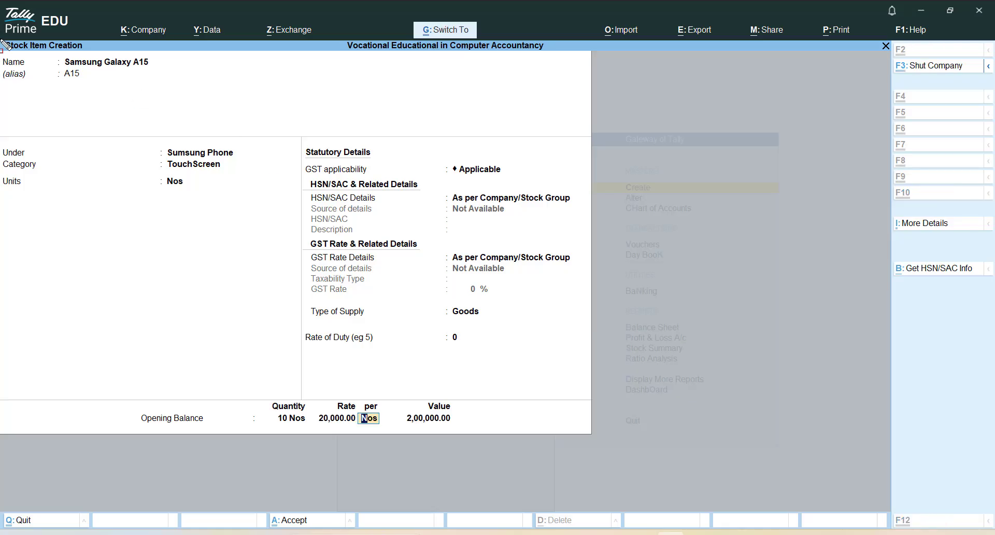
pyautogui.moveTo(601, 260)
pyautogui.mouseDown()
pyautogui.moveTo(741, 505)
pyautogui.moveTo(575, 475)
pyautogui.moveTo(600, 445)
pyautogui.mouseUp()
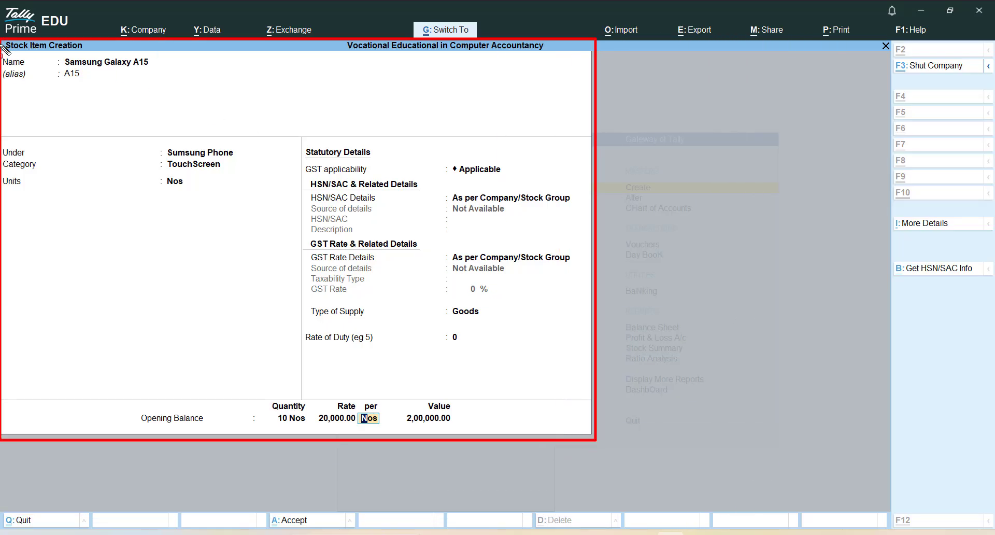
pyautogui.moveTo(2, 38); pyautogui.dragTo(97, 52)
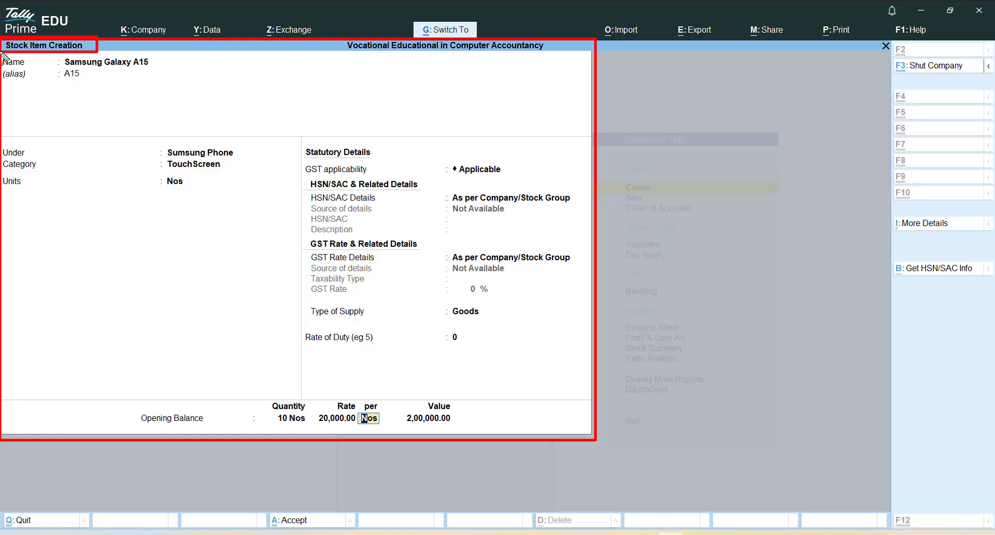
pyautogui.moveTo(2, 54)
pyautogui.mouseDown()
pyautogui.moveTo(20, 70)
pyautogui.moveTo(159, 71)
pyautogui.moveTo(158, 89)
pyautogui.mouseUp()
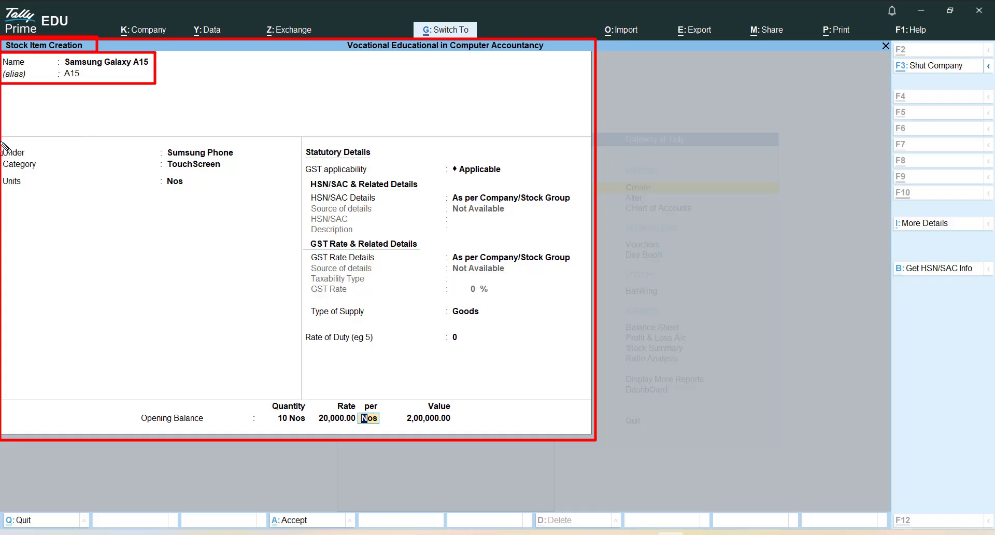
pyautogui.moveTo(2, 140)
pyautogui.mouseDown()
pyautogui.moveTo(40, 164)
pyautogui.moveTo(241, 161)
pyautogui.mouseUp()
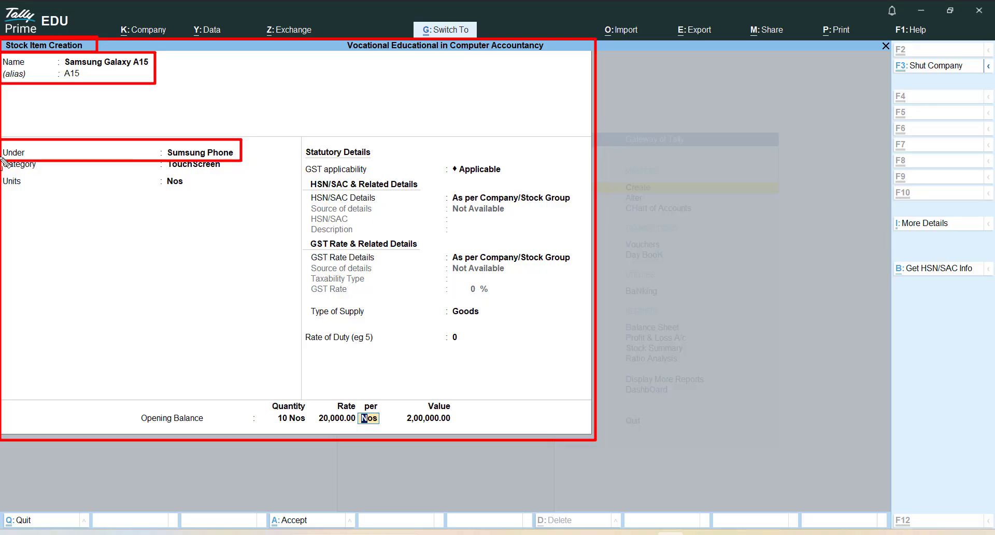
pyautogui.moveTo(2, 159)
pyautogui.mouseDown()
pyautogui.moveTo(79, 191)
pyautogui.moveTo(225, 170)
pyautogui.mouseUp()
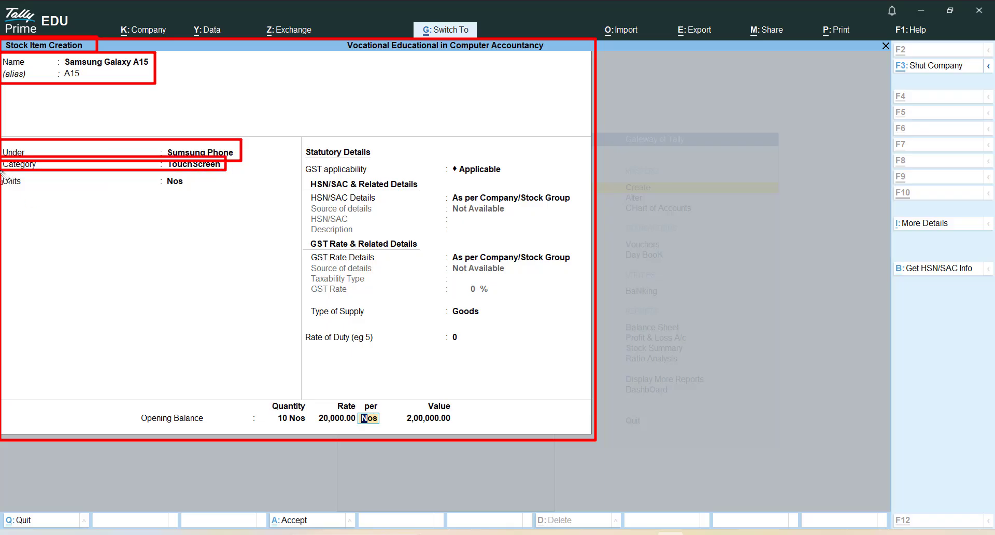
pyautogui.moveTo(1, 171)
pyautogui.mouseDown()
pyautogui.moveTo(10, 187)
pyautogui.moveTo(209, 201)
pyautogui.mouseUp()
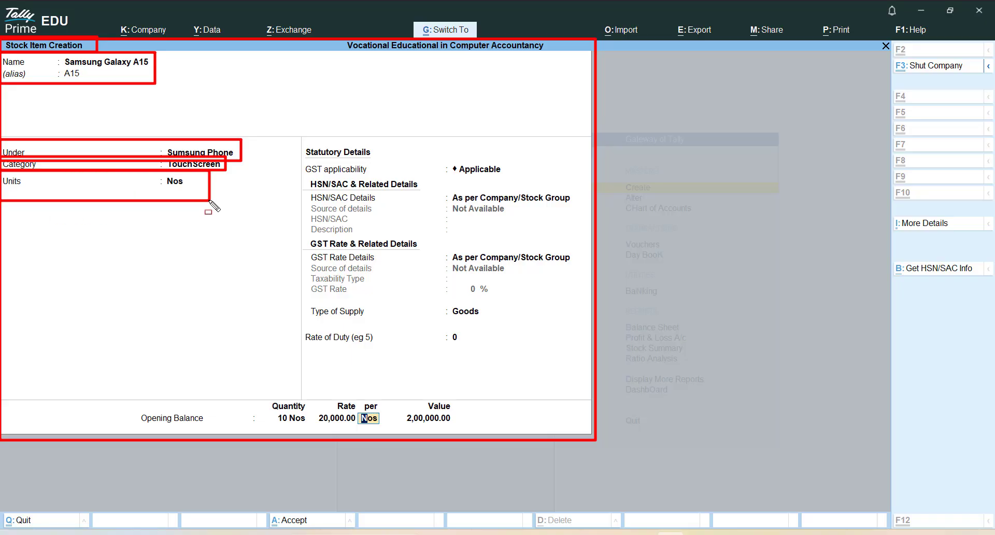
pyautogui.click(133, 391)
pyautogui.moveTo(186, 464); pyautogui.dragTo(473, 436)
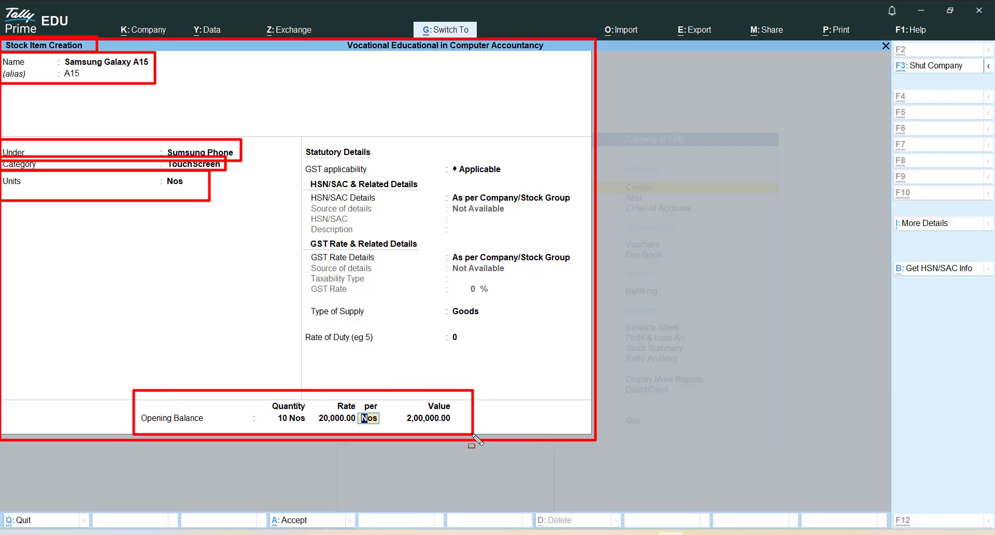
pyautogui.press('Escape')
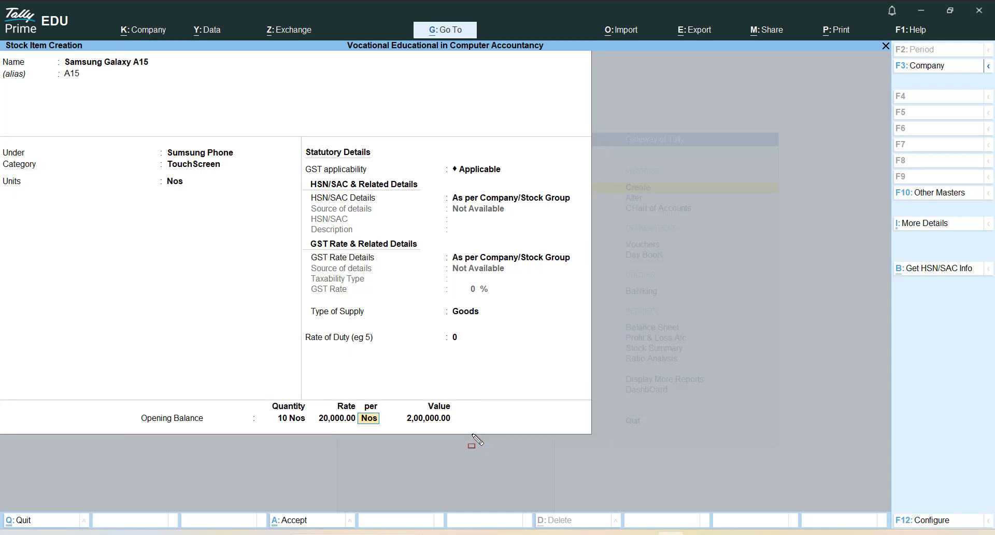
# Keep Nos as the rate's unit and save the completed stock item.
pyautogui.press('Return')
pyautogui.press('Return')
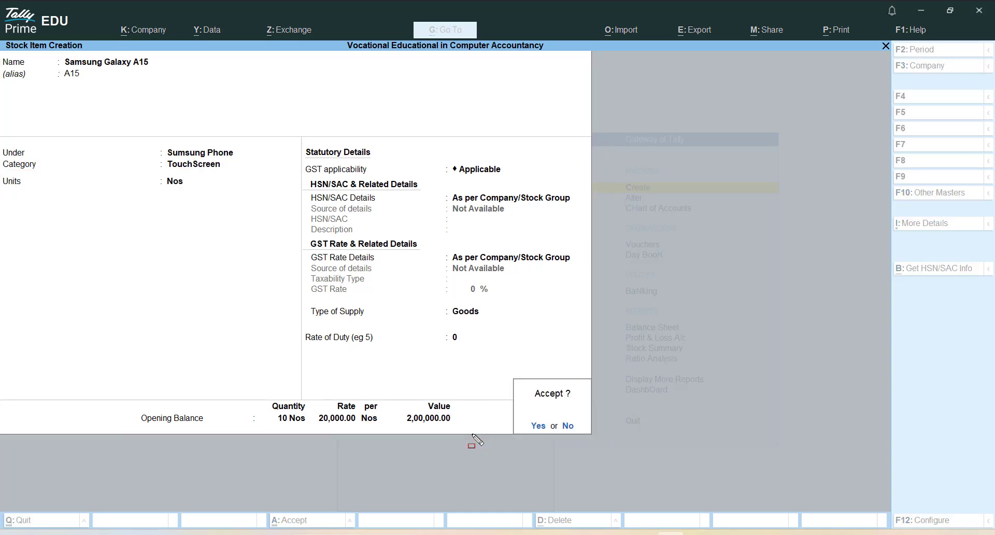
pyautogui.press('Return')
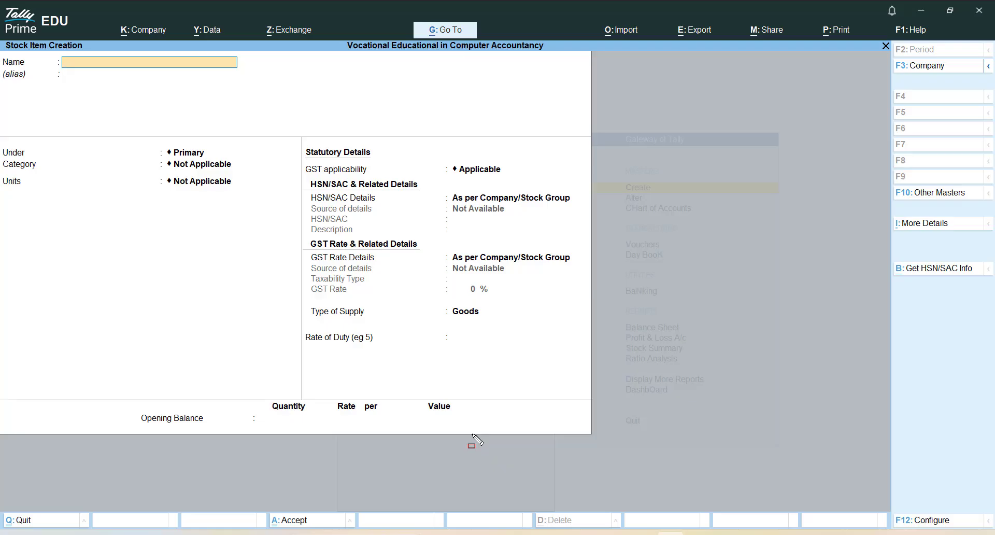
# Leave stock item creation without entering another item and return to the Gateway of Tally.
pyautogui.press('Escape')
pyautogui.press('y')
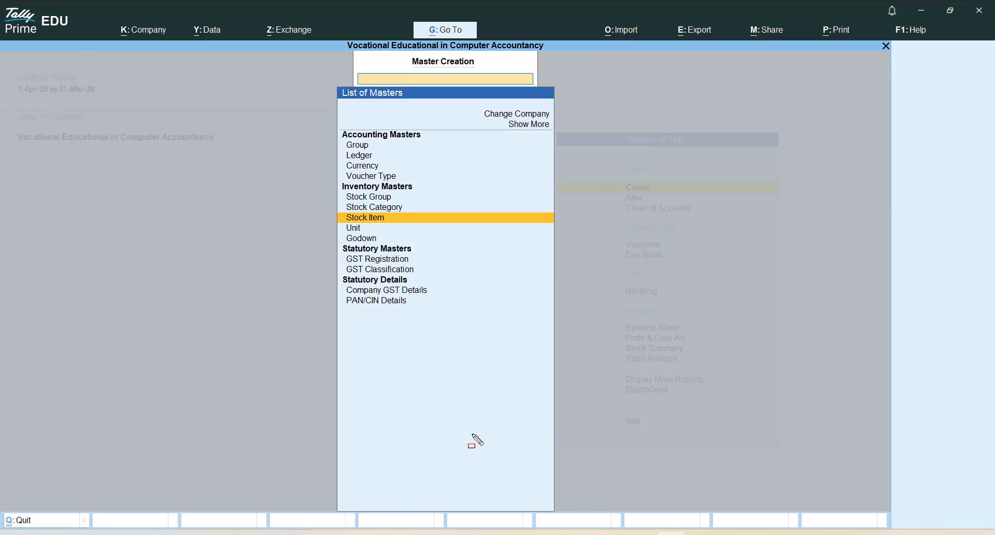
pyautogui.press('Escape')
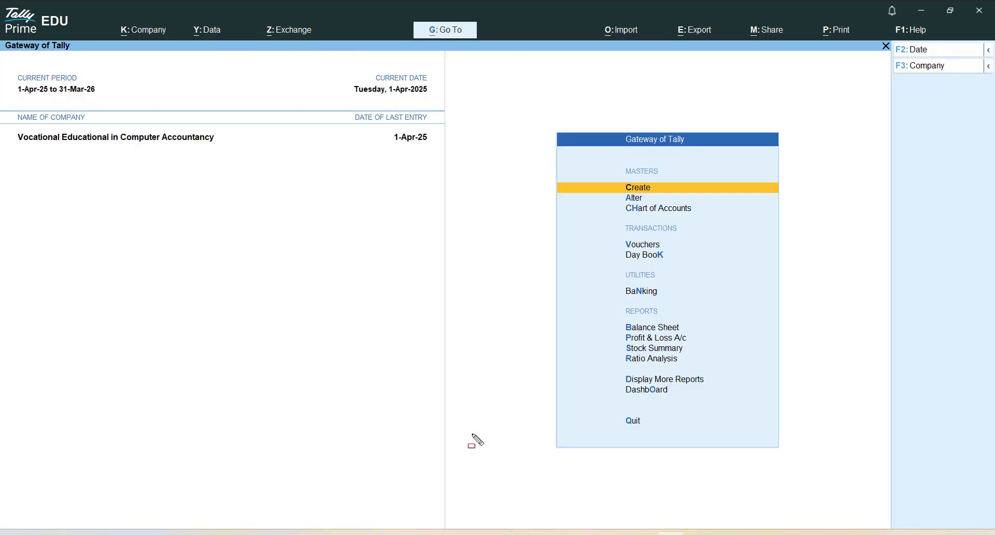
# Open the list of stock items available for alteration.
pyautogui.press('Down')
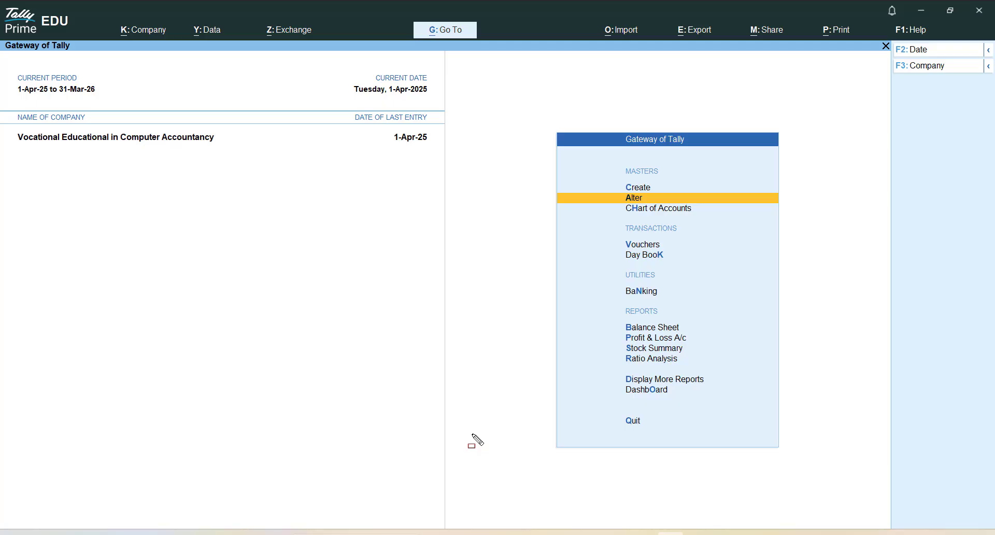
pyautogui.press('Return')
pyautogui.press('Down')
pyautogui.press('Down')
pyautogui.press('Down')
pyautogui.press('Down')
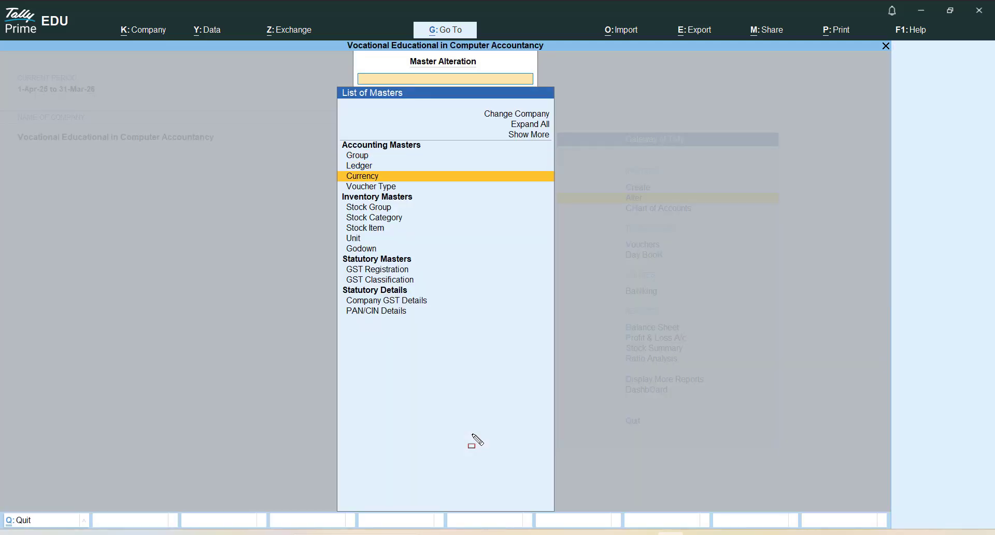
pyautogui.press('Down')
pyautogui.press('Down')
pyautogui.press('Down')
pyautogui.press('Return')
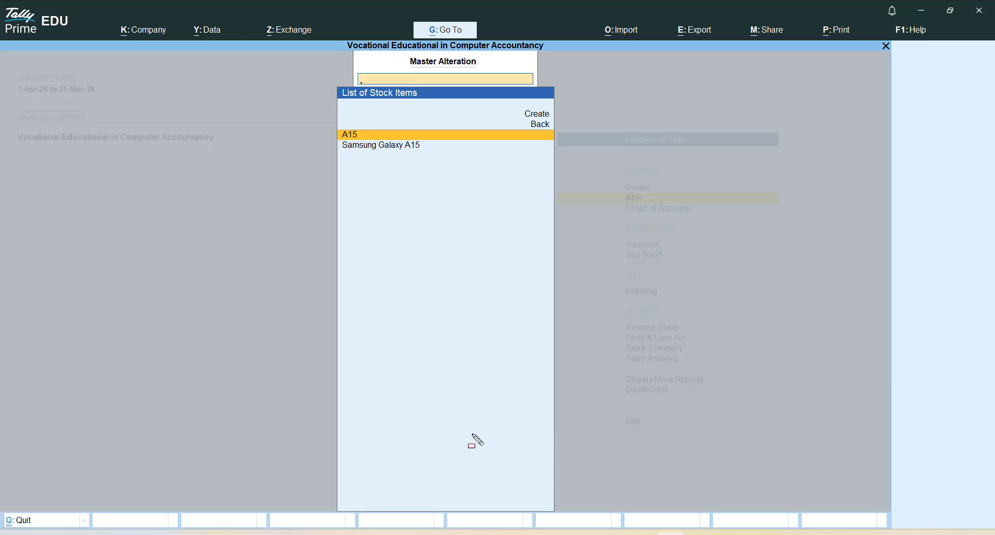
# View the Samsung Galaxy A15 stock item's details, then quit the alteration without saving and return to the Gateway of Tally.
pyautogui.press('Down')
pyautogui.press('Up')
pyautogui.press('Down')
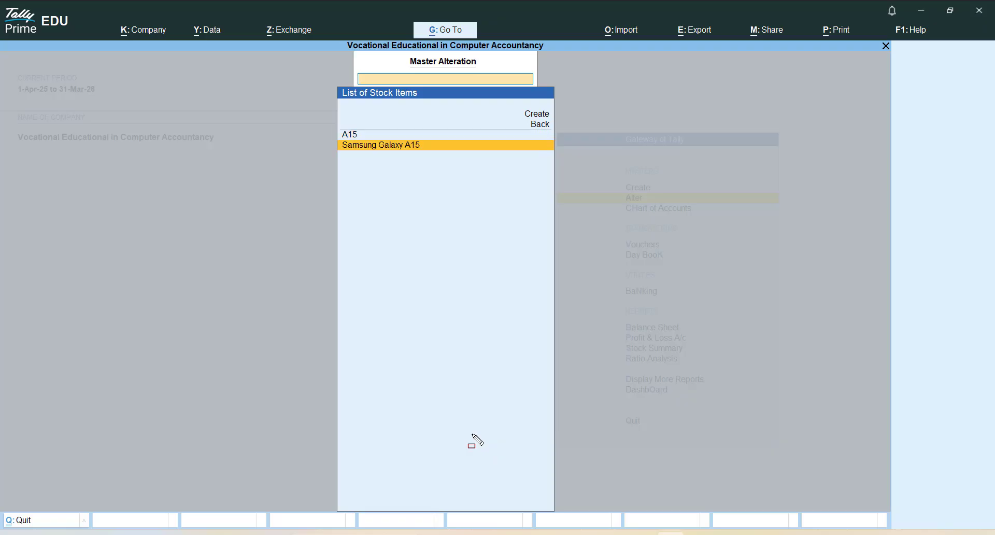
pyautogui.press('Return')
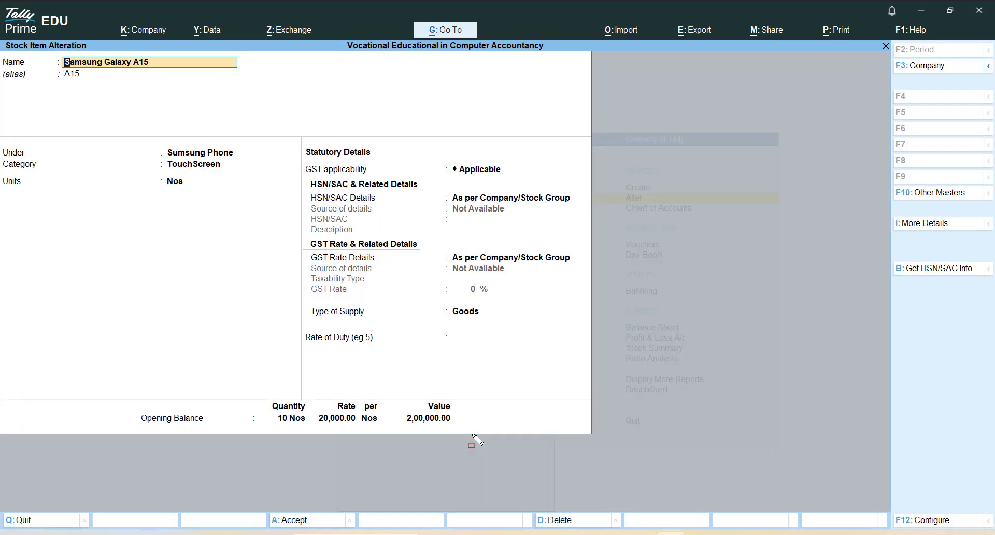
pyautogui.press('BackSpace')
pyautogui.press('Escape')
pyautogui.press('y')
pyautogui.press('Escape')
pyautogui.press('Escape')
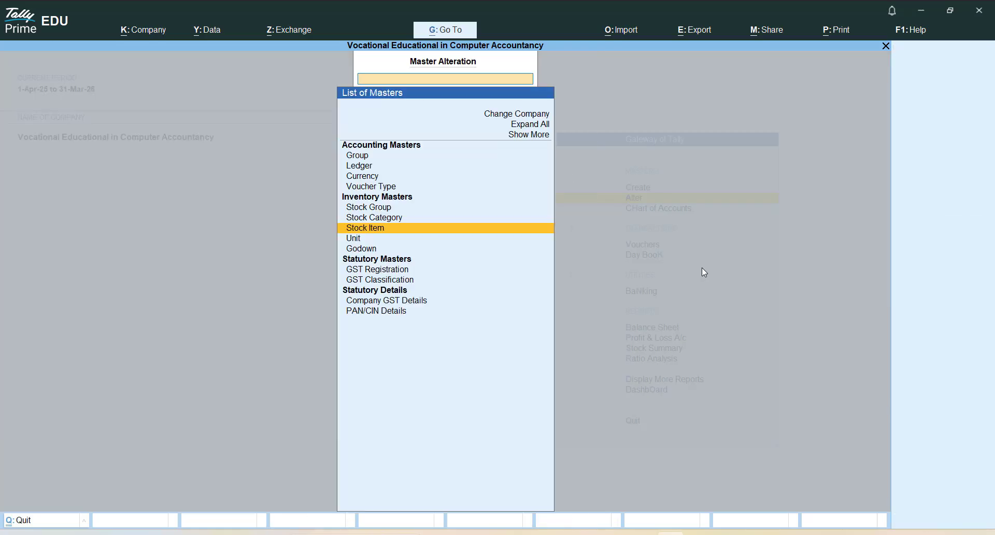
# Display the Stock Items list from the inventory masters in the Chart of Accounts.
pyautogui.press('Down')
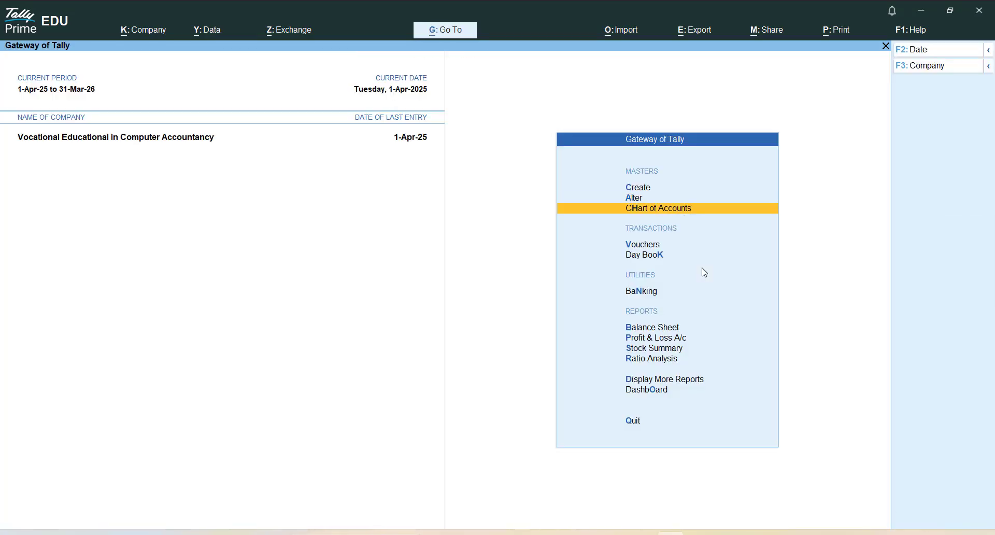
pyautogui.press('Return')
pyautogui.press('Down')
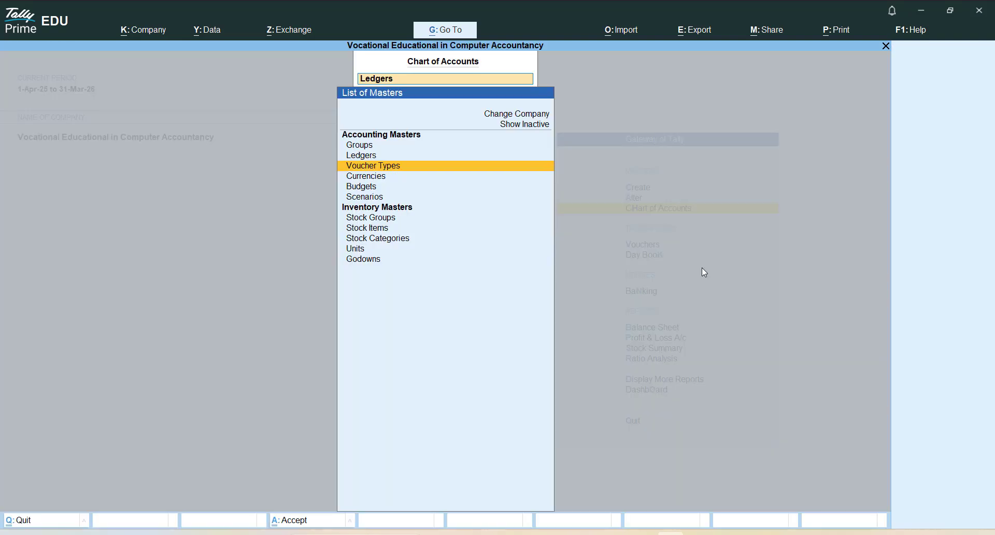
pyautogui.press('Down')
pyautogui.press('Down')
pyautogui.press('Down')
pyautogui.press('Down')
pyautogui.press('Down')
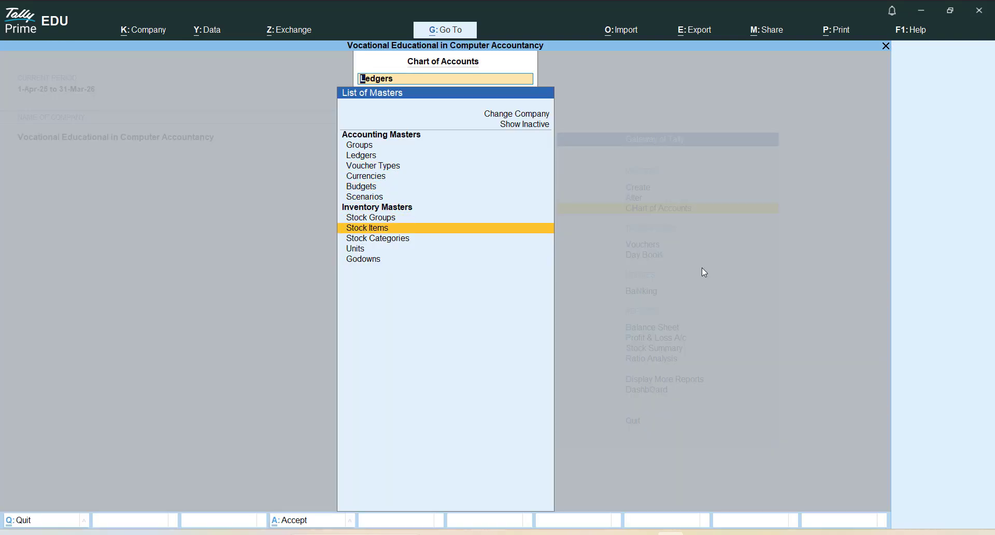
pyautogui.press('Return')
# Examine the stock groups in the list and locate Samsung Galaxy A15 under the Mobile group.
pyautogui.press('Down')
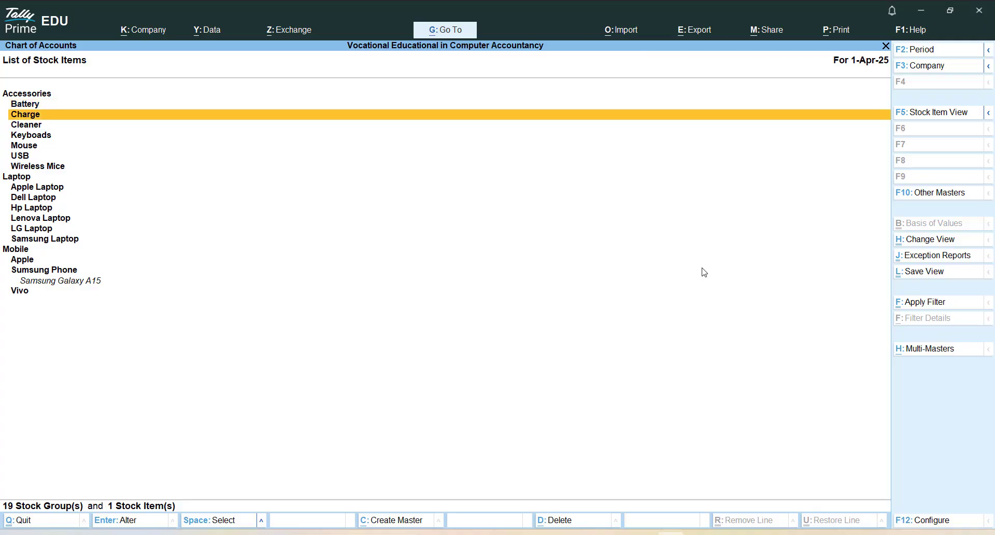
pyautogui.press('Up')
pyautogui.press('Up')
pyautogui.press('Down')
pyautogui.press('Down')
pyautogui.press('Down')
pyautogui.press('Down')
pyautogui.press('Down')
pyautogui.press('Down')
pyautogui.press('Down')
pyautogui.press('Down')
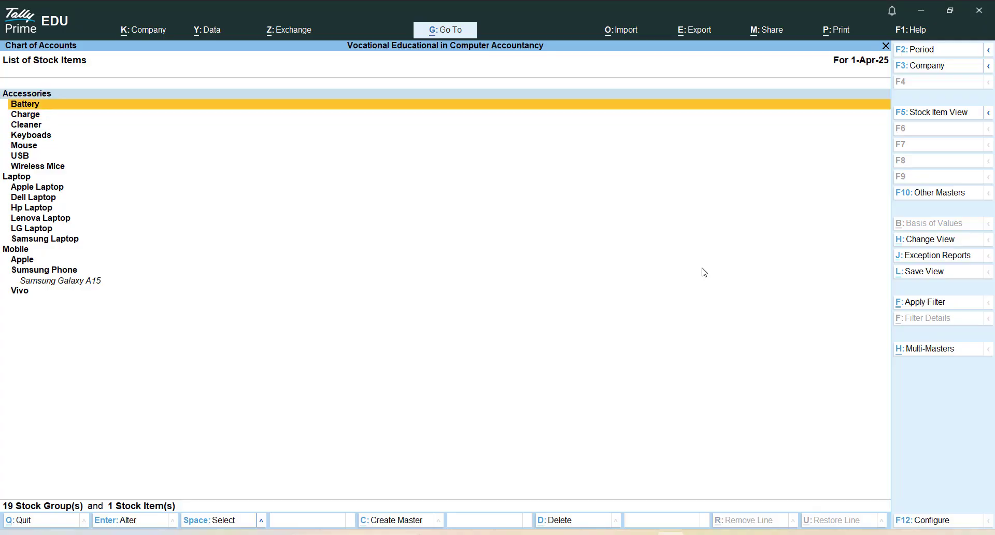
pyautogui.press('Down')
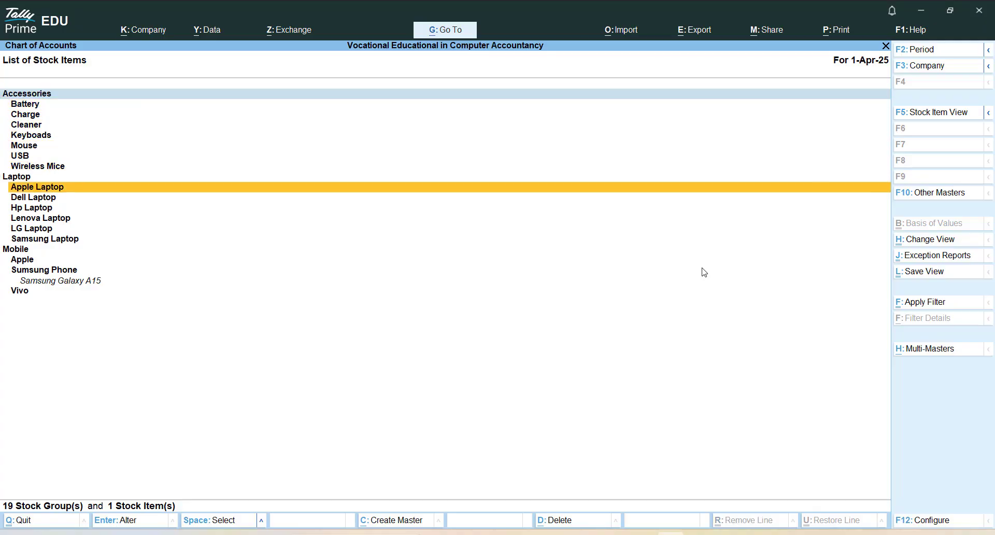
pyautogui.press('Up')
pyautogui.press('Down')
pyautogui.press('Down')
pyautogui.press('Down')
pyautogui.press('Down')
pyautogui.press('Down')
pyautogui.press('Down')
pyautogui.press('Down')
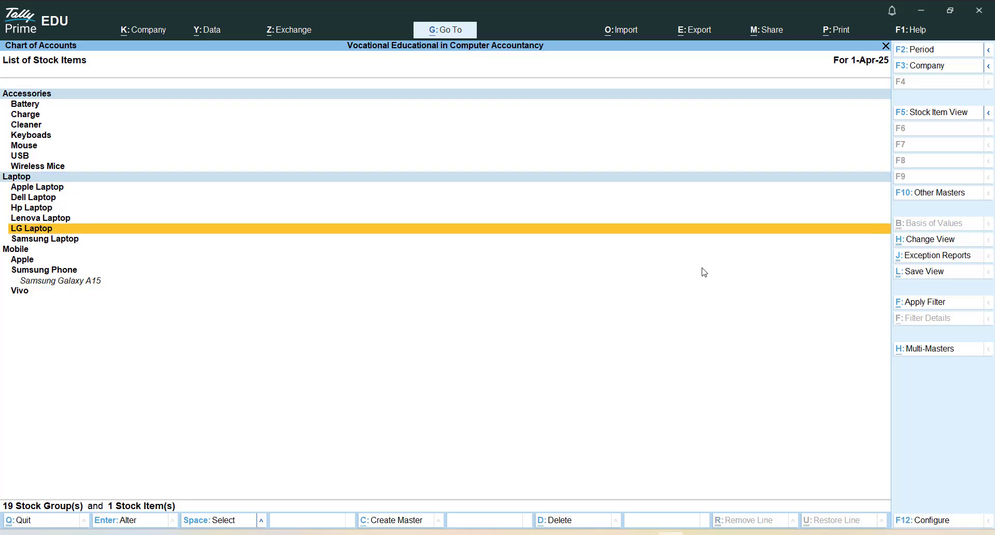
pyautogui.press('Down')
pyautogui.press('Down')
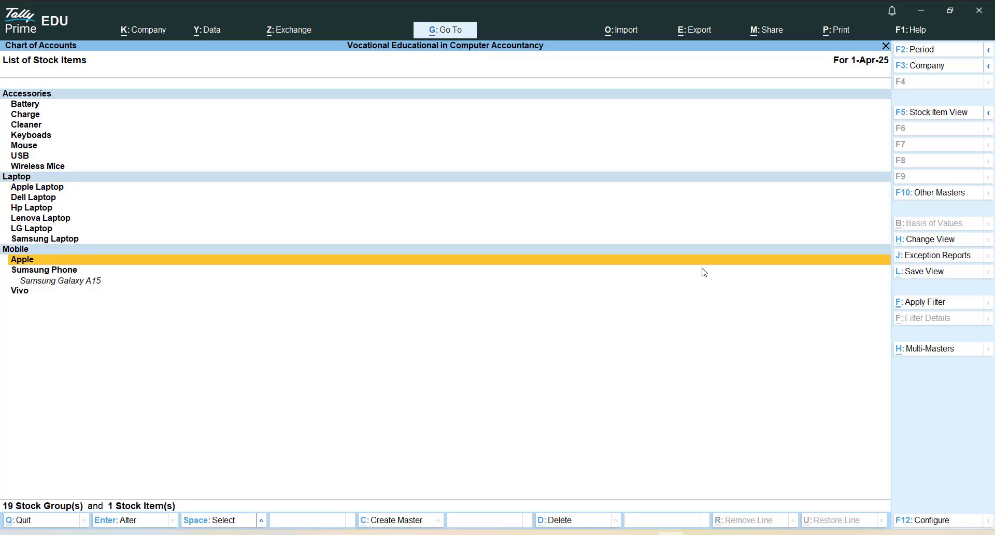
pyautogui.press('Down')
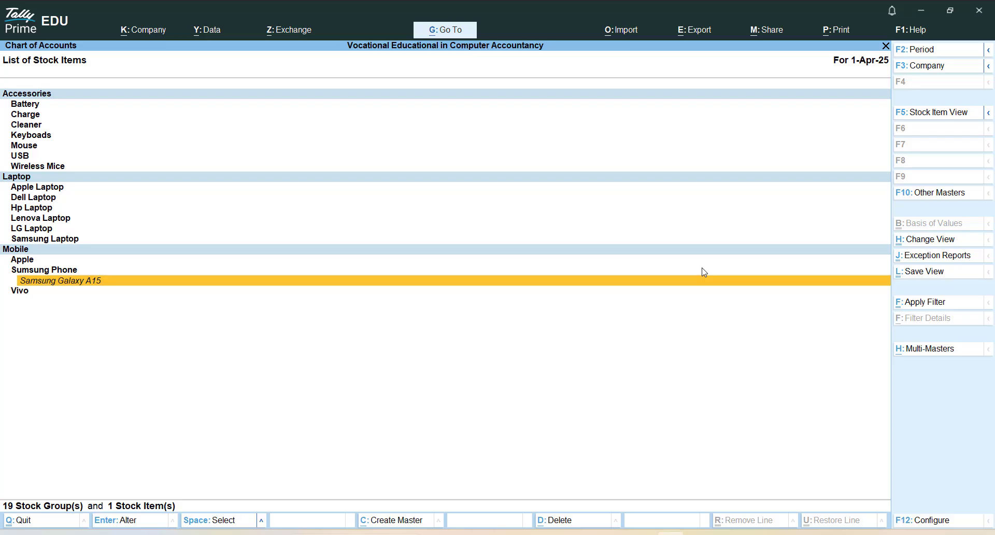
pyautogui.press('ctrl')
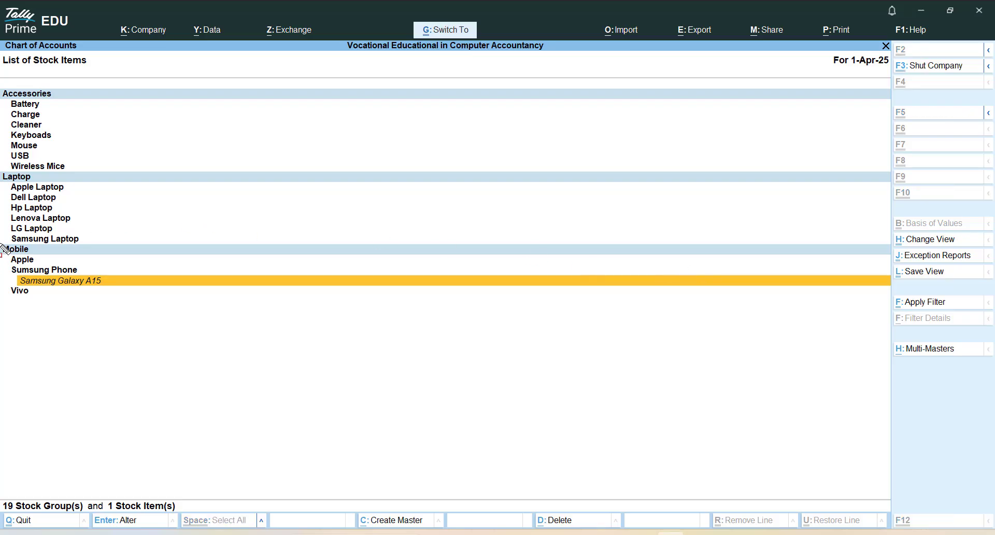
pyautogui.moveTo(2, 244); pyautogui.dragTo(175, 307)
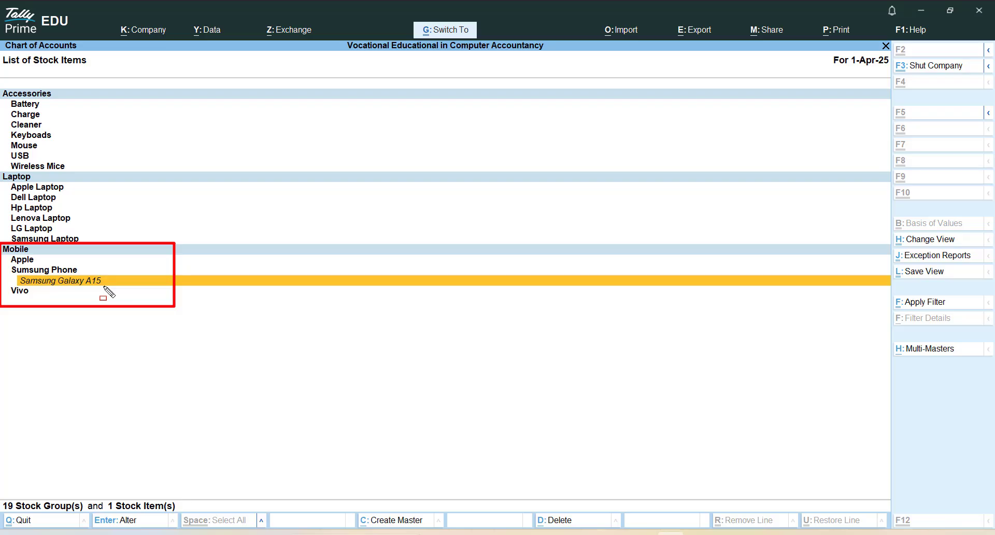
pyautogui.press('Escape')
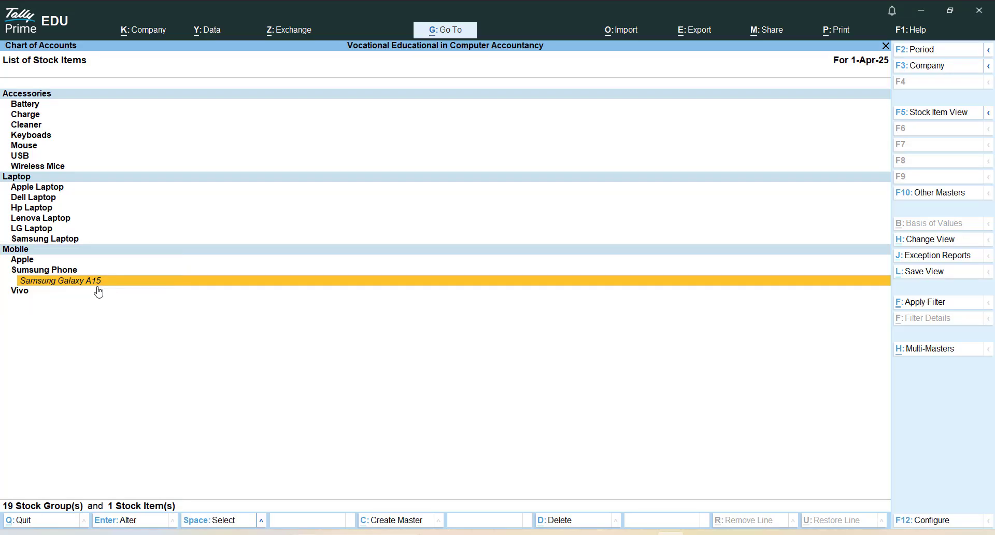
# View the Samsung Galaxy A15 record from the stock item list and quit it without saving.
pyautogui.click(67, 283)
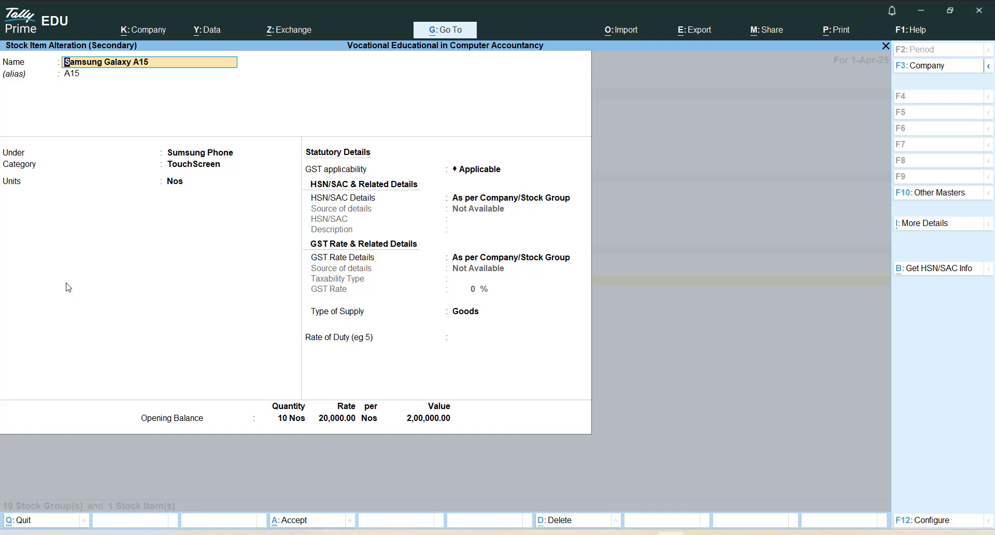
pyautogui.press('Escape')
pyautogui.press('Escape')
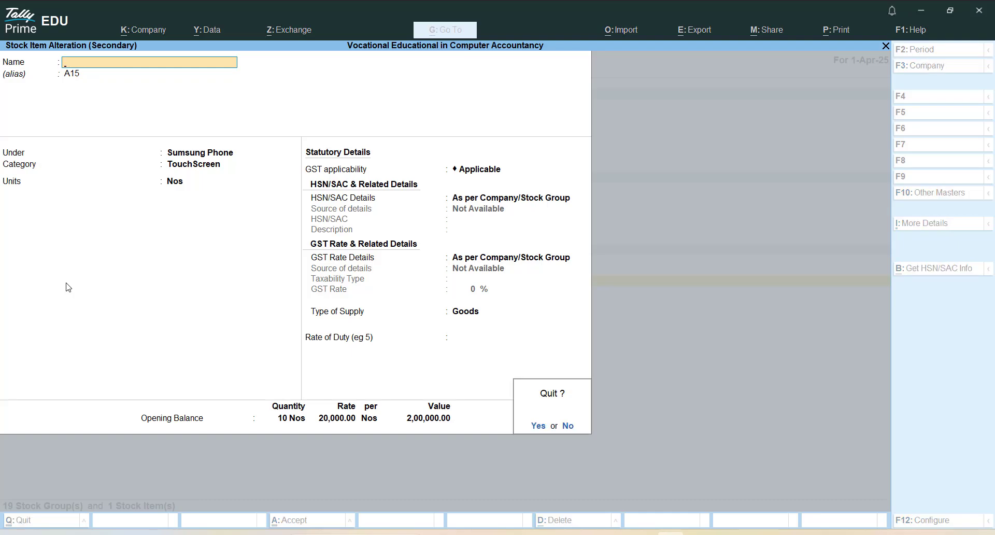
pyautogui.press('Return')
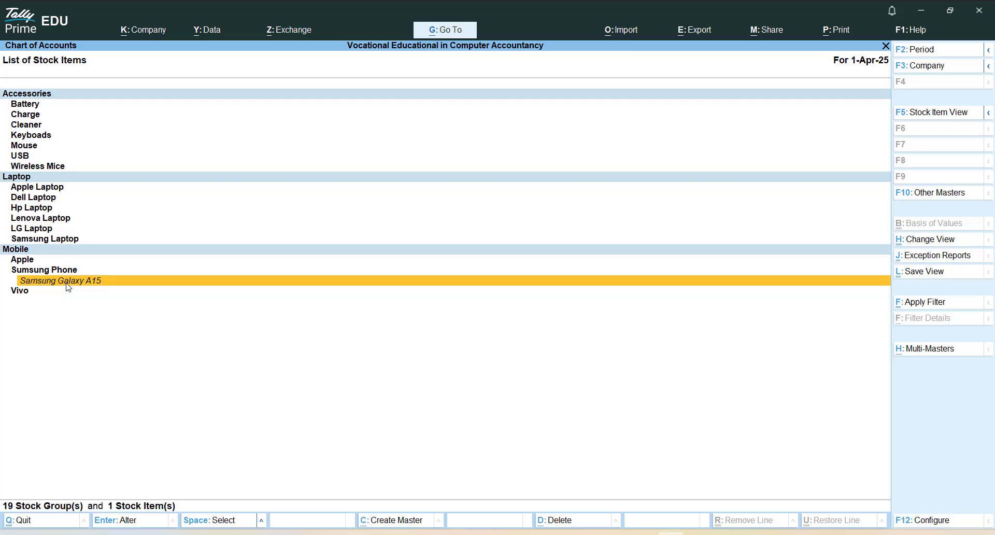
# Start creating multiple stock items at once with Multi Create, using All Items as the parent group.
pyautogui.hotkey('ctrl', 'h')
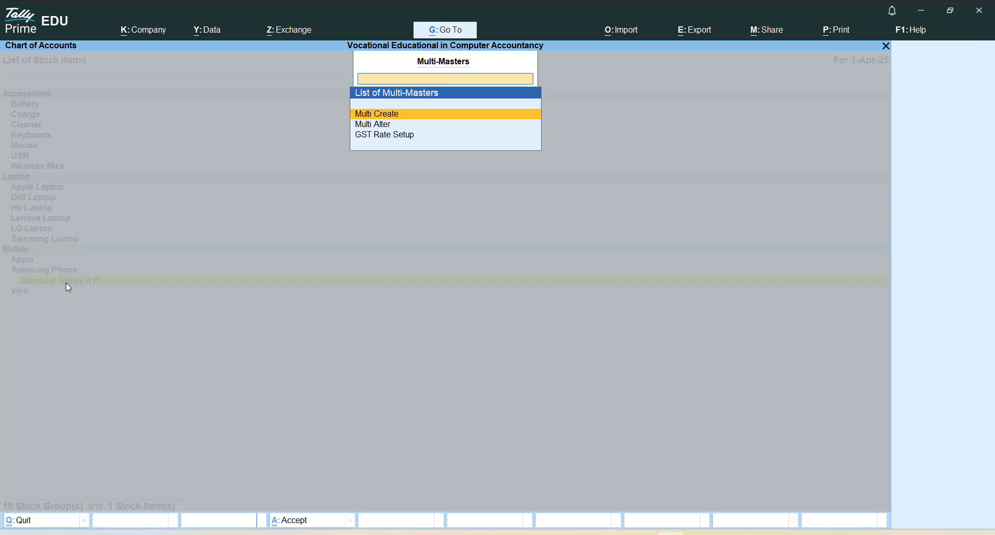
pyautogui.press('Down')
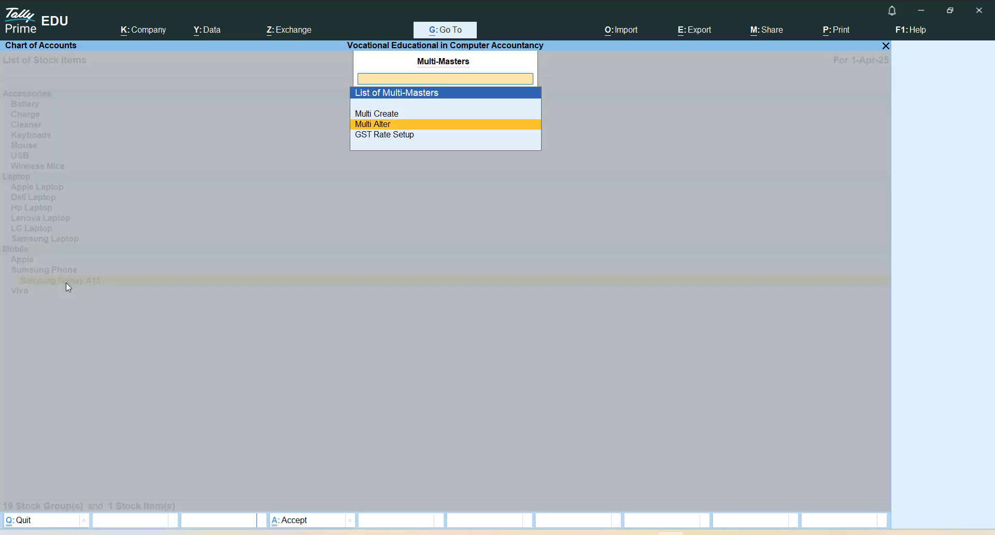
pyautogui.press('Up')
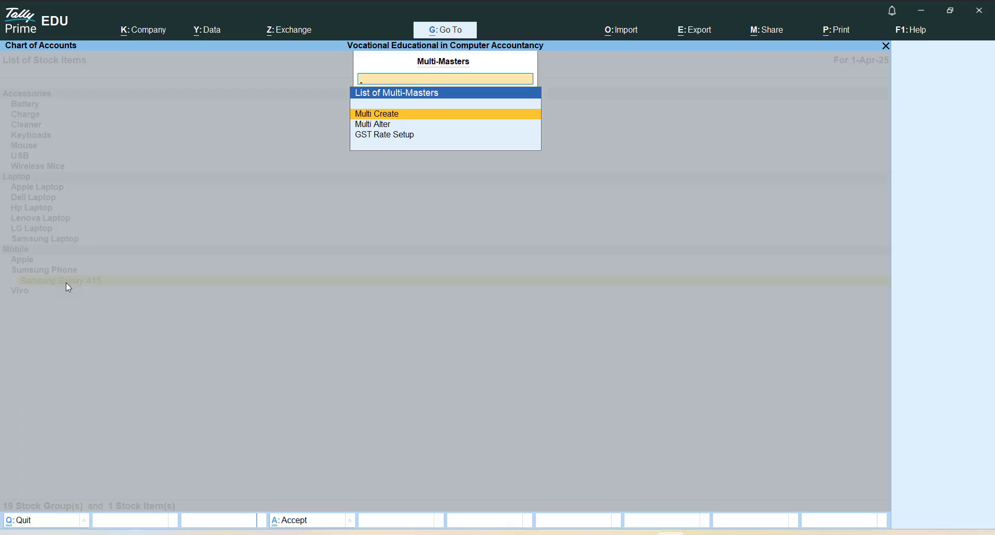
pyautogui.press('Return')
pyautogui.press('Return')
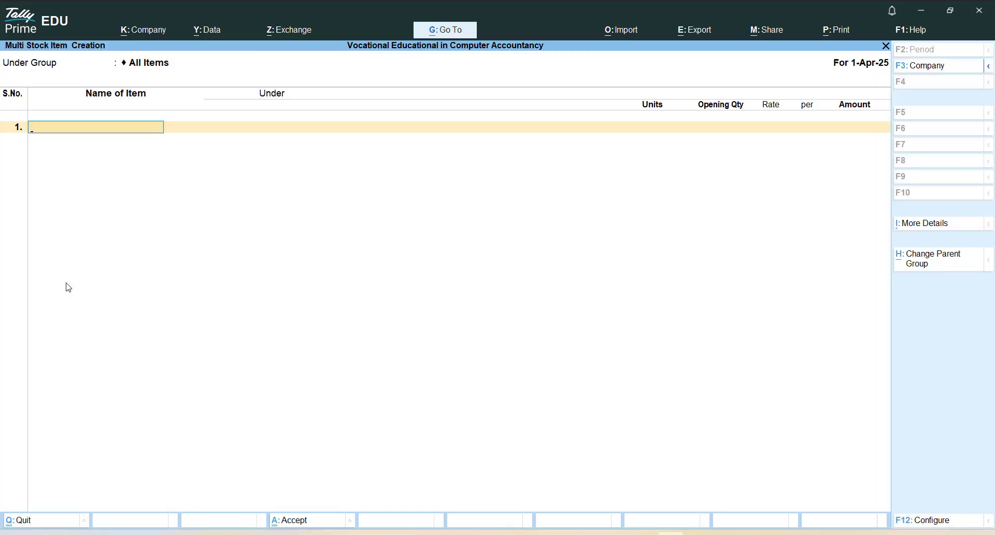
# Enter Samsung Galaxy M14 as the first item and place it under the Sumsung Phone group.
pyautogui.write('Samsung Galaxy M14')
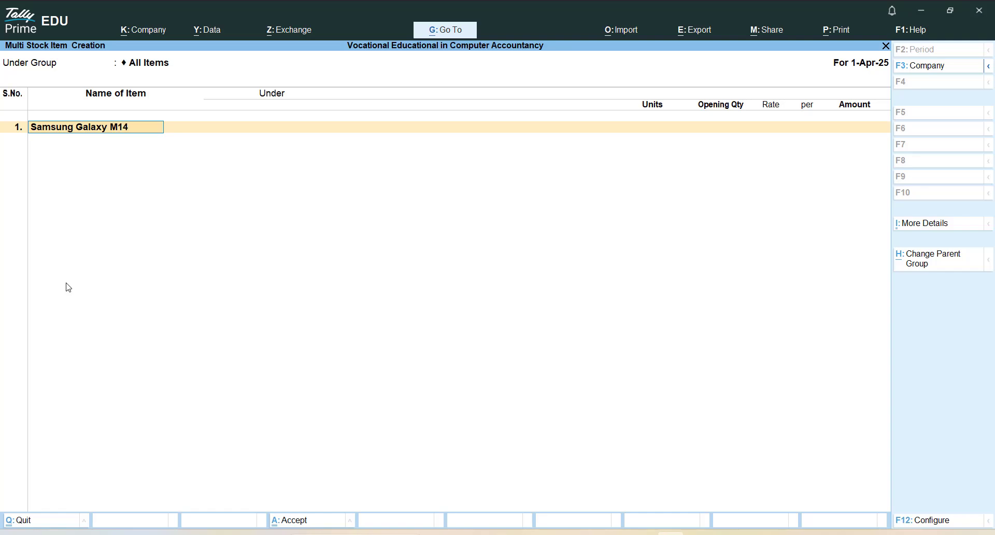
pyautogui.press('Return')
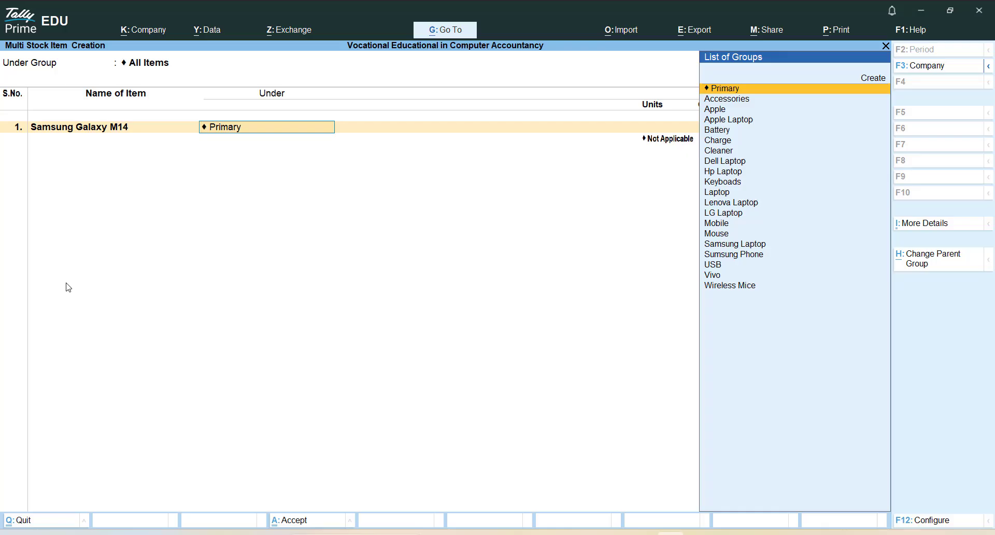
pyautogui.press('Down')
pyautogui.press('Down')
pyautogui.press('Down')
pyautogui.press('Down')
pyautogui.press('Down')
pyautogui.press('Down')
pyautogui.press('Down')
pyautogui.press('Down')
pyautogui.press('Down')
pyautogui.press('Down')
pyautogui.press('Down')
pyautogui.press('Down')
pyautogui.press('Down')
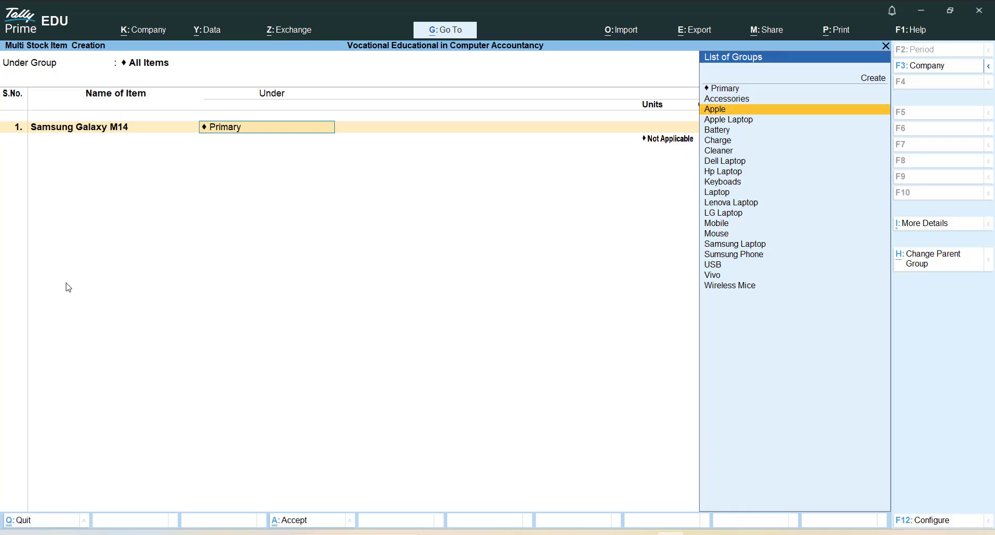
pyautogui.press('Down')
pyautogui.press('Down')
pyautogui.press('Down')
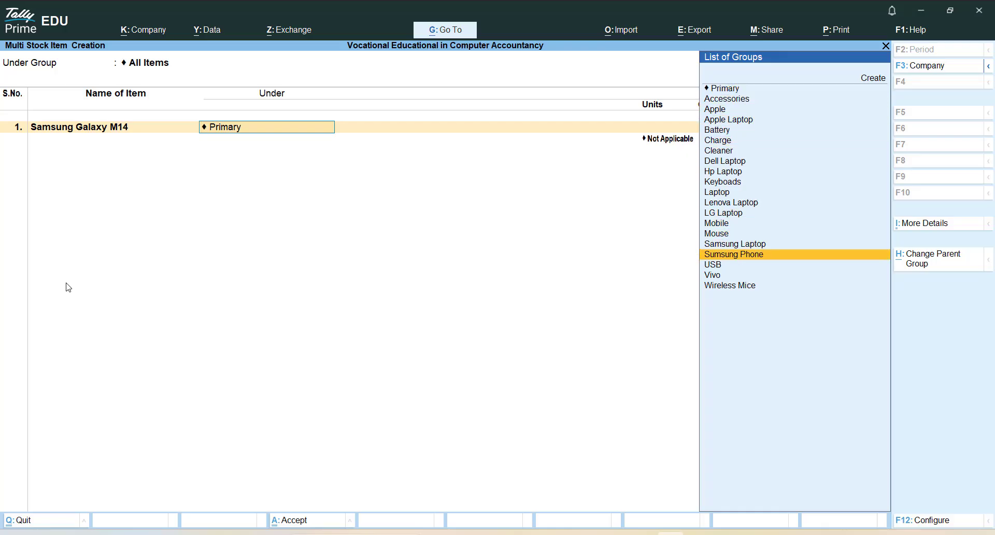
pyautogui.press('Return')
# Correct the name of the item's parent stock group to Samsung Phone and save the group.
pyautogui.press('BackSpace')
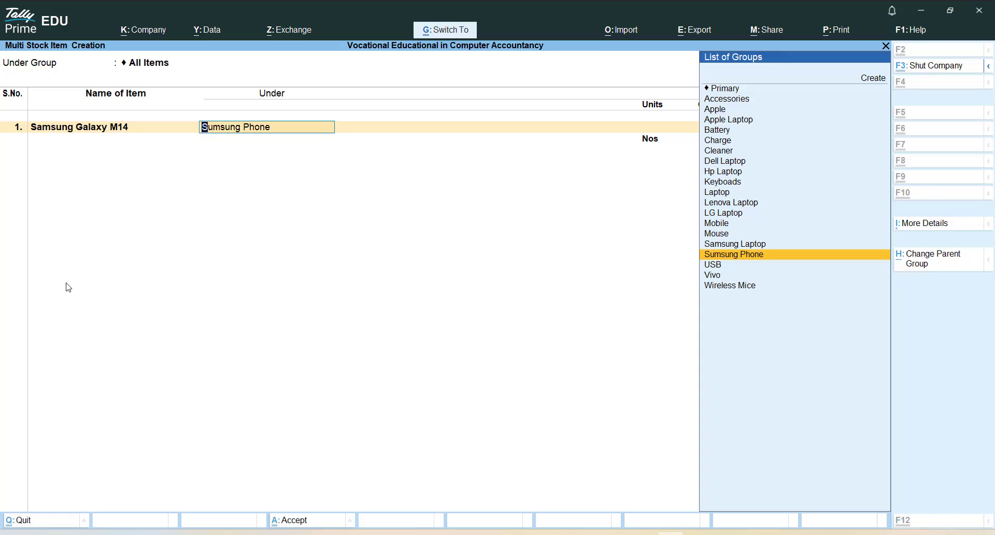
pyautogui.hotkey('ctrl', 'Return')
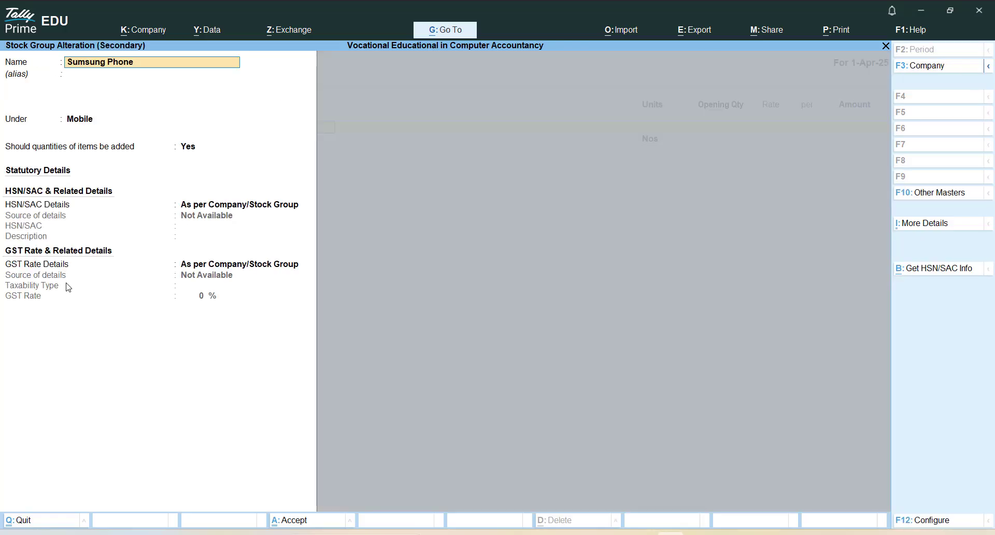
pyautogui.press('End')
pyautogui.press('Delete')
pyautogui.write('a')
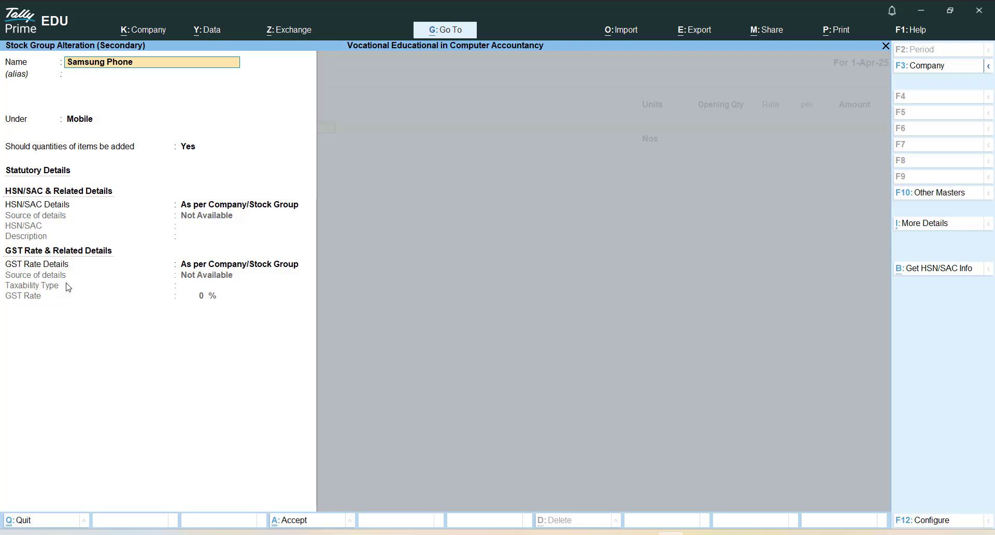
pyautogui.hotkey('ctrl', 'a')
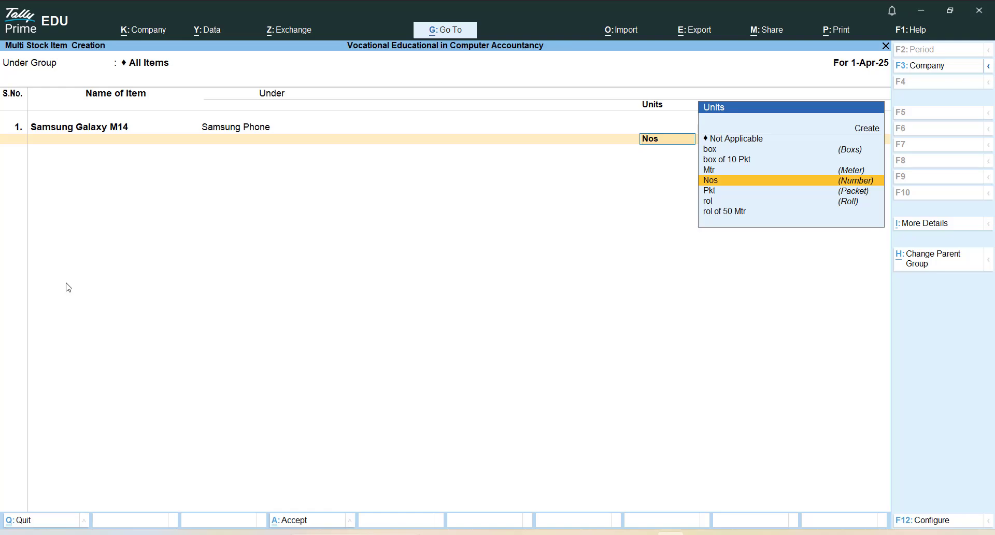
# Set the unit of the Samsung Galaxy M14 item to Nos and leave its opening quantity blank.
pyautogui.press('Return')
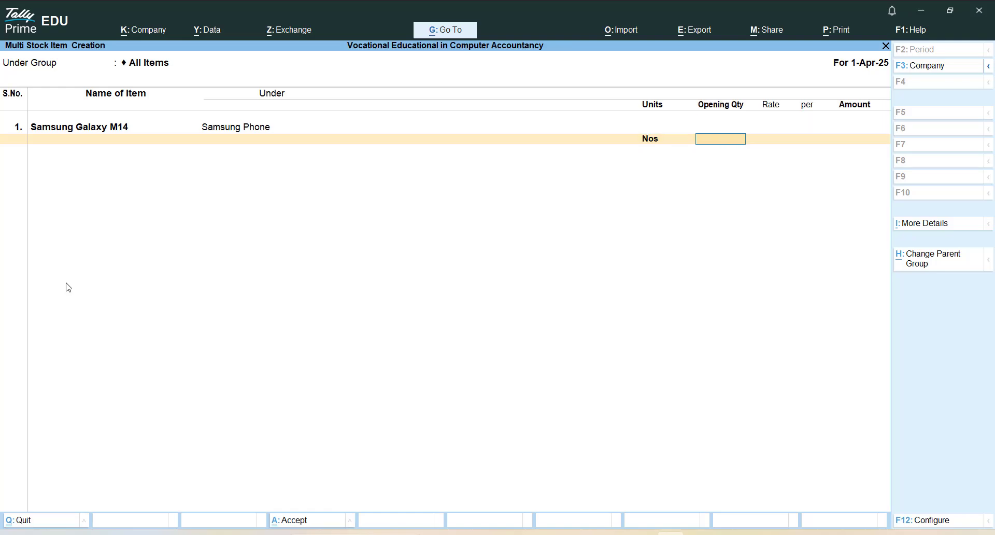
pyautogui.press('Return')
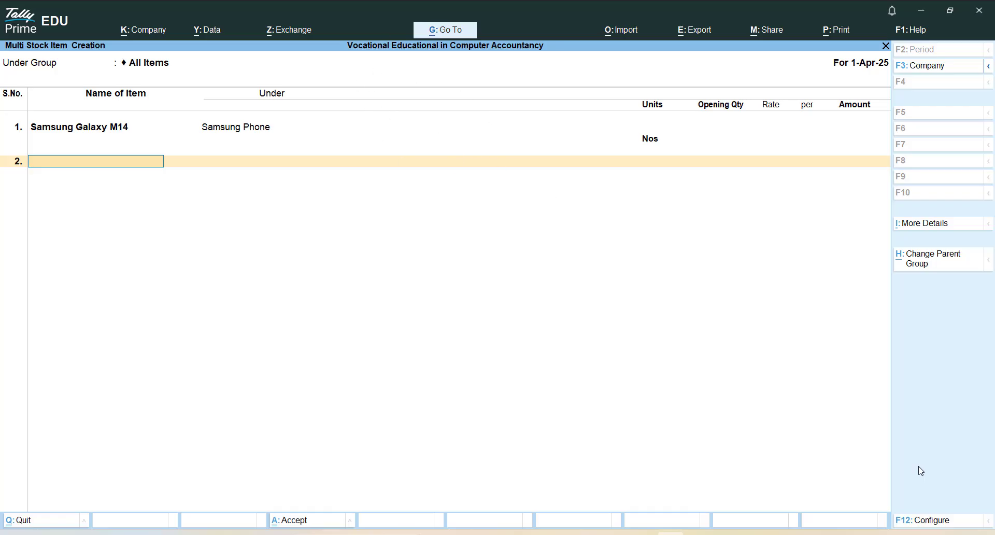
# Configure the multi-item entry to show stock category details, keeping the opening quantity, rate, amount and category columns unskipped.
pyautogui.click(915, 520)
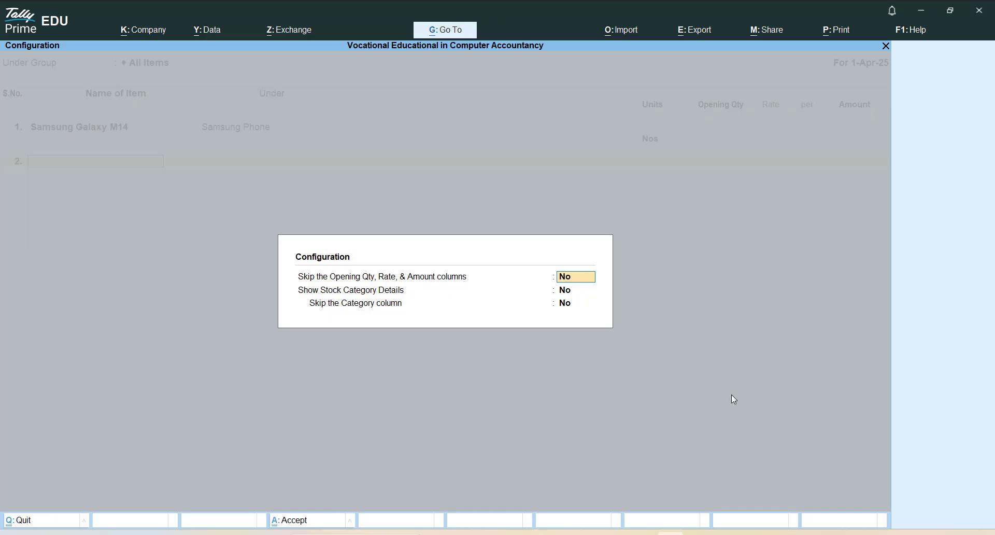
pyautogui.press('Return')
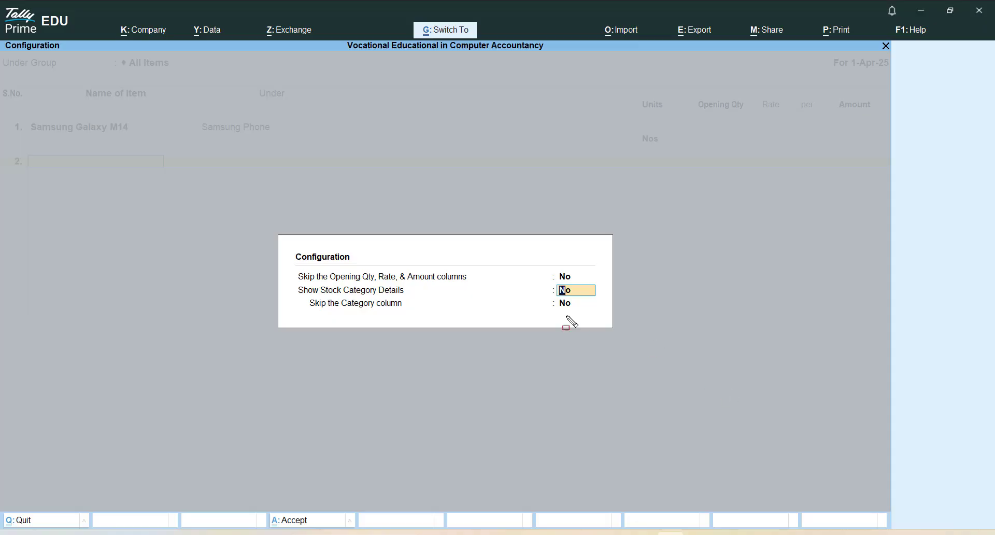
pyautogui.moveTo(286, 285)
pyautogui.mouseDown()
pyautogui.moveTo(529, 298)
pyautogui.moveTo(586, 328)
pyautogui.moveTo(599, 326)
pyautogui.moveTo(596, 303)
pyautogui.moveTo(601, 320)
pyautogui.mouseUp()
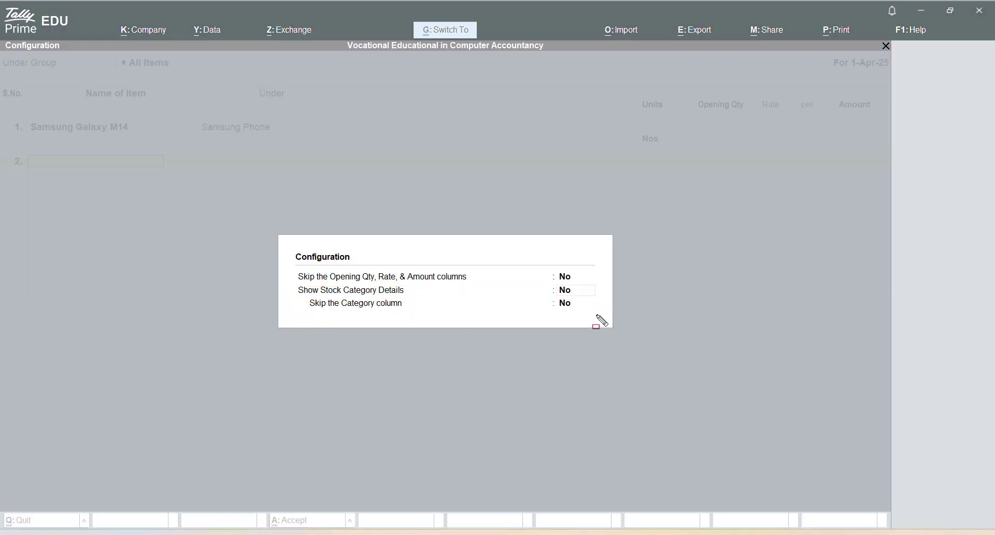
pyautogui.write('y')
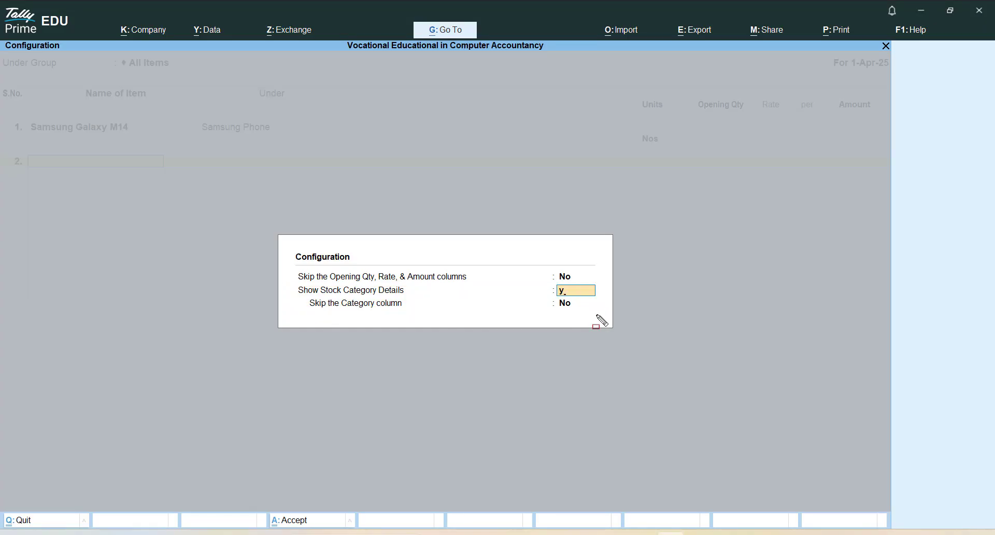
pyautogui.press('Return')
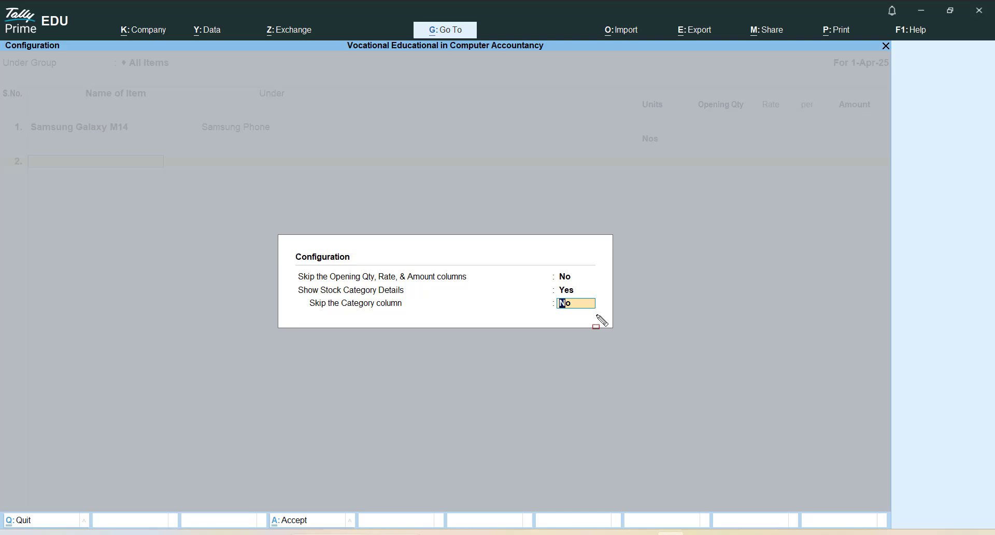
pyautogui.hotkey('ctrl', 'a')
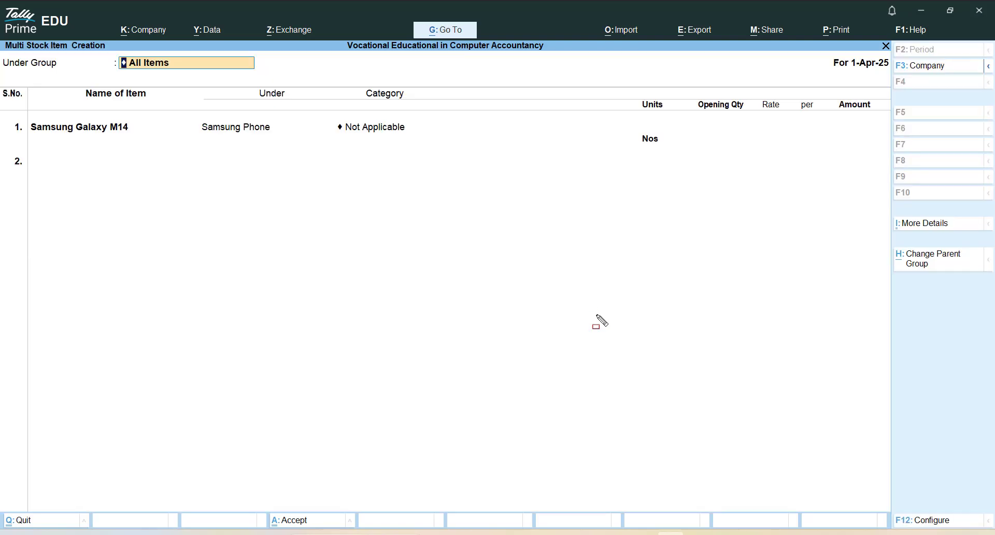
# Assign the TouchScreen category to Samsung Galaxy M14, keeping the Samsung Phone group, the Nos unit and a blank opening quantity.
pyautogui.press('Return')
pyautogui.press('Return')
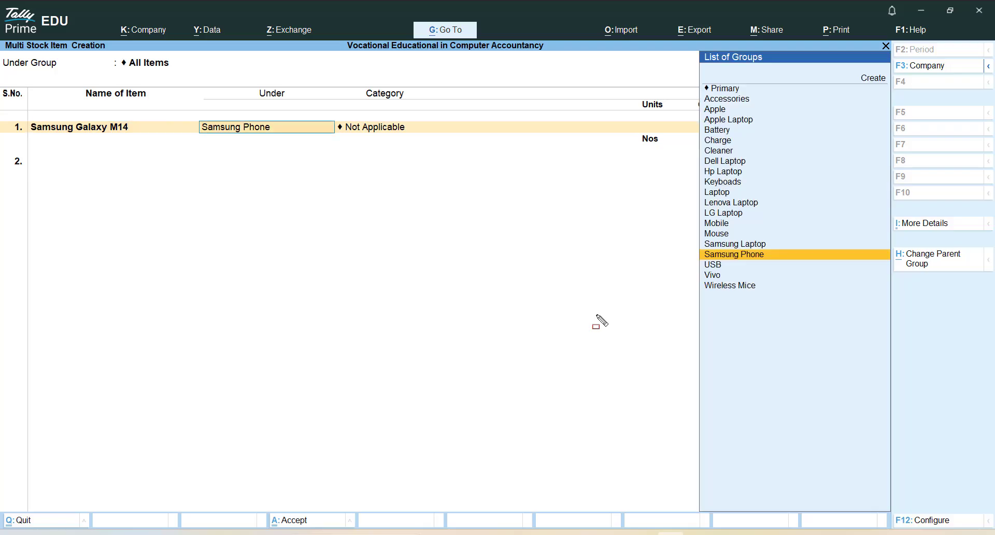
pyautogui.press('Return')
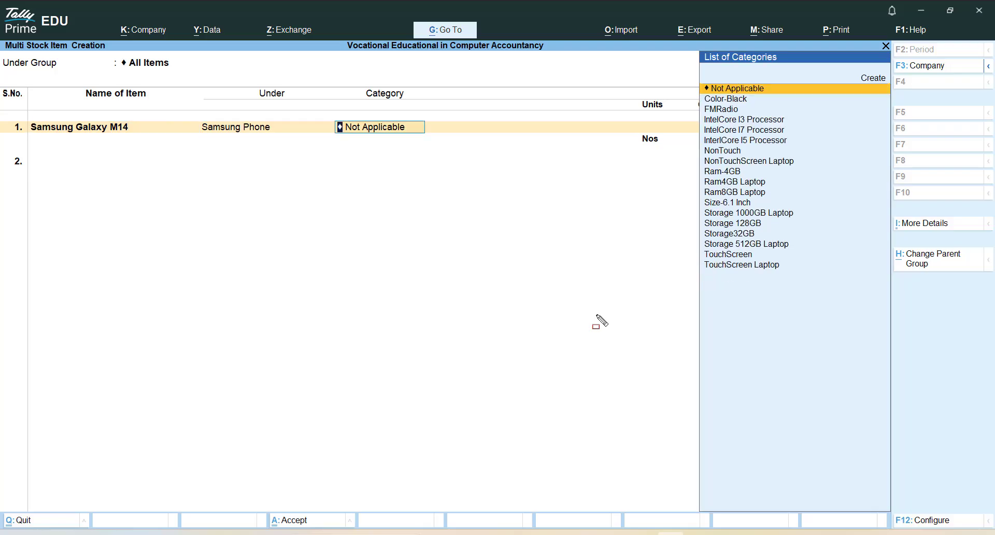
pyautogui.press('Down')
pyautogui.press('Down')
pyautogui.press('Down')
pyautogui.press('Down')
pyautogui.press('Down')
pyautogui.press('Down')
pyautogui.press('Down')
pyautogui.press('Down')
pyautogui.press('Down')
pyautogui.press('Down')
pyautogui.press('Down')
pyautogui.press('Down')
pyautogui.press('Down')
pyautogui.press('Down')
pyautogui.press('Down')
pyautogui.press('Down')
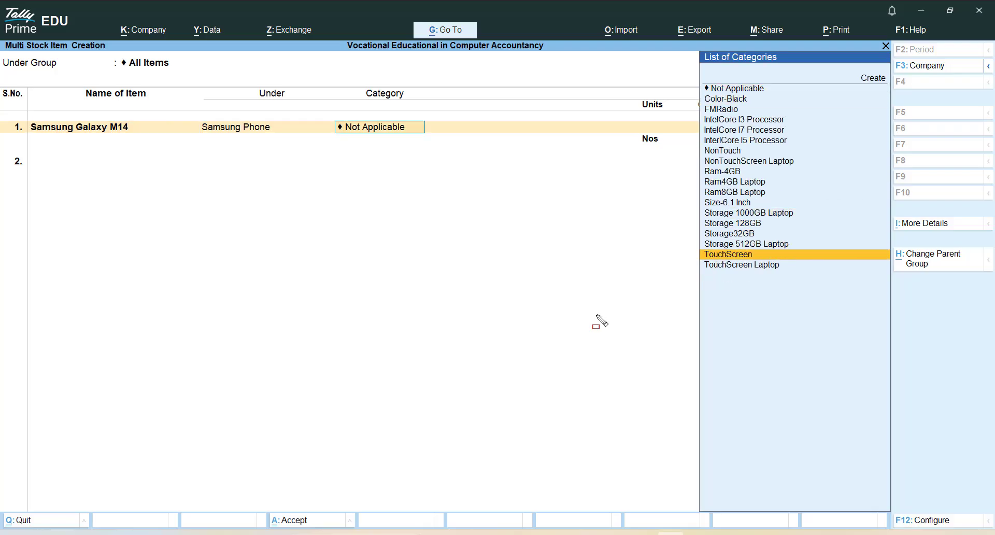
pyautogui.press('Return')
pyautogui.press('Return')
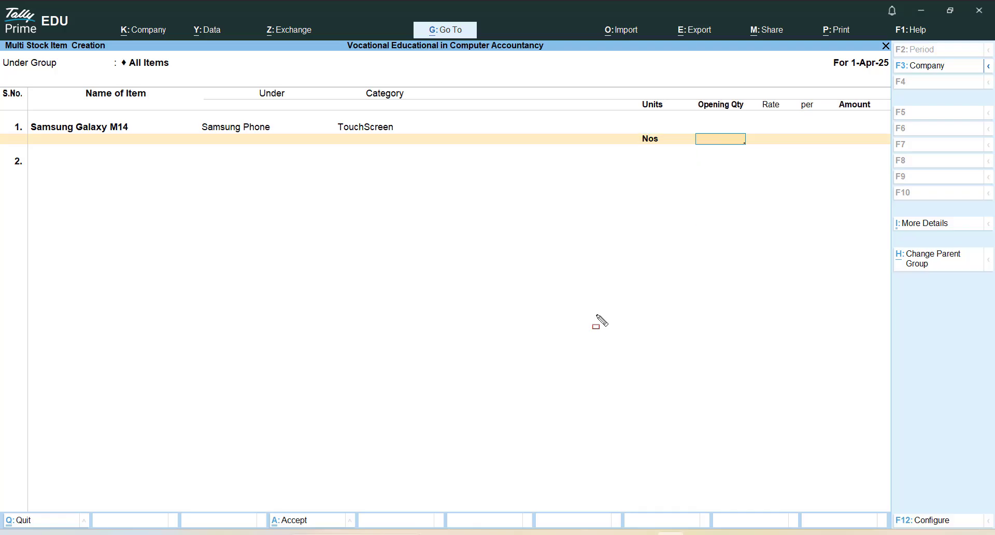
pyautogui.press('Return')
pyautogui.press('Return')
pyautogui.press('Escape')
pyautogui.press('Return')
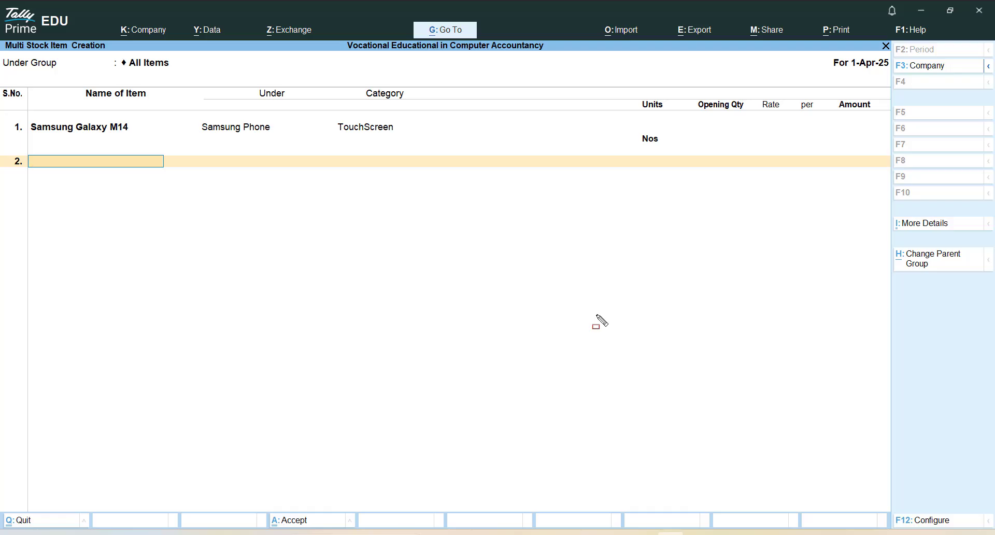
# Enter Samsung Galaxy 34 5G as the name of the second stock item.
pyautogui.write('Samsung Galaxy 34')
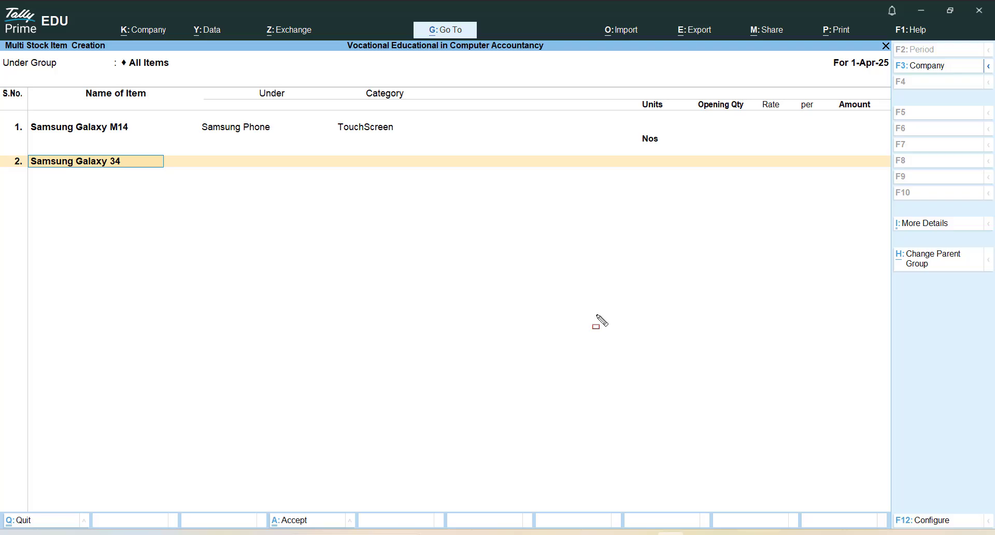
pyautogui.write(' 5g')
pyautogui.press('BackSpace')
pyautogui.press('BackSpace')
pyautogui.press('BackSpace')
pyautogui.press('BackSpace')
pyautogui.press('BackSpace')
pyautogui.press('BackSpace')
pyautogui.write('34 5G')
pyautogui.press('Return')
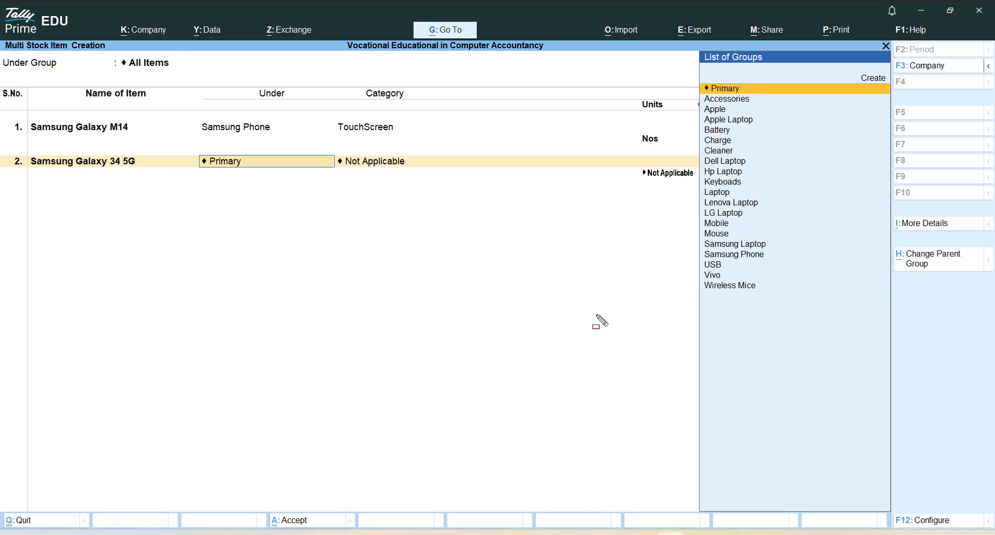
# Place the second item under Samsung Phone with category TouchScreen and unit Nos, leaving its opening quantity blank.
pyautogui.write('SUN')
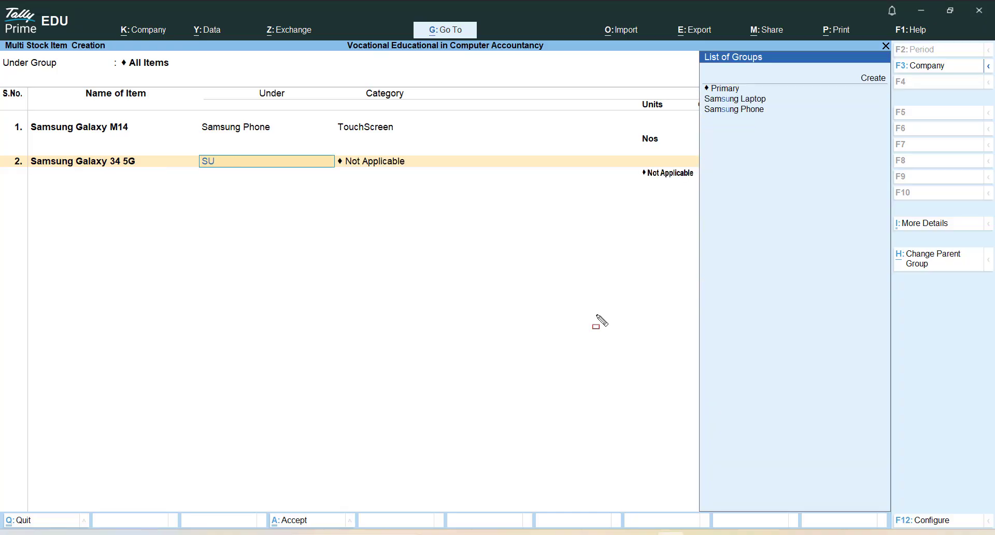
pyautogui.press('Down')
pyautogui.press('Down')
pyautogui.press('Return')
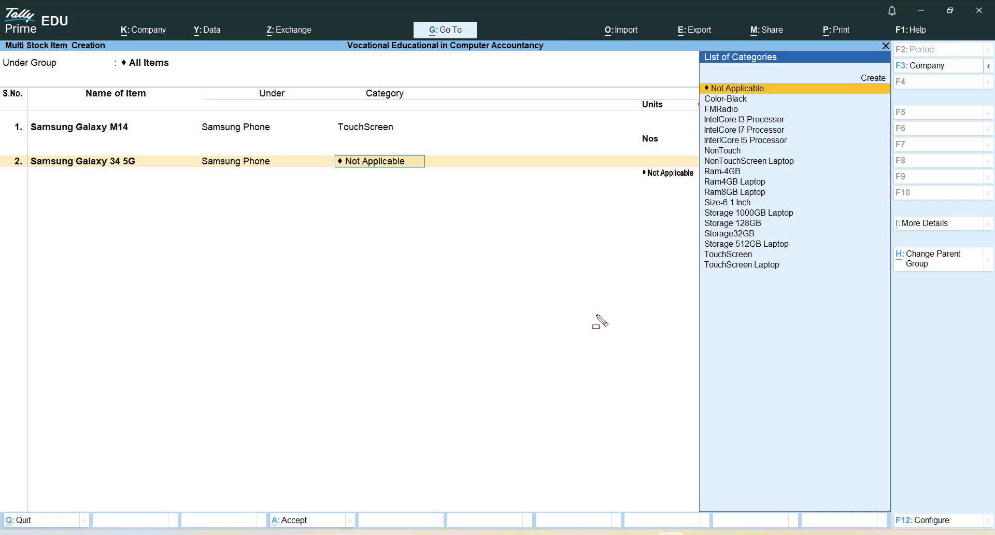
pyautogui.write('TO')
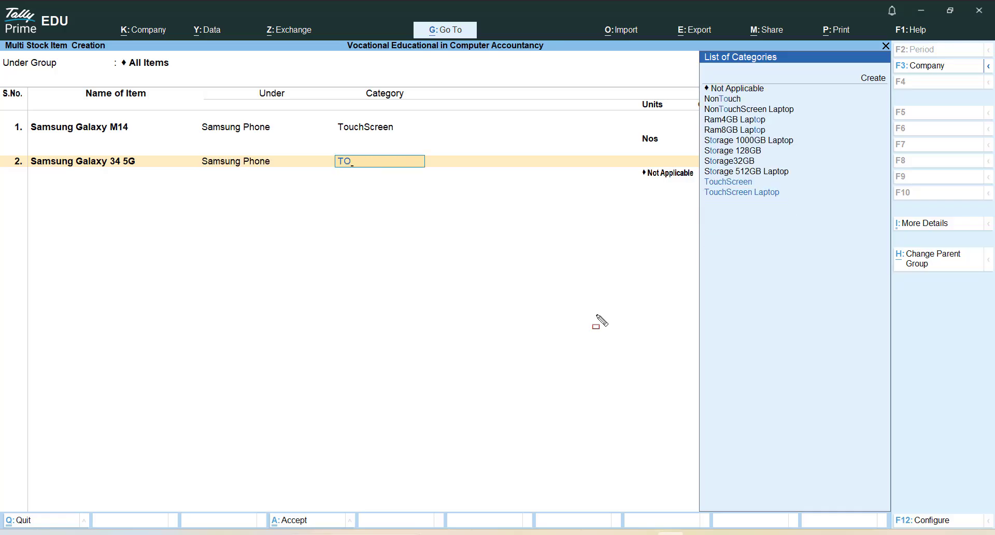
pyautogui.press('Return')
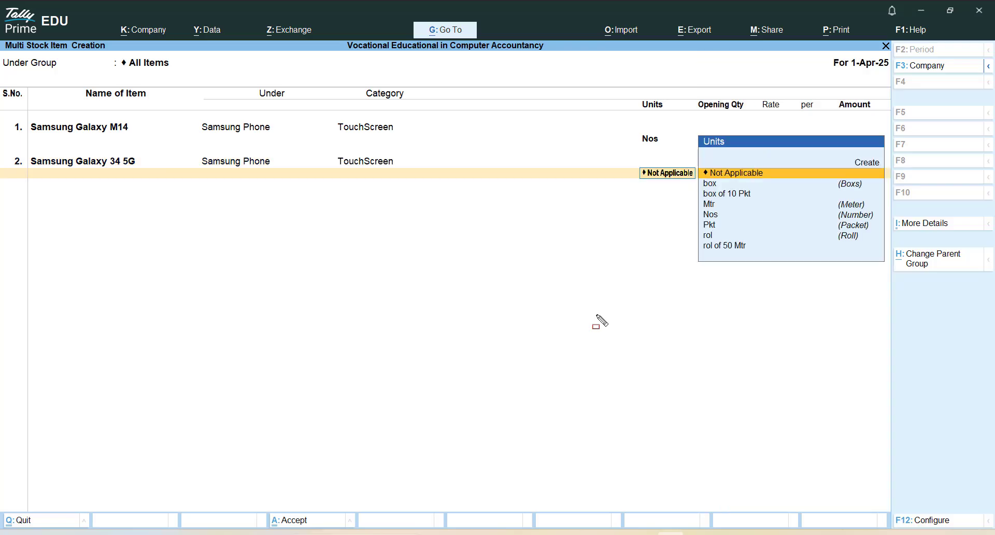
pyautogui.write('N')
pyautogui.press('Return')
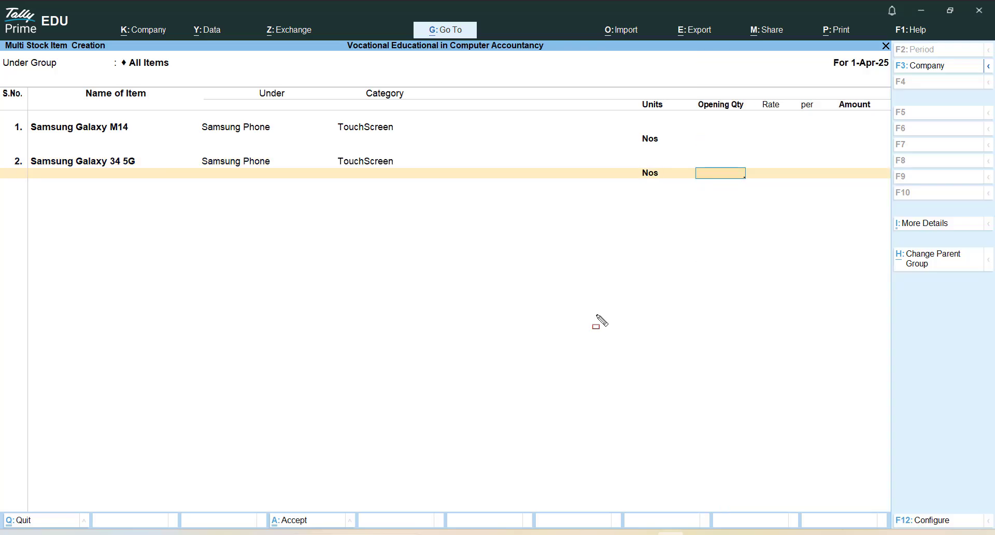
pyautogui.press('Return')
# Enter Samsung Galaxy M54 as the third item and place it under the Samsung Phone group.
pyautogui.write('Samsung Galaxy')
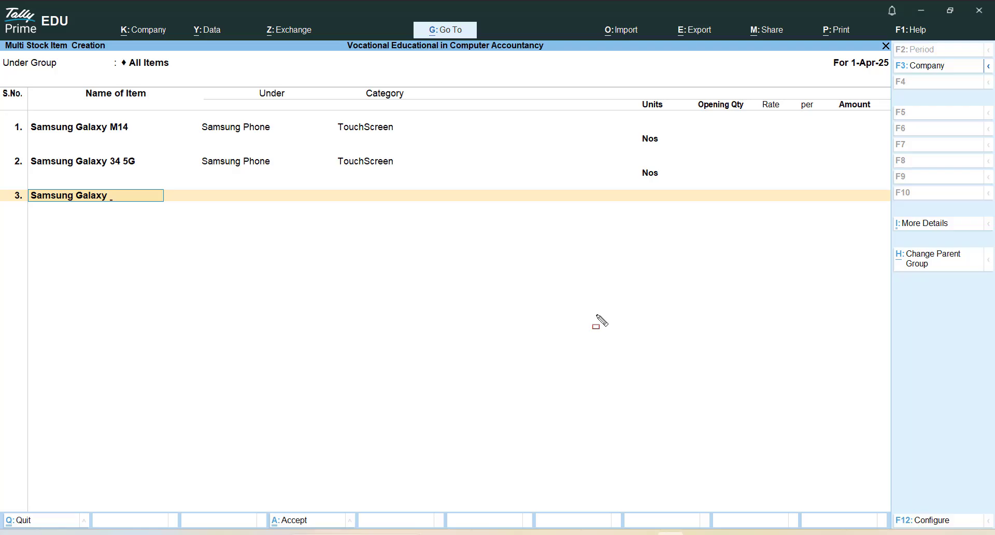
pyautogui.write('m54')
pyautogui.press('Return')
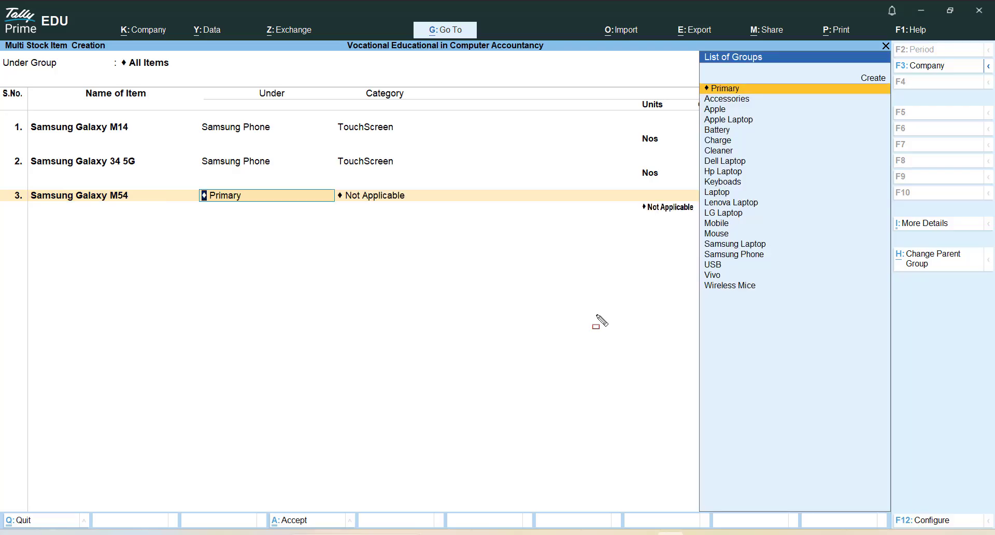
pyautogui.write('SU')
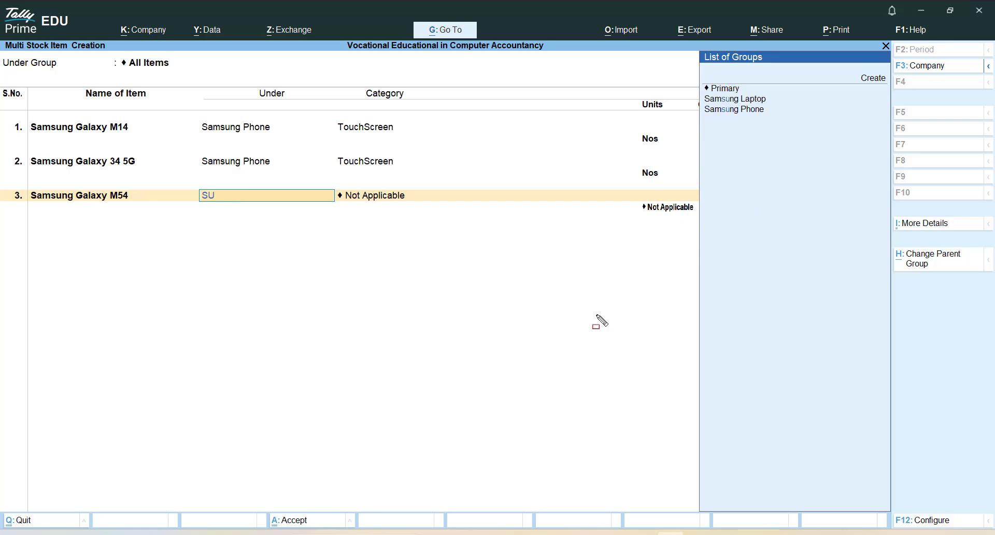
pyautogui.press('Down')
pyautogui.press('Return')
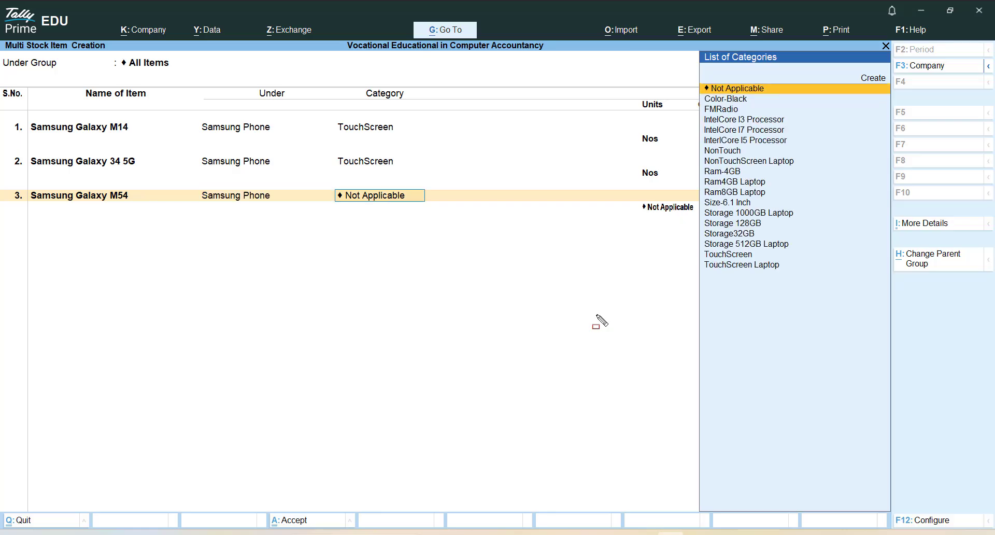
# Set the Samsung Galaxy M54 category to TouchScreen and its unit to Nos, leaving the opening quantity blank.
pyautogui.press('Down')
pyautogui.press('Down')
pyautogui.press('Down')
pyautogui.press('Down')
pyautogui.press('Down')
pyautogui.press('Down')
pyautogui.press('Down')
pyautogui.press('Down')
pyautogui.press('Down')
pyautogui.press('Down')
pyautogui.press('Down')
pyautogui.press('Down')
pyautogui.press('Down')
pyautogui.press('Down')
pyautogui.press('Down')
pyautogui.press('Down')
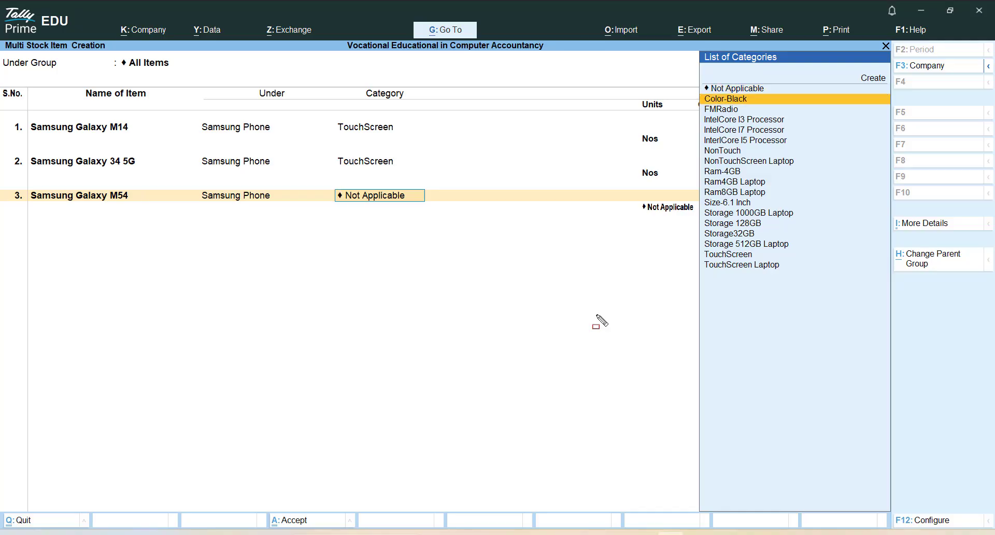
pyautogui.press('Return')
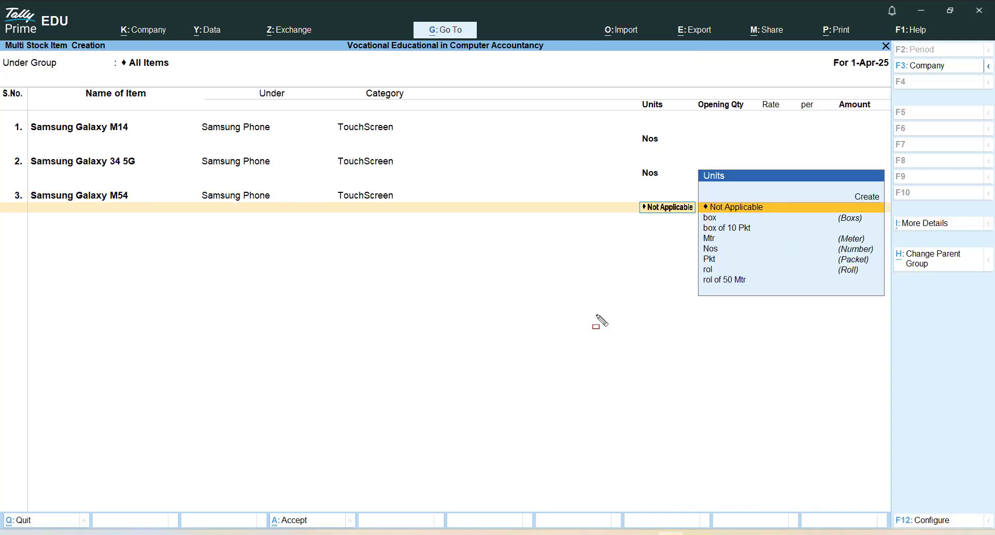
pyautogui.write('NO')
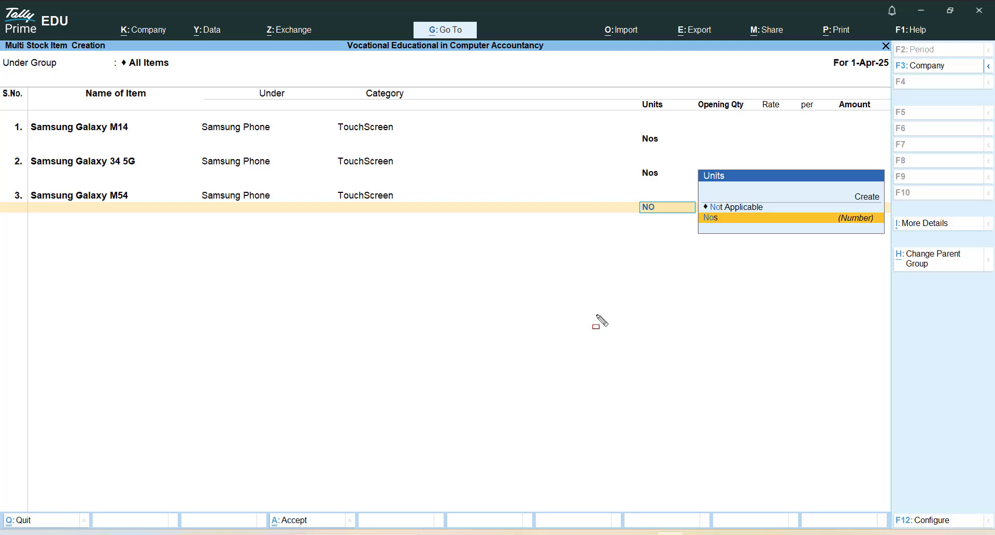
pyautogui.press('Return')
pyautogui.press('Return')
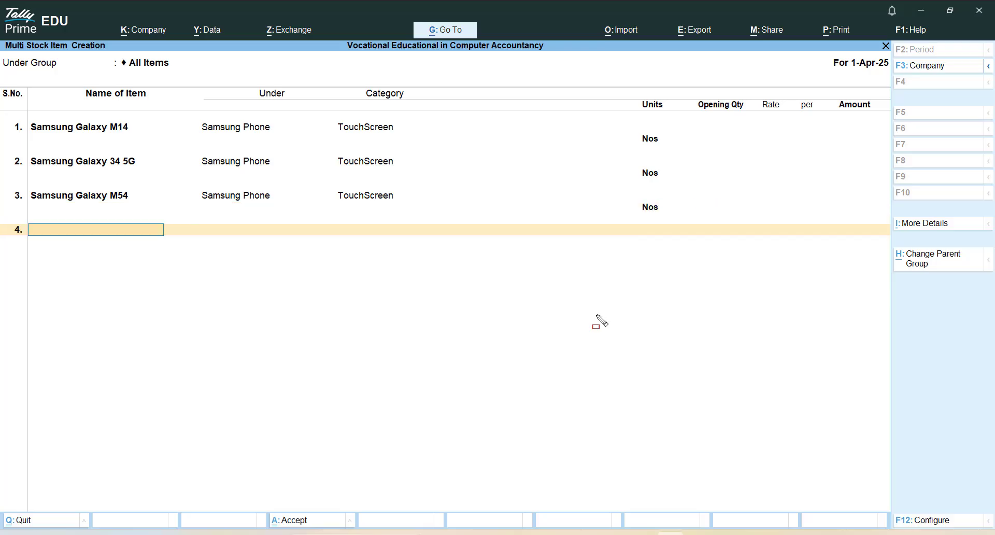
# Enter Samsung Galaxy S23 as the fourth item and place it under the Samsung Phone group.
pyautogui.hotkey('ctrl', 'alt', 'v')
pyautogui.write('S23')
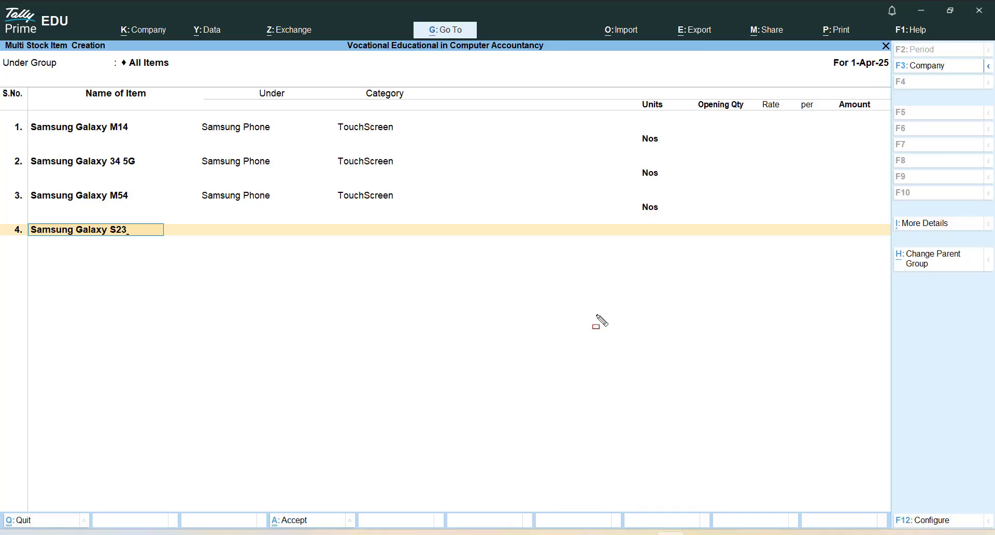
pyautogui.press('Return')
pyautogui.write('SA')
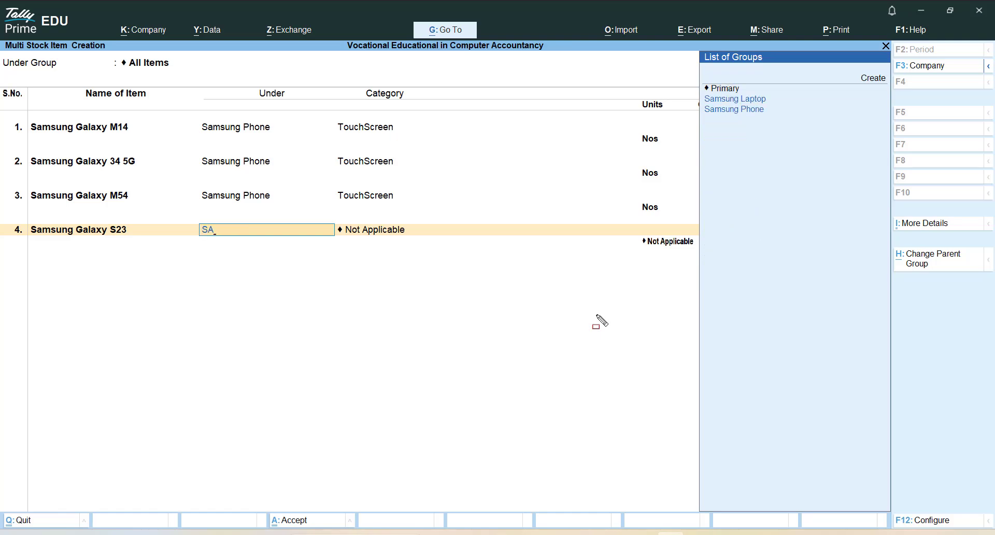
pyautogui.press('Down')
pyautogui.press('Return')
# Set the Samsung Galaxy S23 category to TouchScreen and its unit to Nos, leaving the opening quantity blank.
pyautogui.write('T')
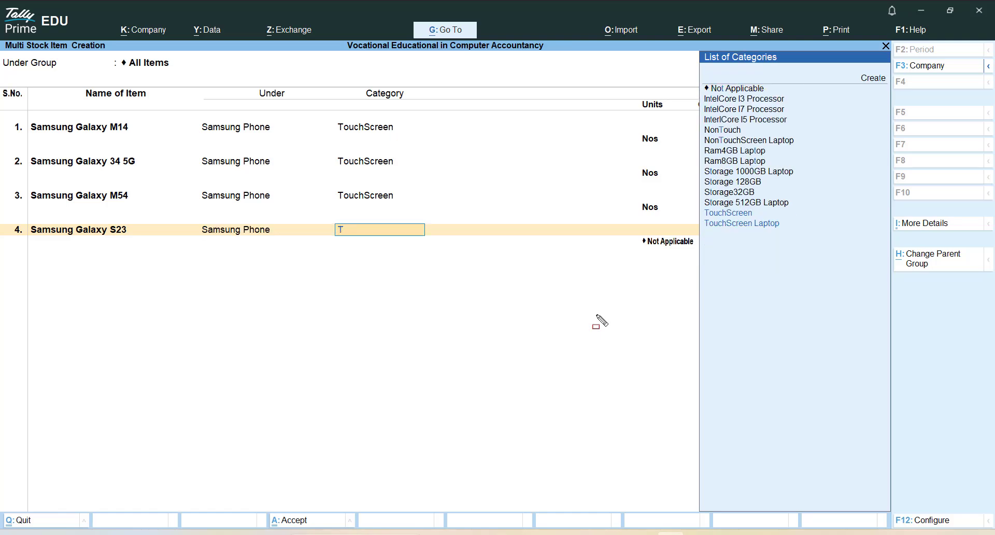
pyautogui.write('O')
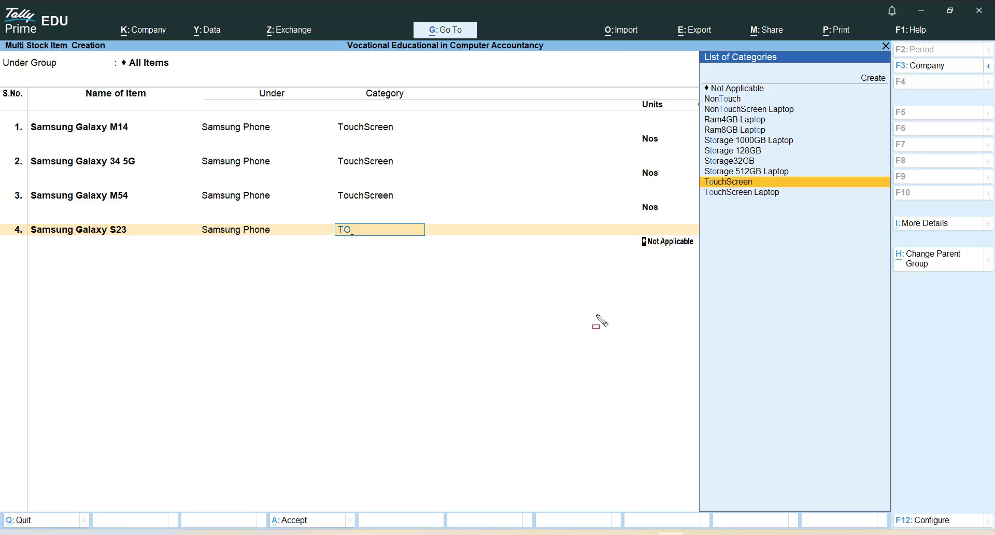
pyautogui.press('Return')
pyautogui.write('NO')
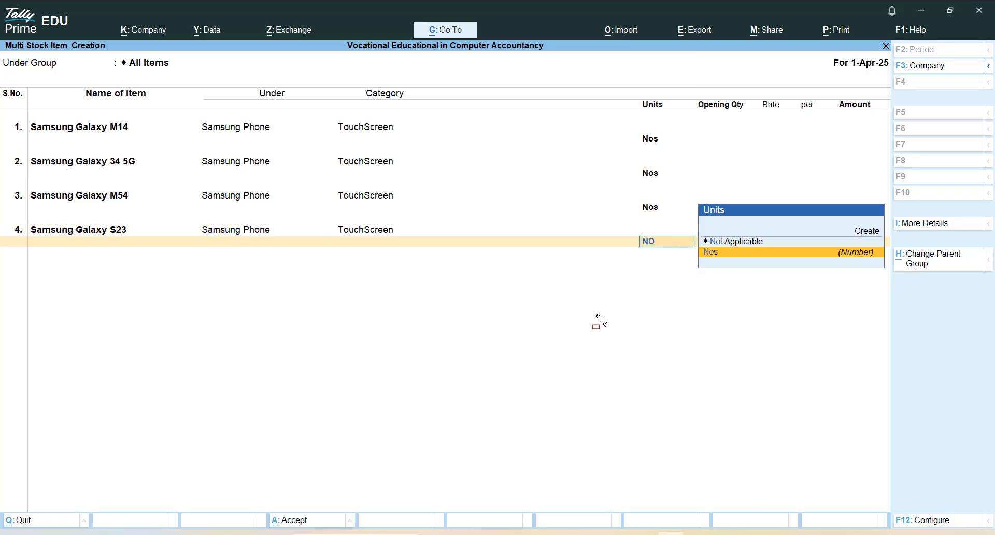
pyautogui.press('Return')
pyautogui.press('Return')
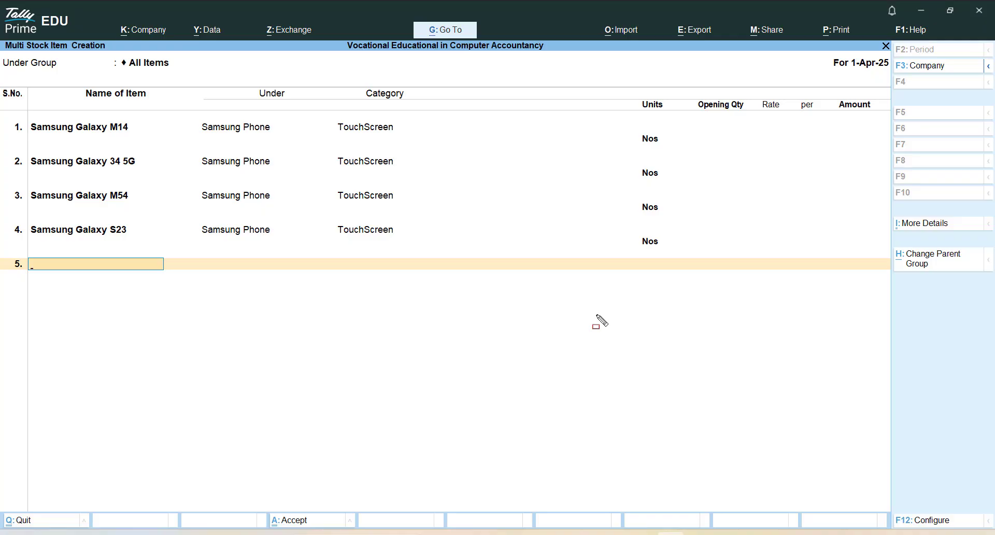
# Enter Samsung Galaxys23 Ultra as the fifth item and place it under the Samsung Phone group.
pyautogui.write('Samsung Galaxys23')
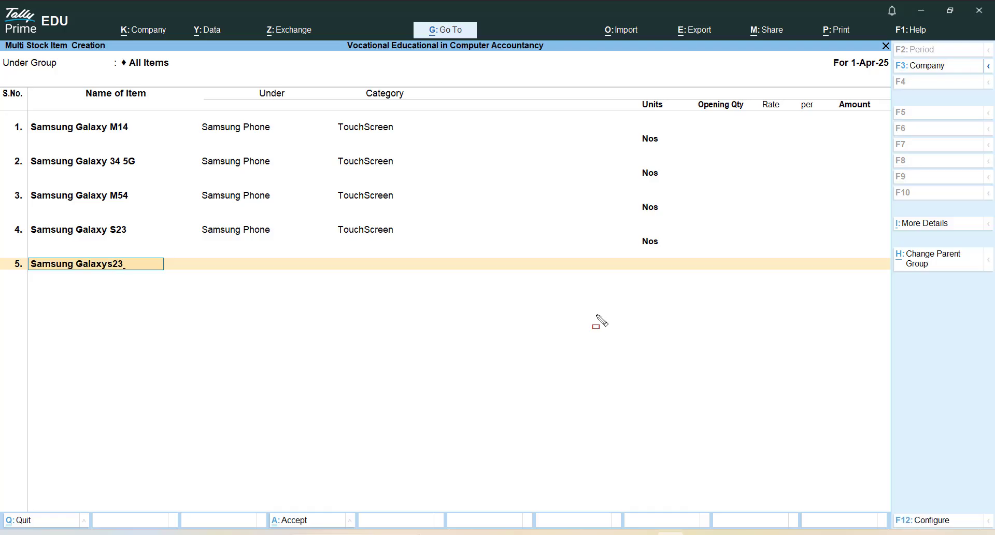
pyautogui.write(' ULTERA')
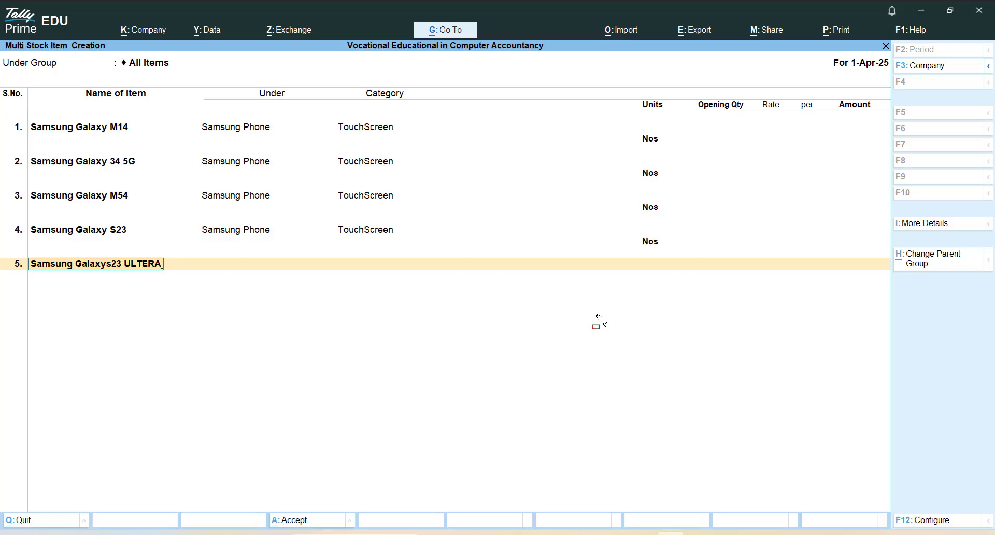
pyautogui.press('BackSpace')
pyautogui.press('BackSpace')
pyautogui.press('BackSpace')
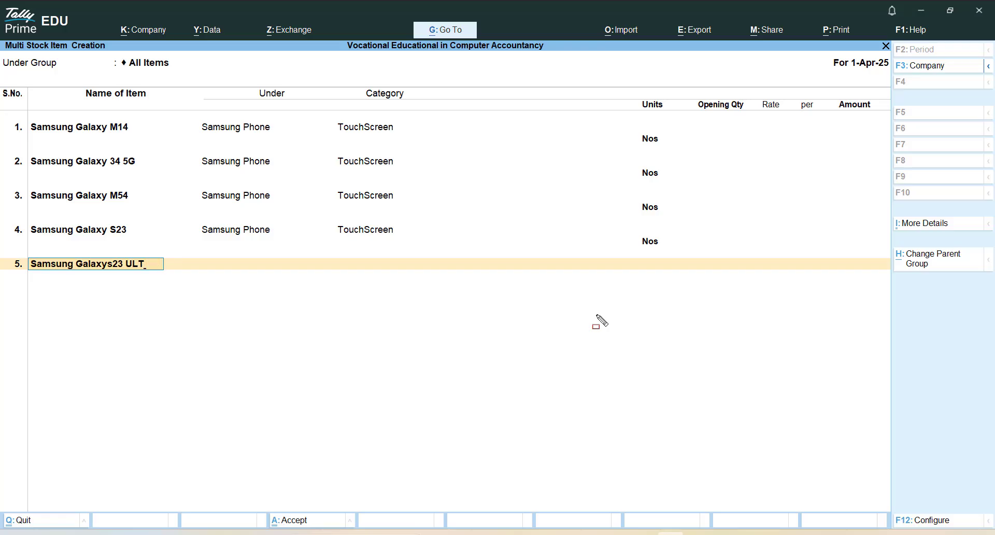
pyautogui.press('BackSpace')
pyautogui.press('BackSpace')
pyautogui.press('BackSpace')
pyautogui.press('Return')
pyautogui.write('Sun')
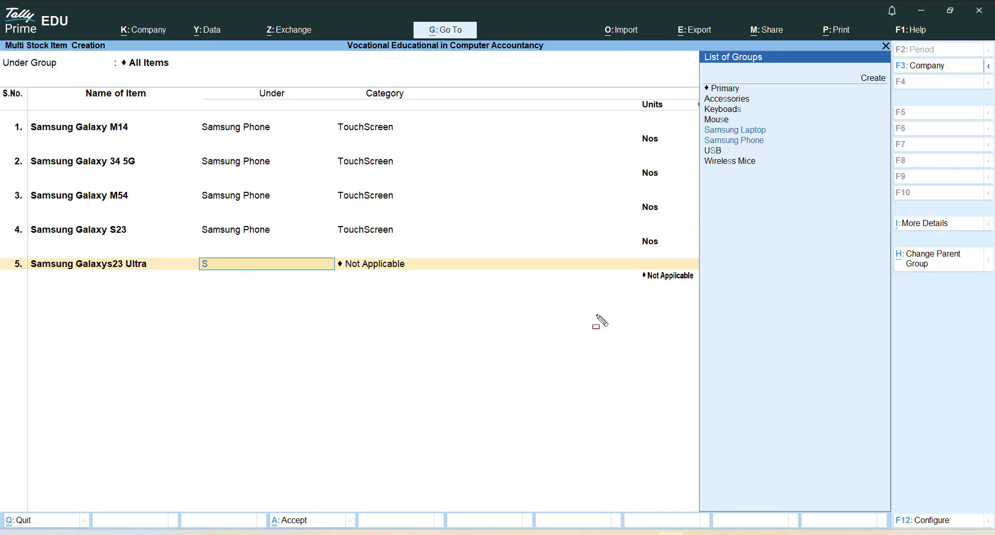
pyautogui.press('Down')
pyautogui.press('Down')
pyautogui.press('Return')
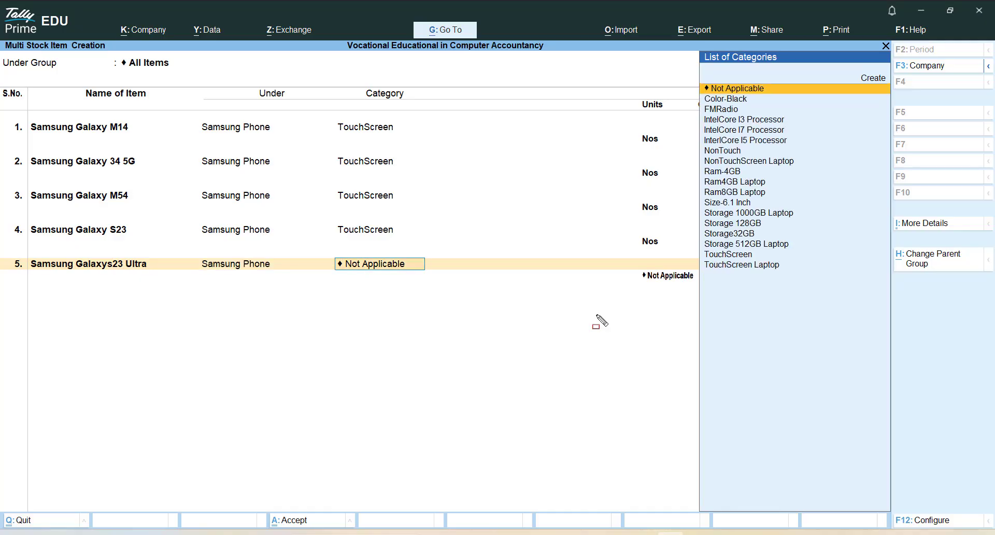
# Set the Samsung Galaxys23 Ultra category to TouchScreen and its unit to Nos, leaving the opening quantity blank.
pyautogui.write('Tou')
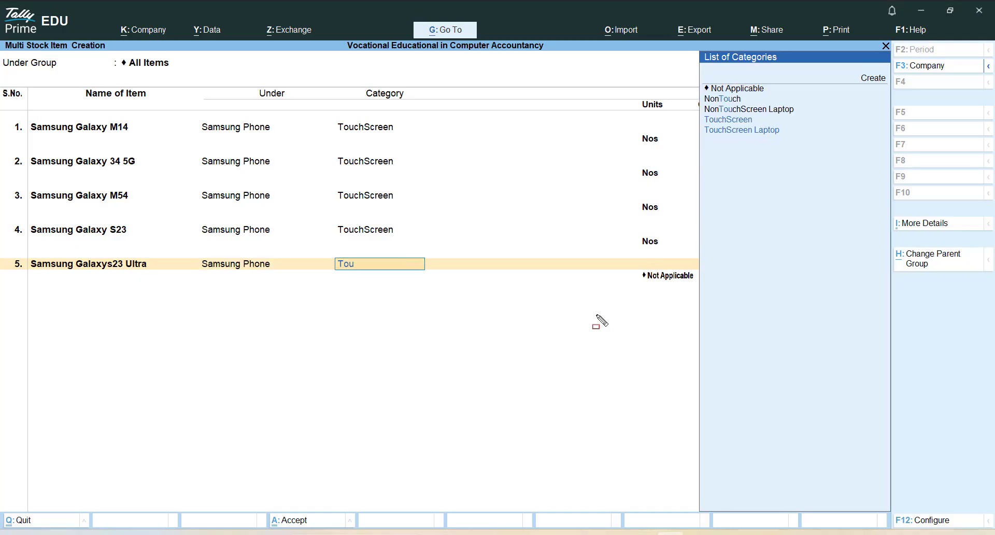
pyautogui.press('Return')
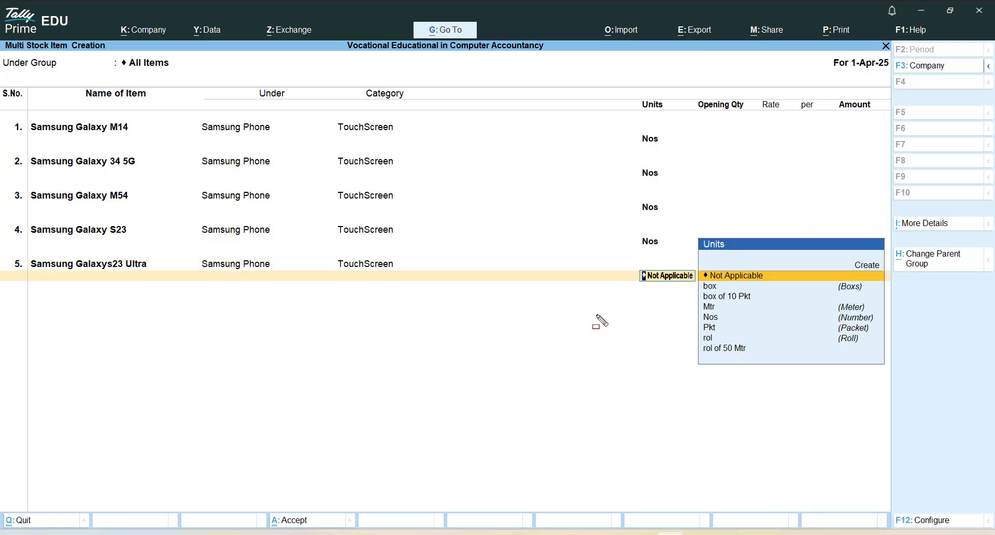
pyautogui.write('n')
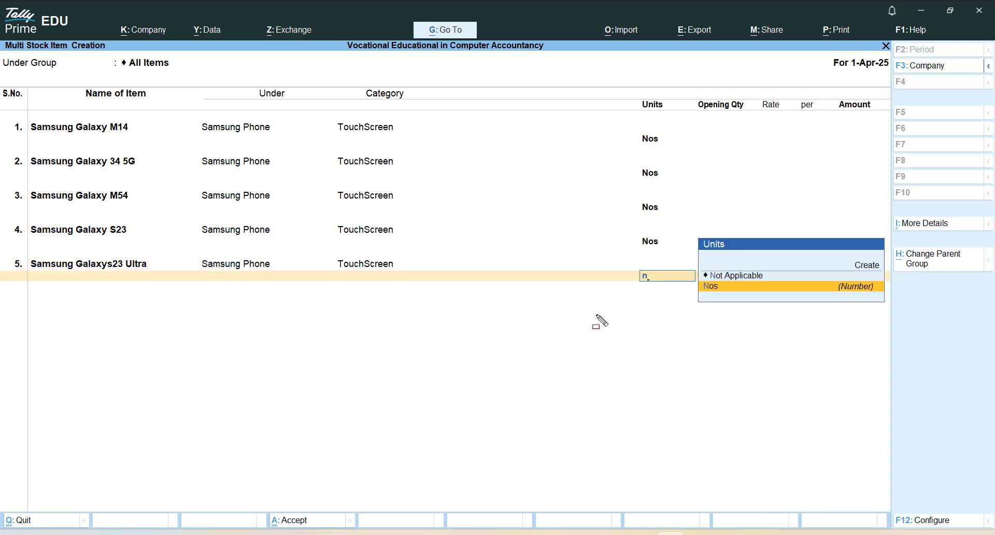
pyautogui.press('Return')
pyautogui.press('Return')
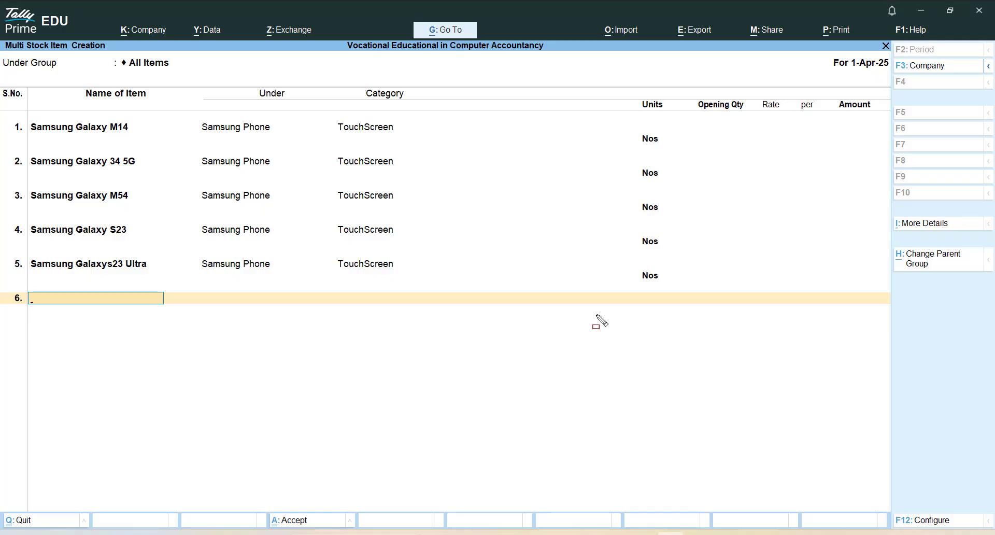
# Enter Samsung Galaxy ZFlip 5 as the sixth item and place it under the Samsung Phone group.
pyautogui.write('Samsung Galaxy')
pyautogui.write('Z')
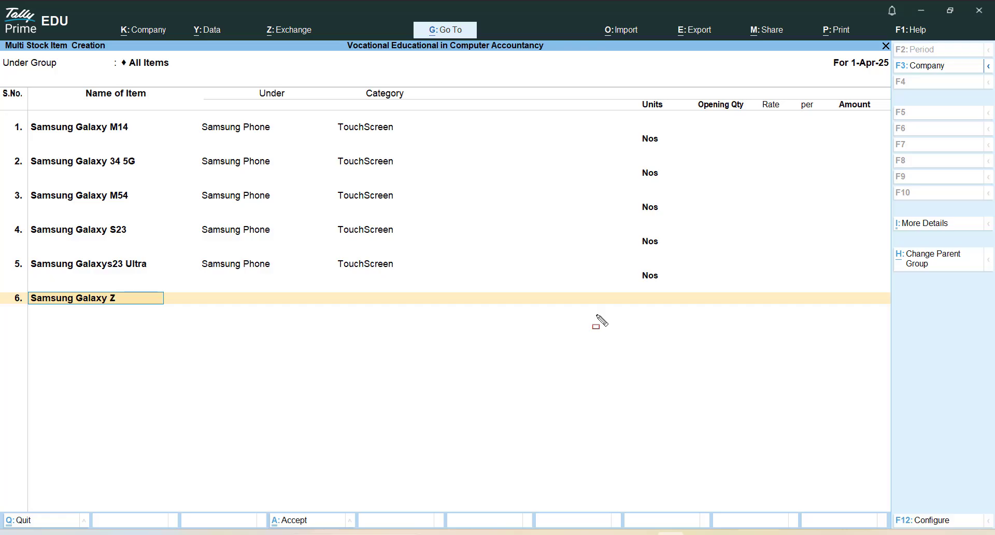
pyautogui.write('Flip 5')
pyautogui.press('Return')
pyautogui.write('Su')
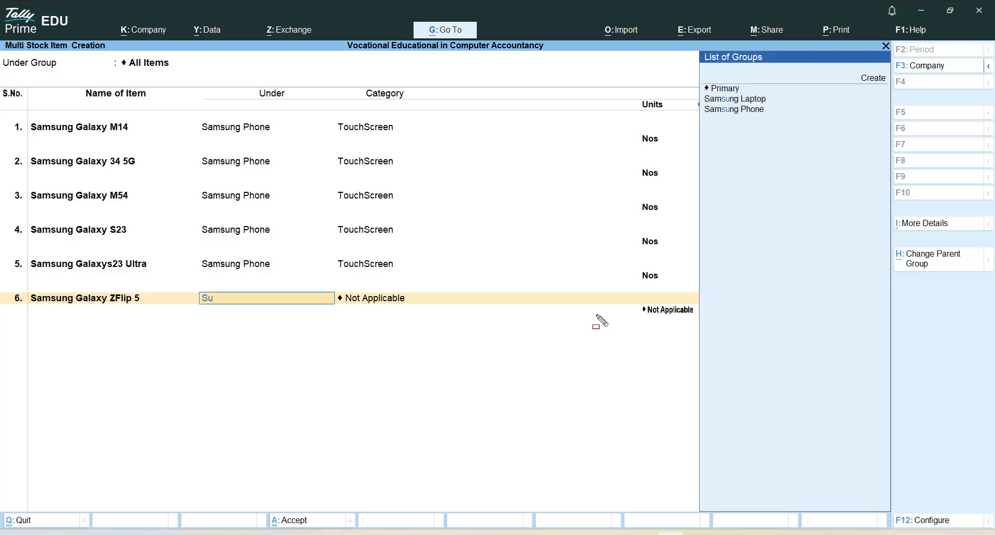
pyautogui.press('Down')
pyautogui.press('Down')
pyautogui.press('Return')
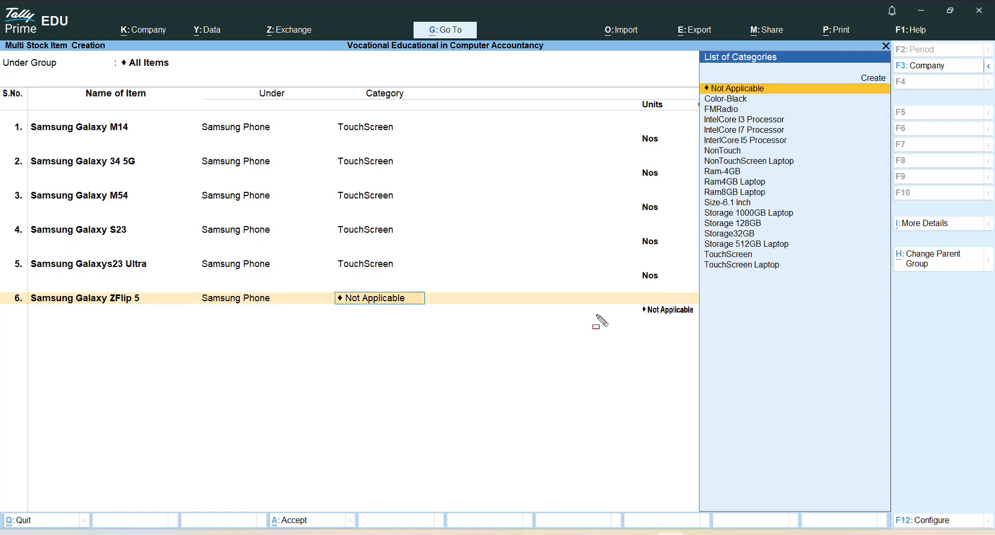
# Set the Samsung Galaxy ZFlip 5 category to TouchScreen and its unit to Nos, leaving the opening quantity blank.
pyautogui.write('Tou')
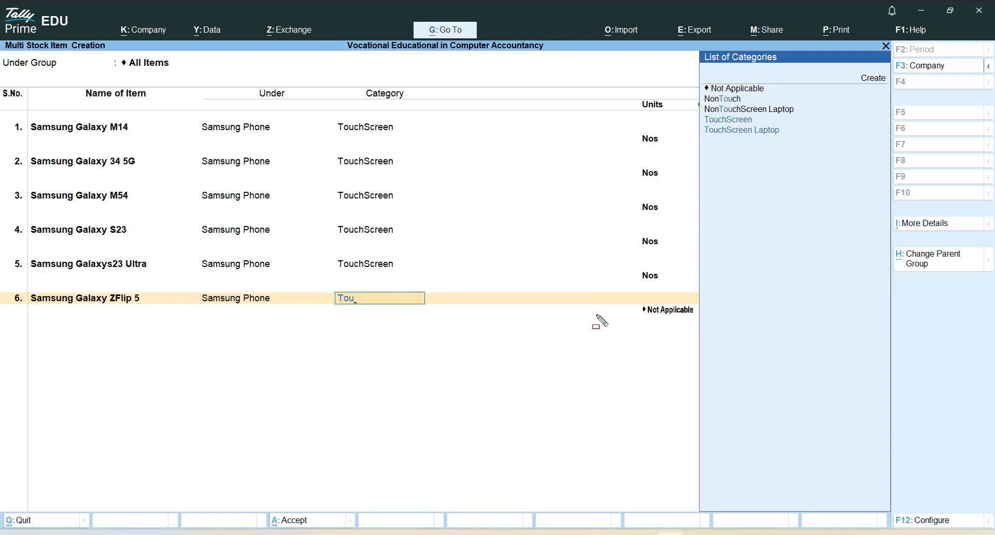
pyautogui.press('Return')
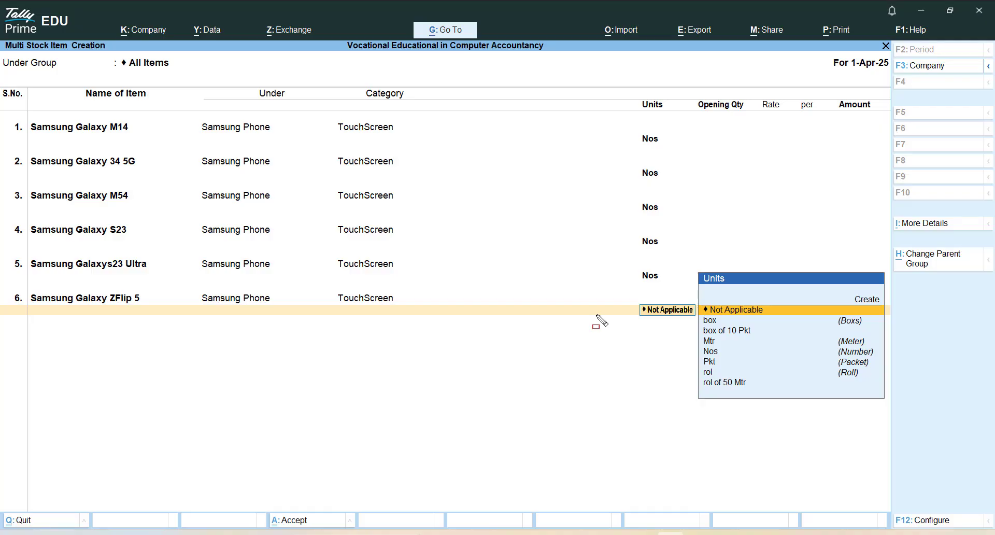
pyautogui.write('n')
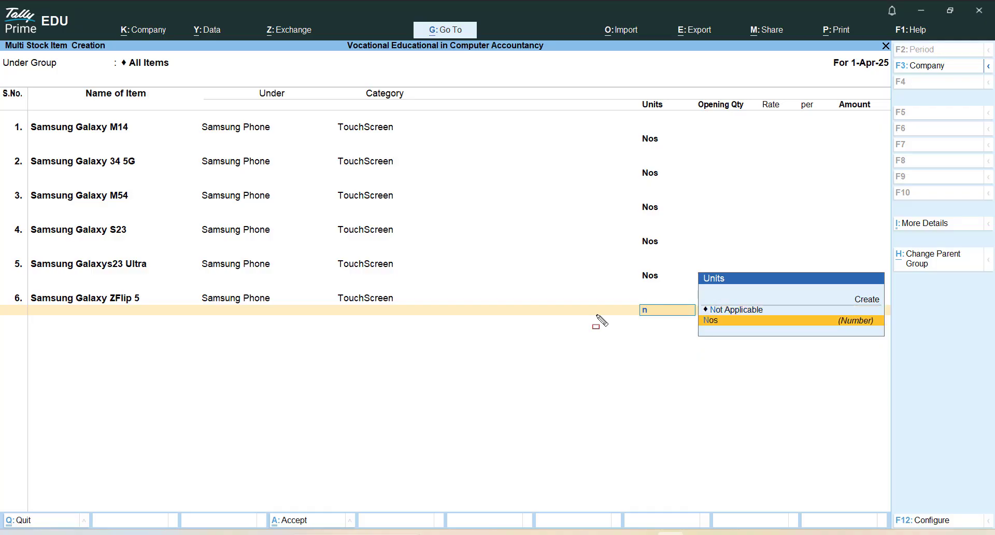
pyautogui.press('Return')
pyautogui.press('Return')
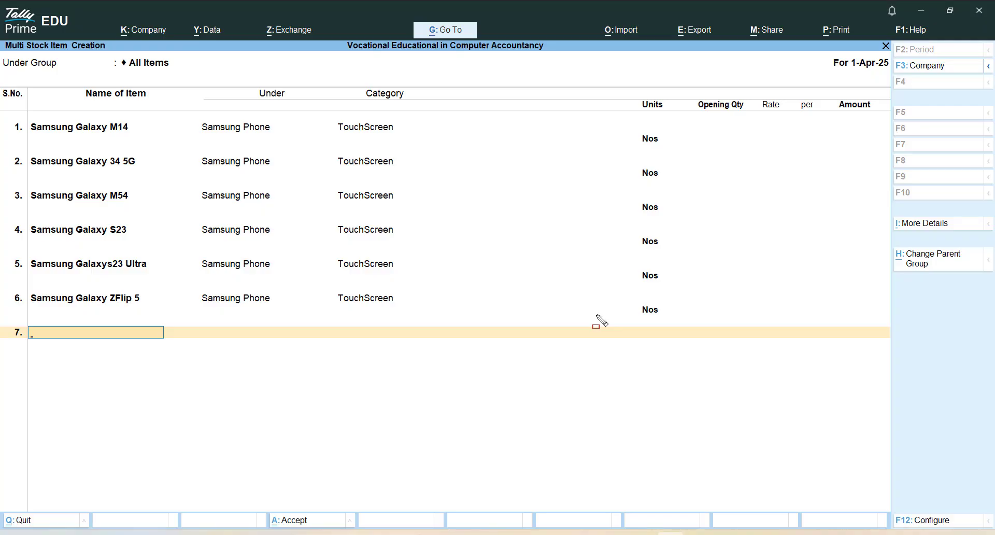
# Enter Samsung Galaxy Z Fold 5 as the seventh item and place it under the Samsung Phone group.
pyautogui.write('Samsung Galaxy Z F')
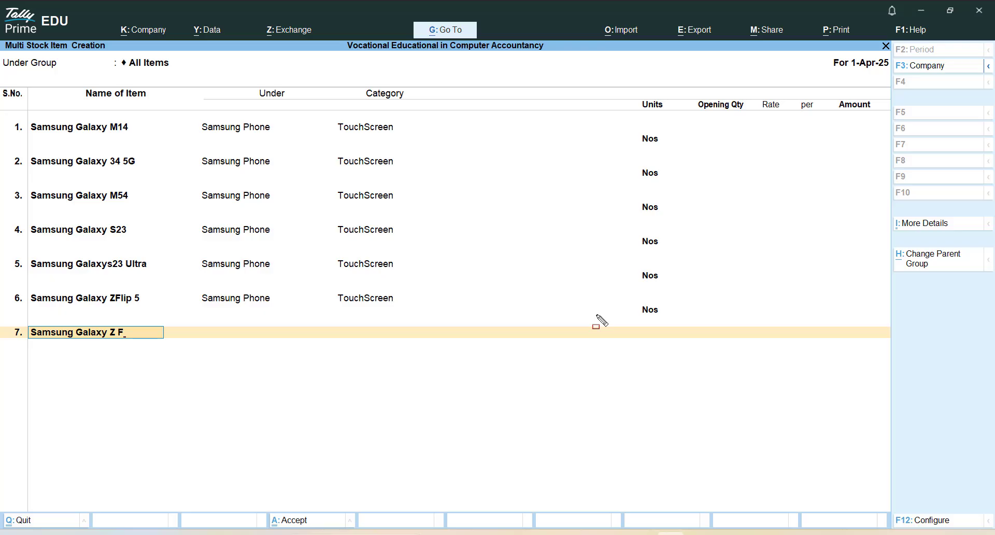
pyautogui.write('old 5')
pyautogui.press('Return')
pyautogui.write('Sa')
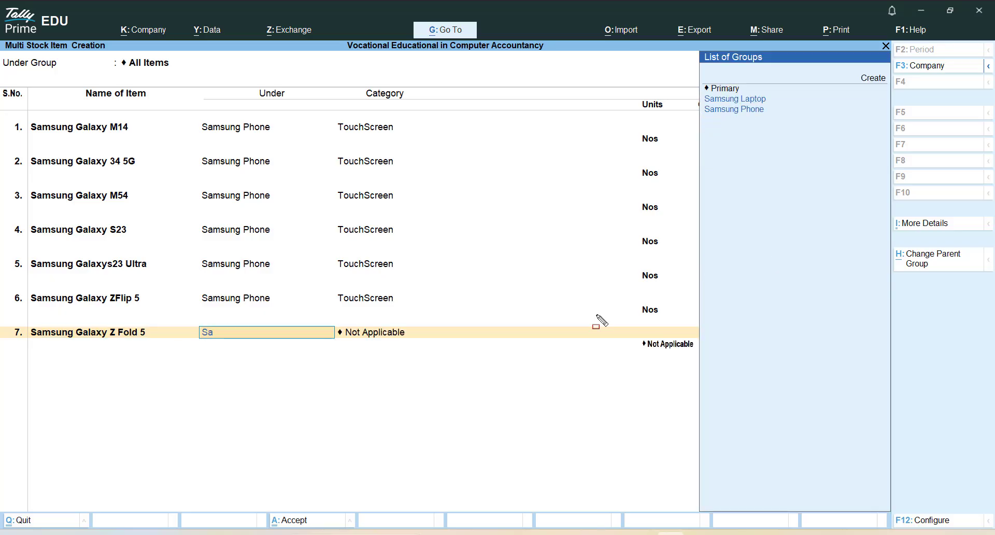
pyautogui.press('Down')
pyautogui.press('Down')
pyautogui.press('Return')
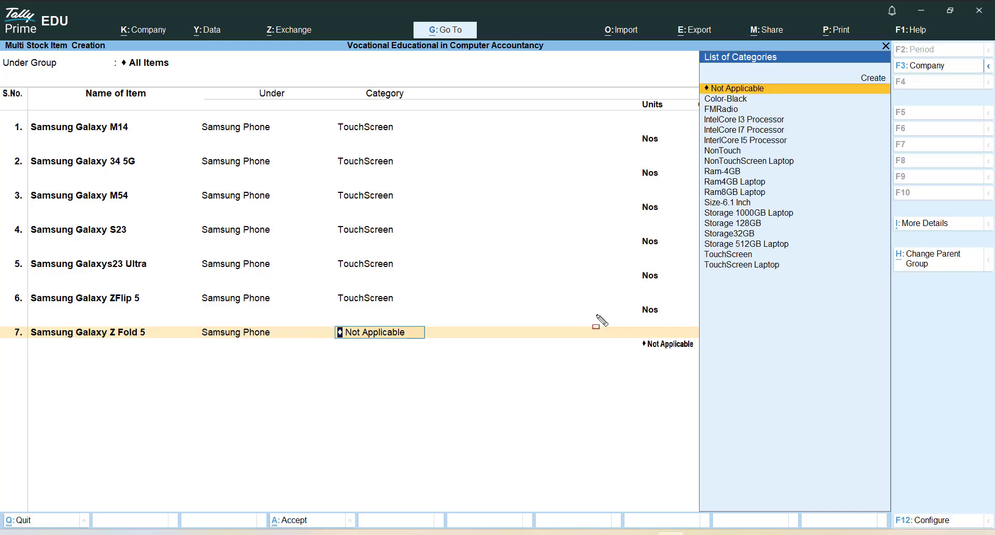
# Set the Samsung Galaxy Z Fold 5 category to TouchScreen and its unit to Nos, leaving the opening quantity blank.
pyautogui.write('Tou')
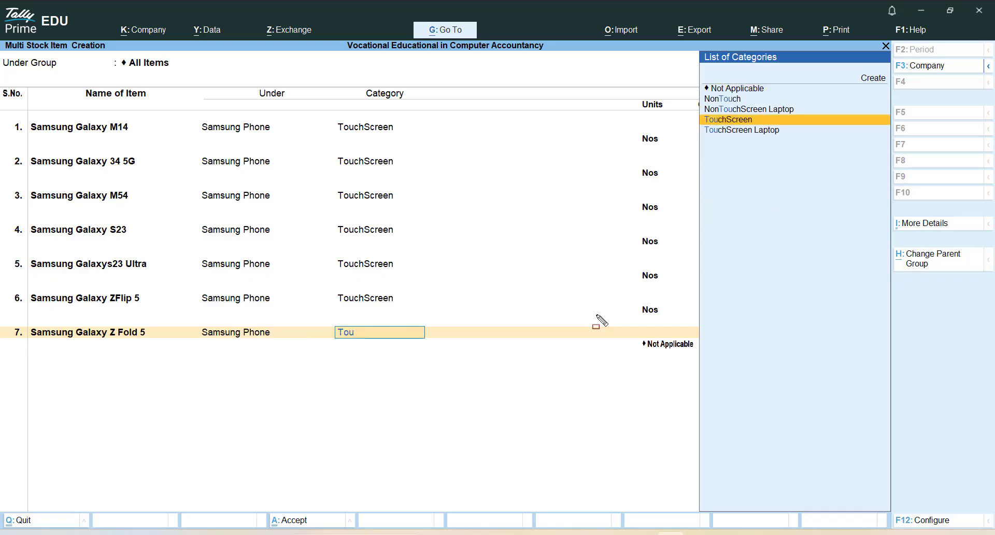
pyautogui.press('Return')
pyautogui.write('nos')
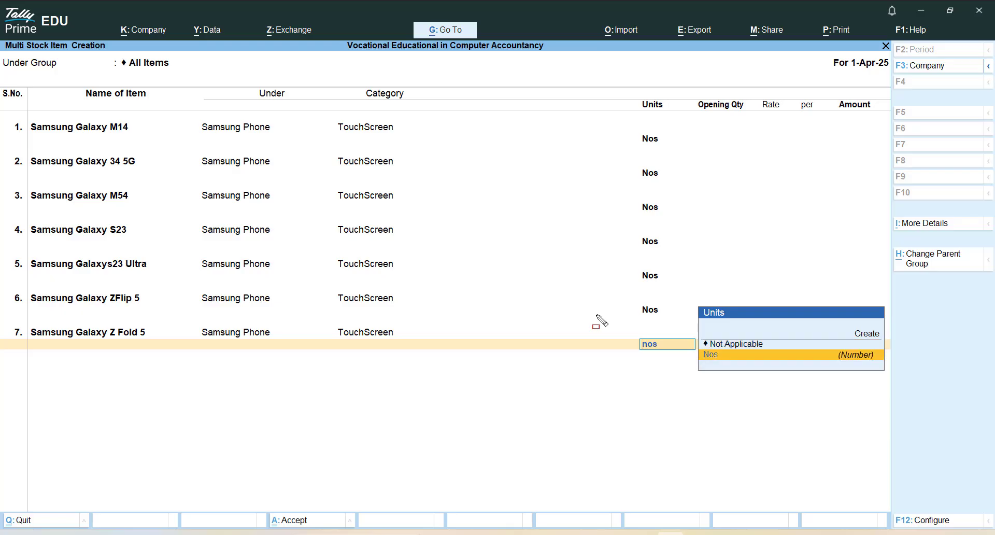
pyautogui.press('Return')
pyautogui.press('Return')
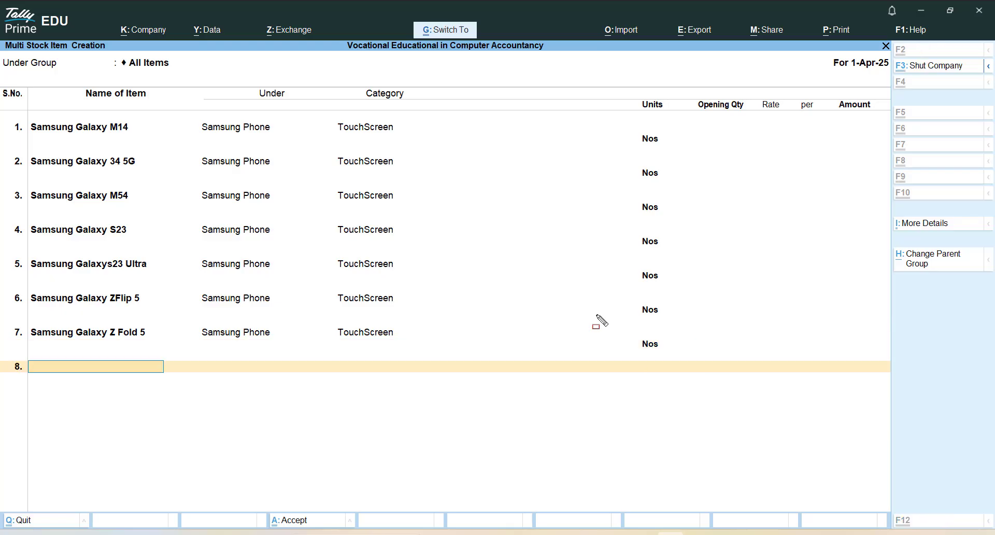
# Enter Samsung Galaxy F54 as the eighth item and place it under the Samsung Phone group.
pyautogui.write('Samsung Galaxy')
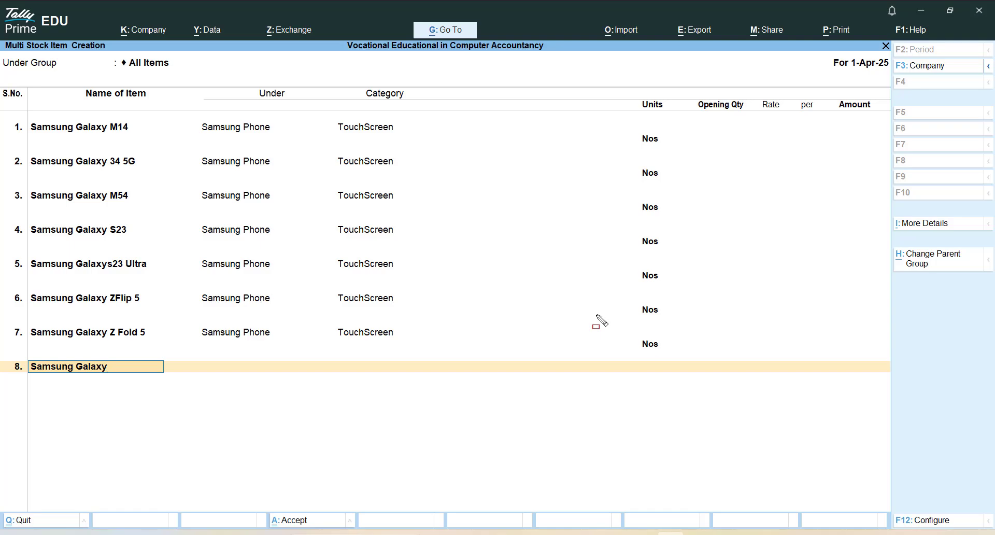
pyautogui.write(' F54')
pyautogui.press('Return')
pyautogui.write('Sam')
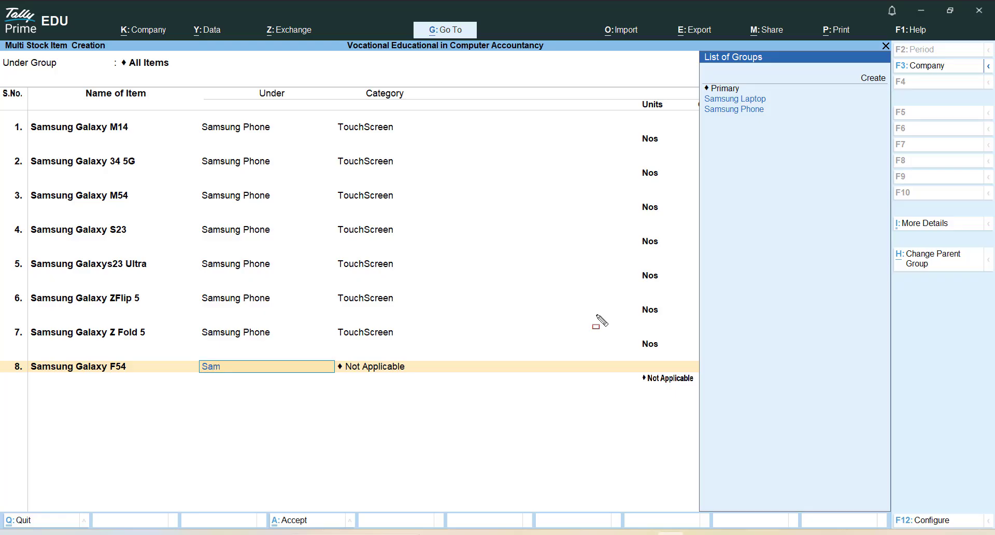
pyautogui.press('Down')
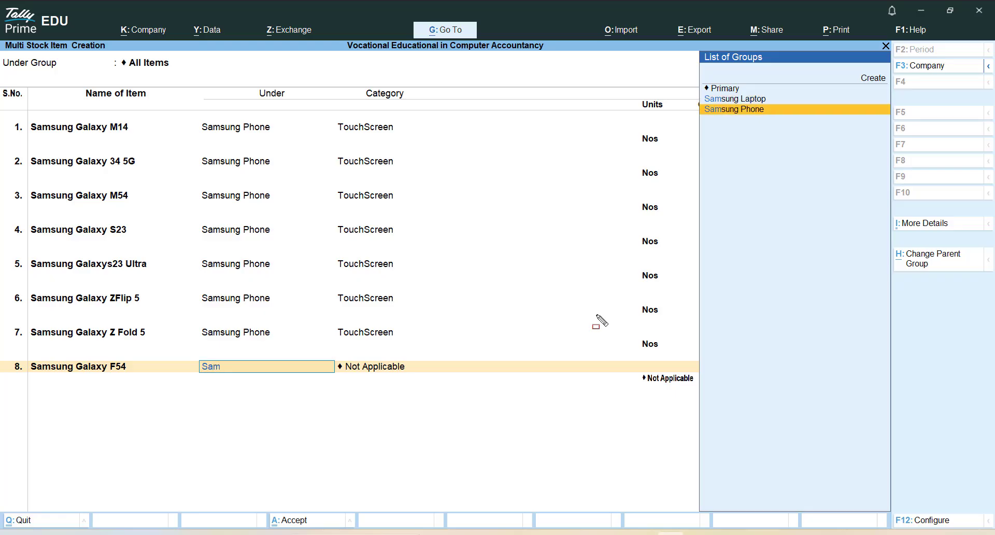
pyautogui.press('Return')
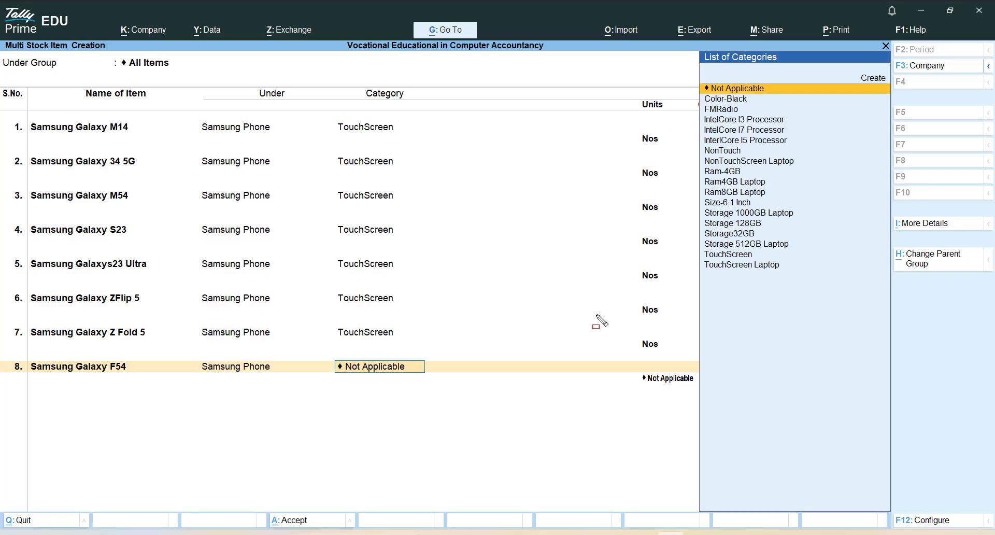
# Set the Samsung Galaxy F54 category to TouchScreen and its unit to Nos, leaving the opening quantity blank.
pyautogui.write('Tou')
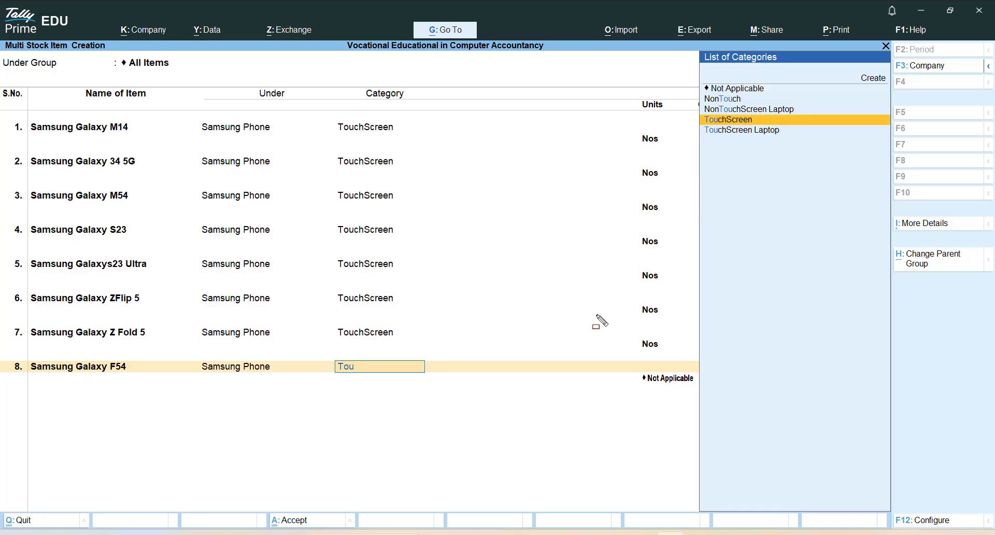
pyautogui.press('Return')
pyautogui.write('n')
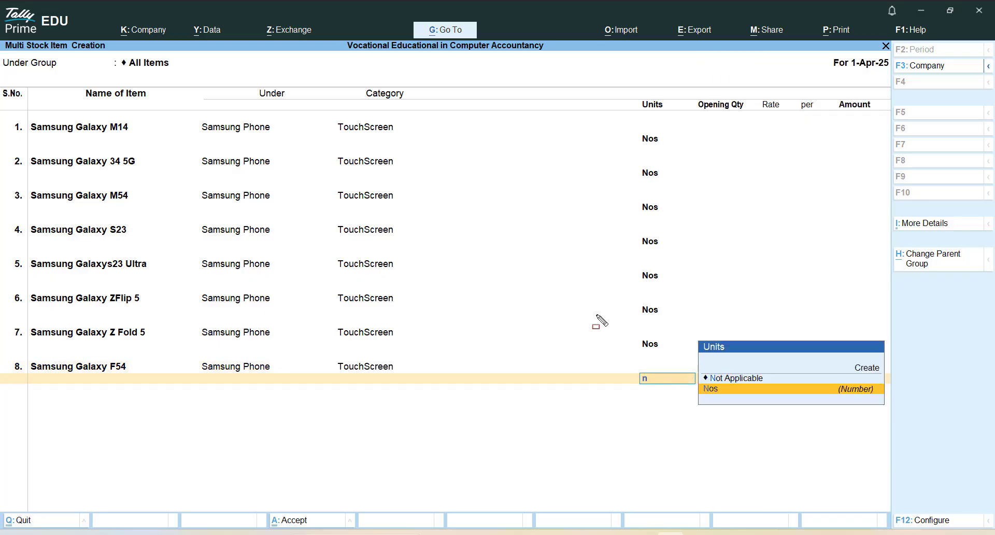
pyautogui.write('o')
pyautogui.press('Return')
pyautogui.press('Return')
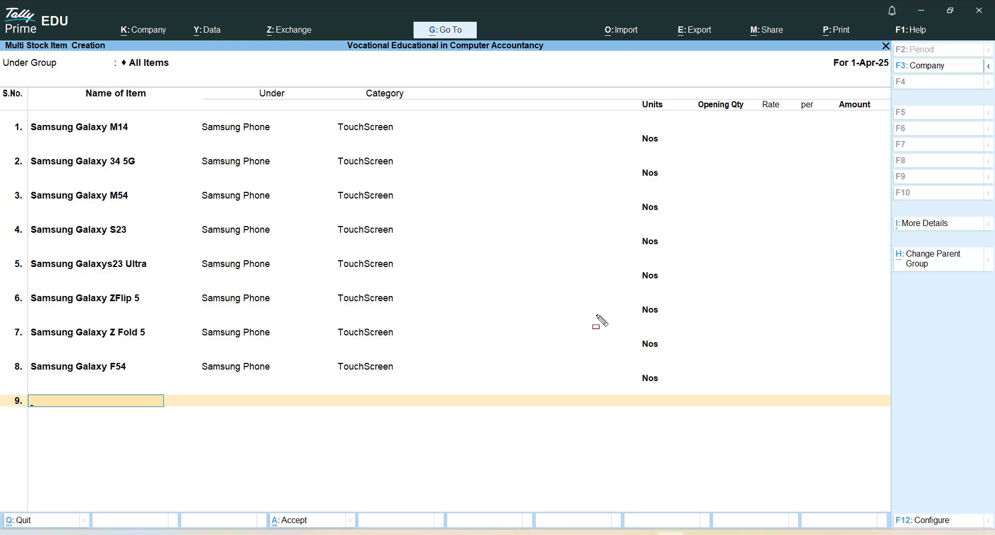
# Enter Samsung Galaxy A05s as the ninth item and place it under the Samsung Phone group.
pyautogui.write('Samsung Galaxy A05')
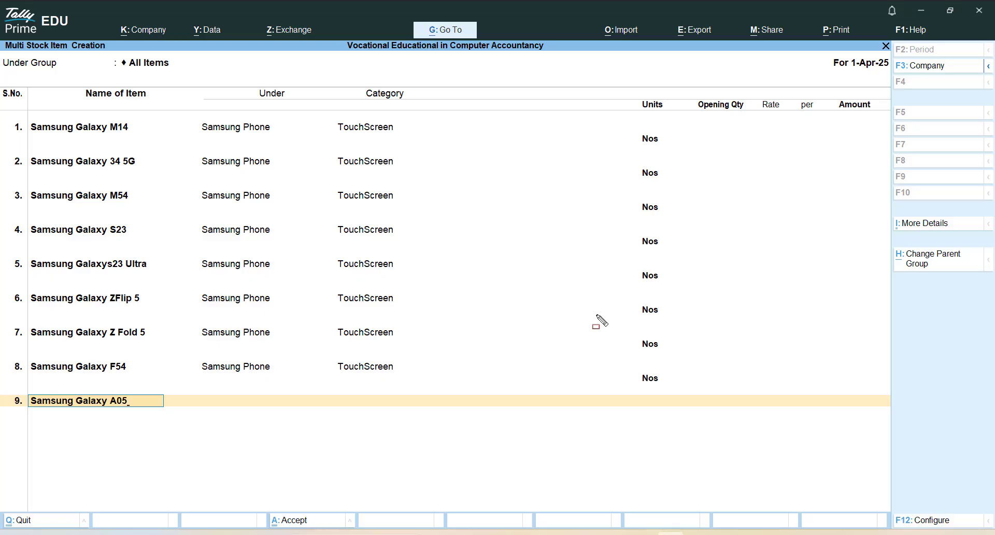
pyautogui.write('s')
pyautogui.press('Return')
pyautogui.write('Su')
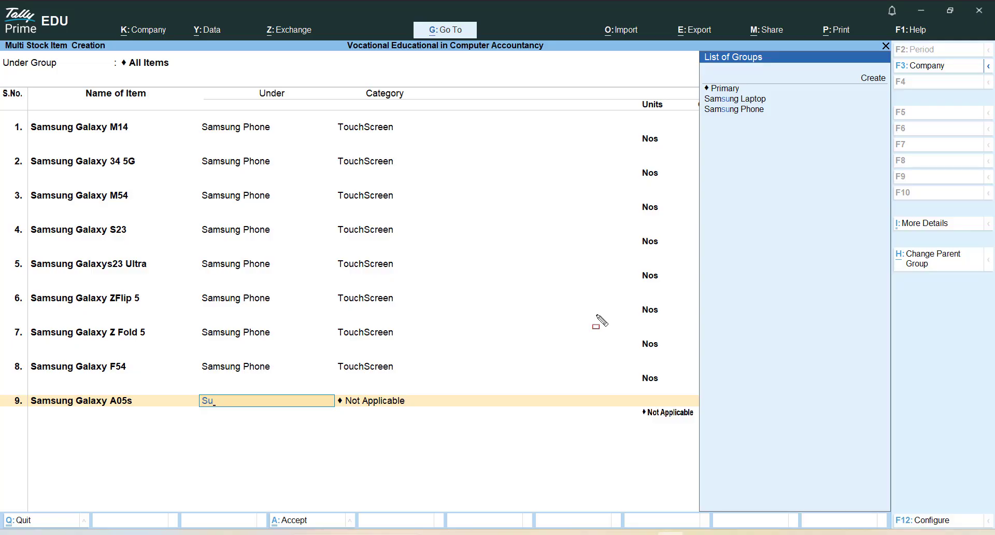
pyautogui.press('Down')
pyautogui.press('Down')
pyautogui.press('Return')
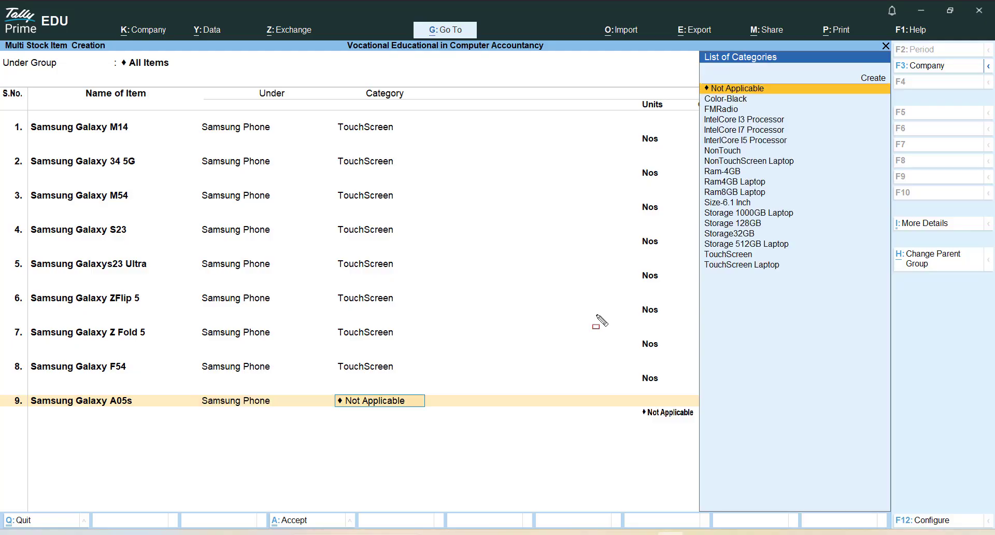
# Set the Samsung Galaxy A05s category to TouchScreen and its unit to Nos.
pyautogui.write('Tou')
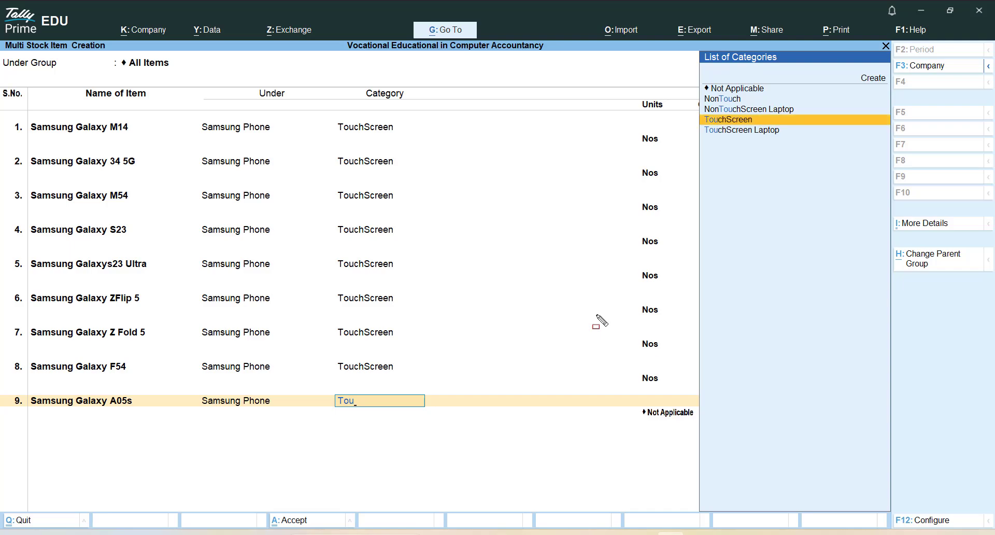
pyautogui.press('Return')
pyautogui.press('Down')
pyautogui.press('Down')
pyautogui.press('Down')
pyautogui.press('Down')
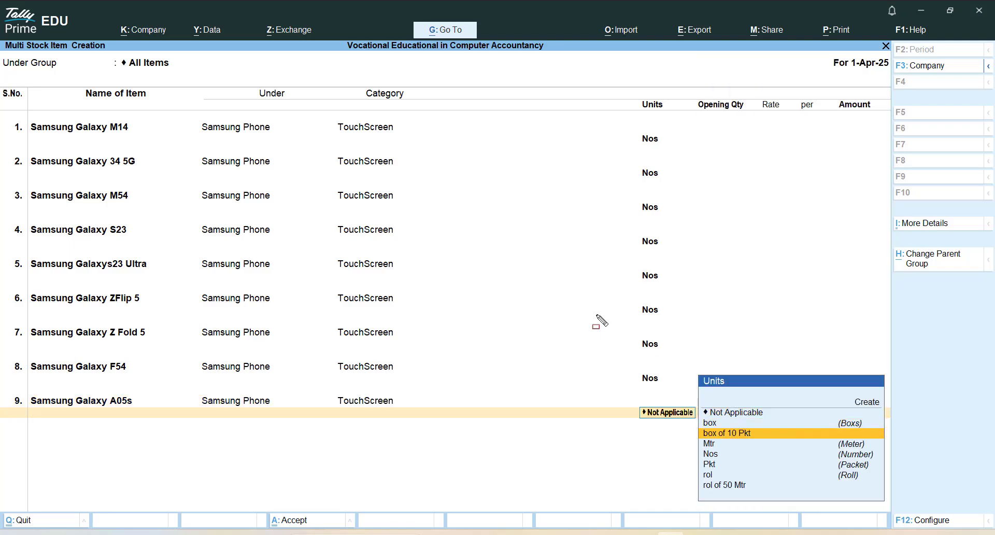
pyautogui.press('Return')
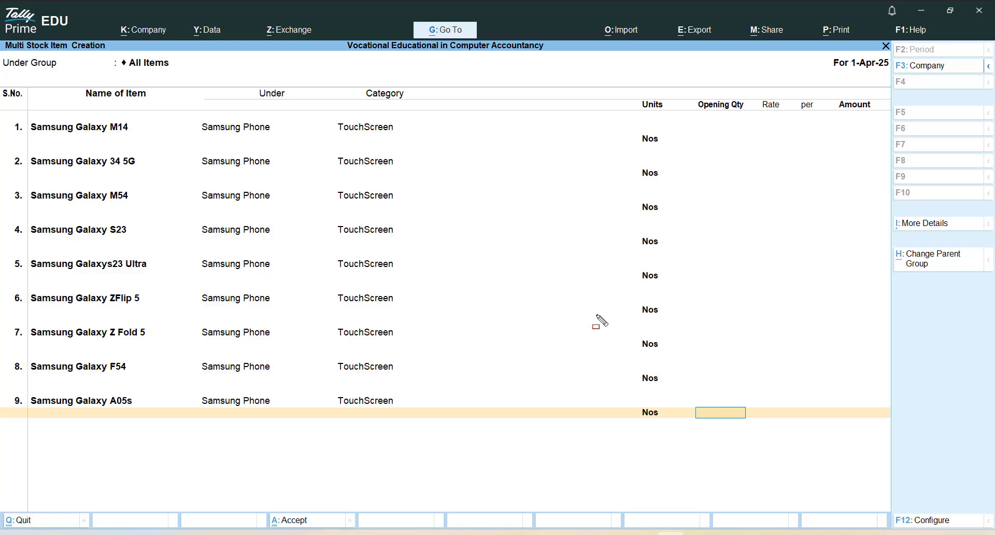
# Leave the Samsung Galaxy A05s opening quantity blank to complete the ninth item's row.
pyautogui.press('Return')
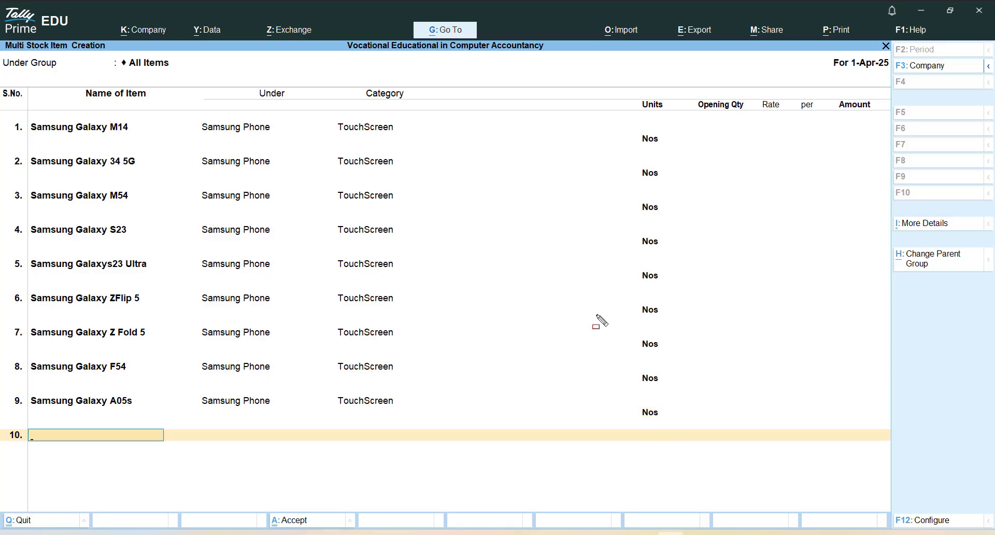
pyautogui.press('ctrl')
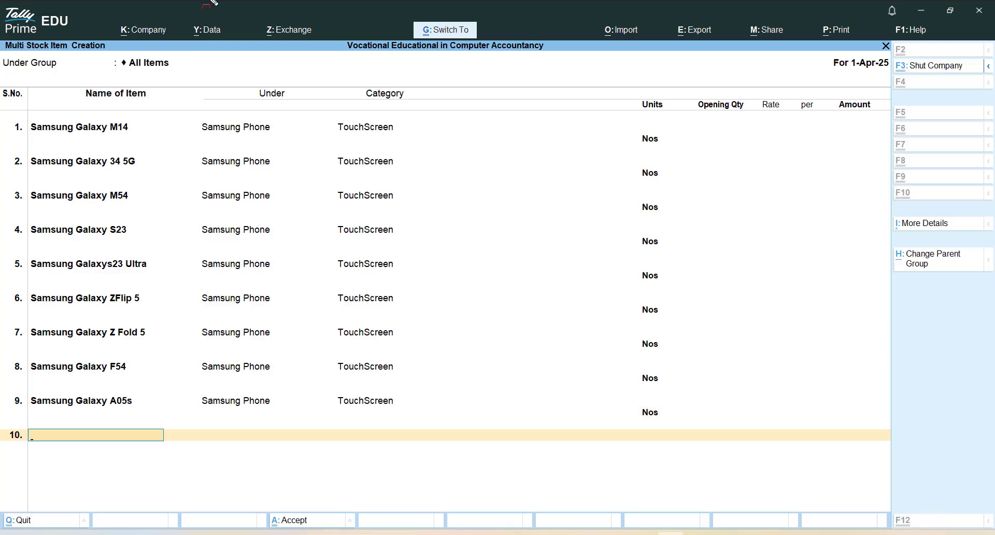
pyautogui.moveTo(4, 46)
pyautogui.mouseDown()
pyautogui.moveTo(355, 291)
pyautogui.moveTo(837, 395)
pyautogui.moveTo(682, 406)
pyautogui.moveTo(899, 483)
pyautogui.moveTo(892, 475)
pyautogui.mouseUp()
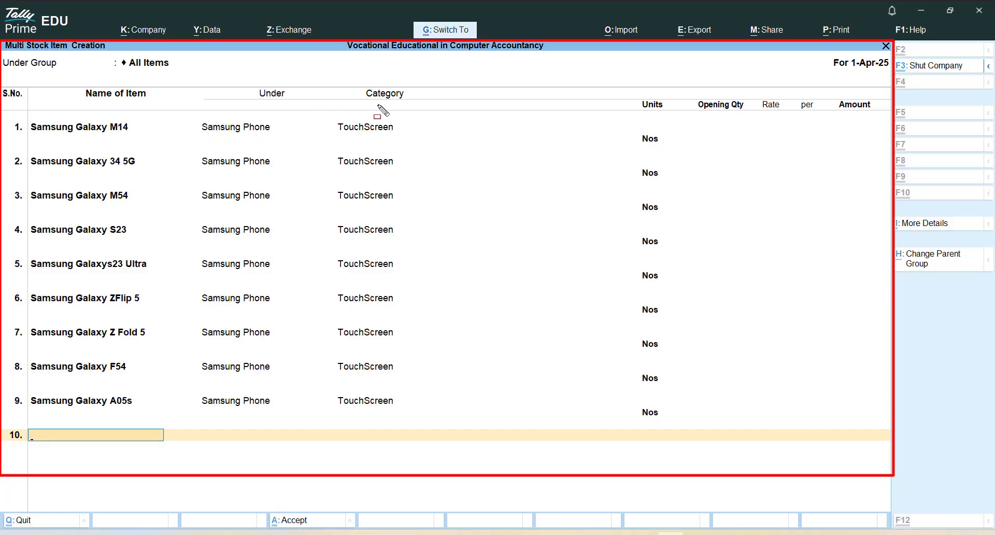
pyautogui.moveTo(326, 84)
pyautogui.mouseDown()
pyautogui.moveTo(460, 326)
pyautogui.moveTo(447, 498)
pyautogui.moveTo(443, 460)
pyautogui.mouseUp()
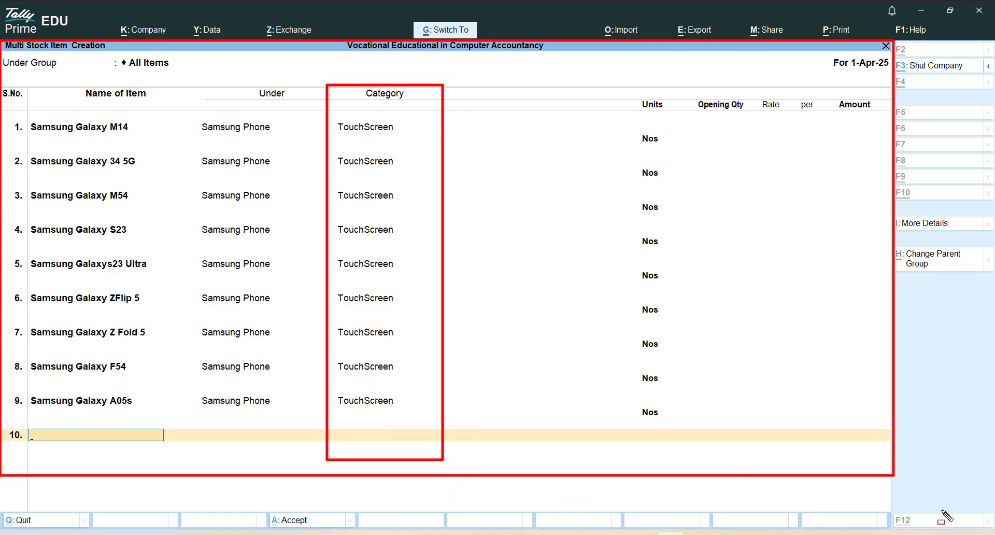
pyautogui.moveTo(878, 501)
pyautogui.mouseDown()
pyautogui.moveTo(955, 534)
pyautogui.moveTo(994, 524)
pyautogui.mouseUp()
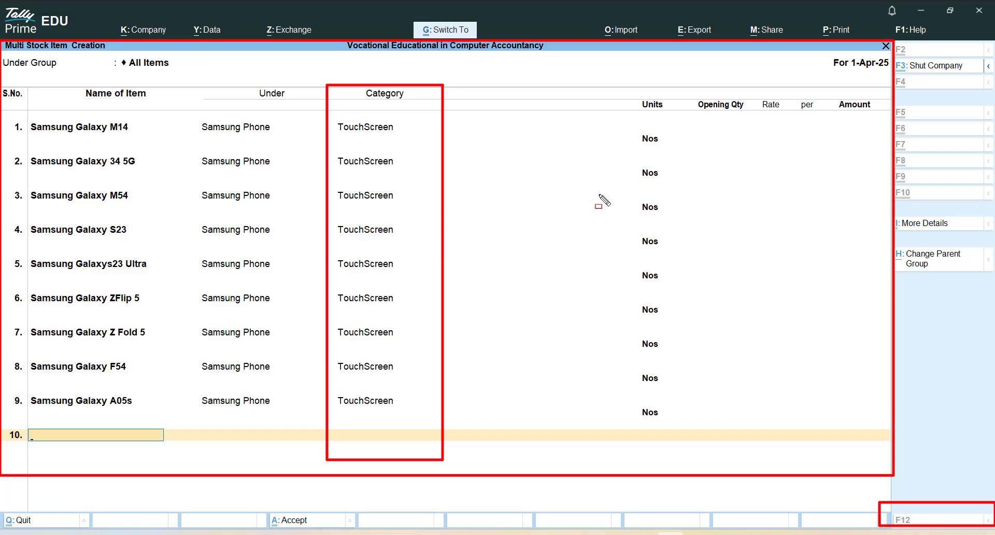
pyautogui.press('Escape')
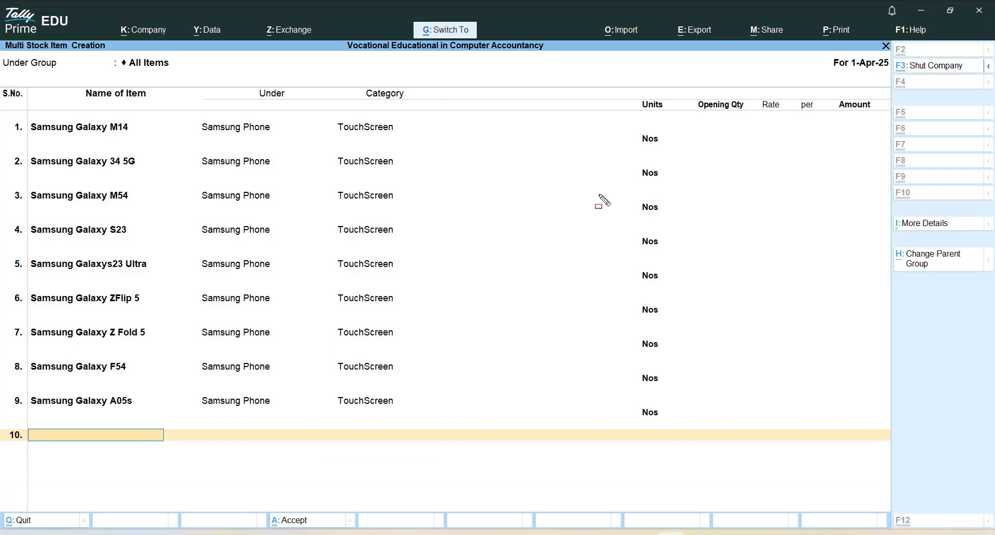
# Save the nine Samsung stock items and select the Samsung Phone group in the stock item list.
pyautogui.hotkey('ctrl', 'a')
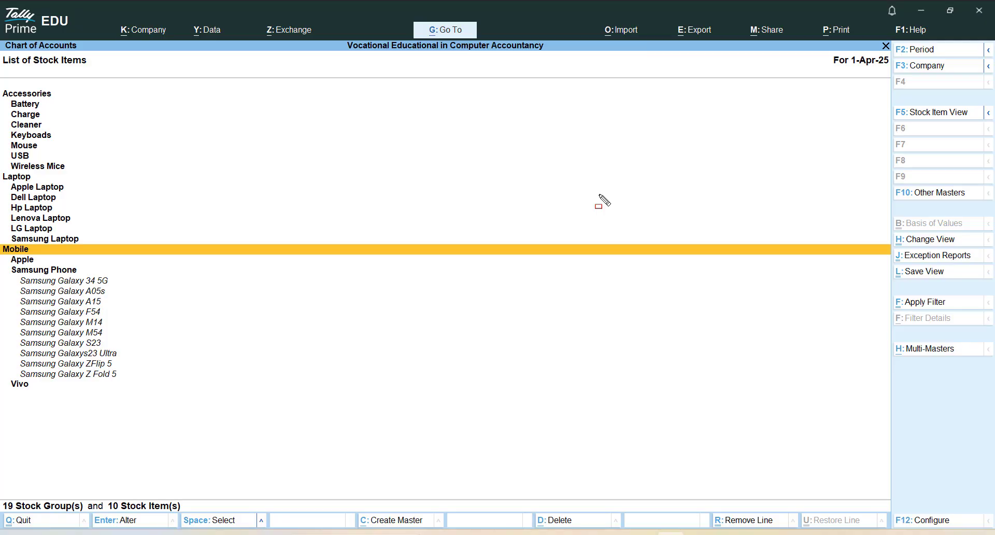
pyautogui.press('Down')
pyautogui.press('Down')
pyautogui.press('ctrl')
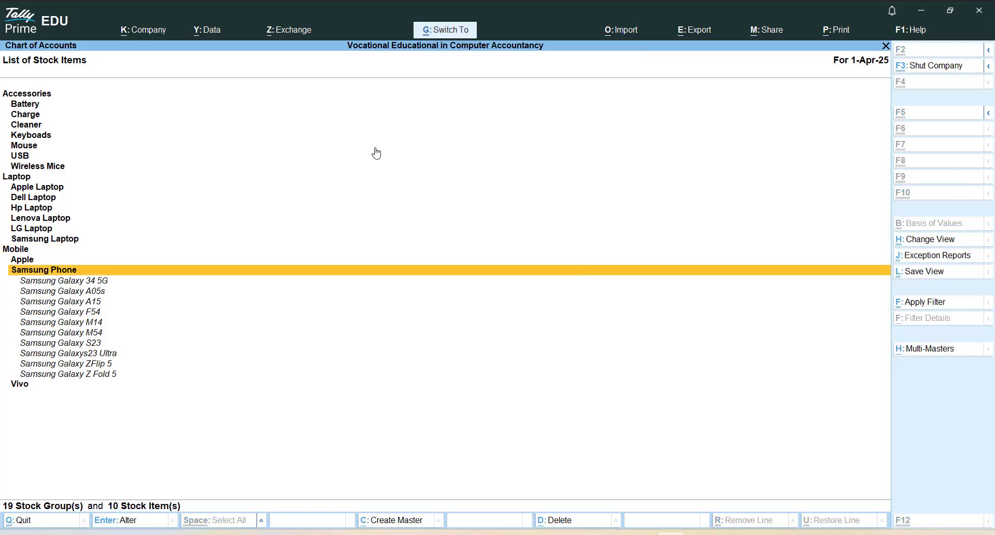
pyautogui.moveTo(1, 239)
pyautogui.mouseDown()
pyautogui.moveTo(91, 415)
pyautogui.moveTo(132, 386)
pyautogui.mouseUp()
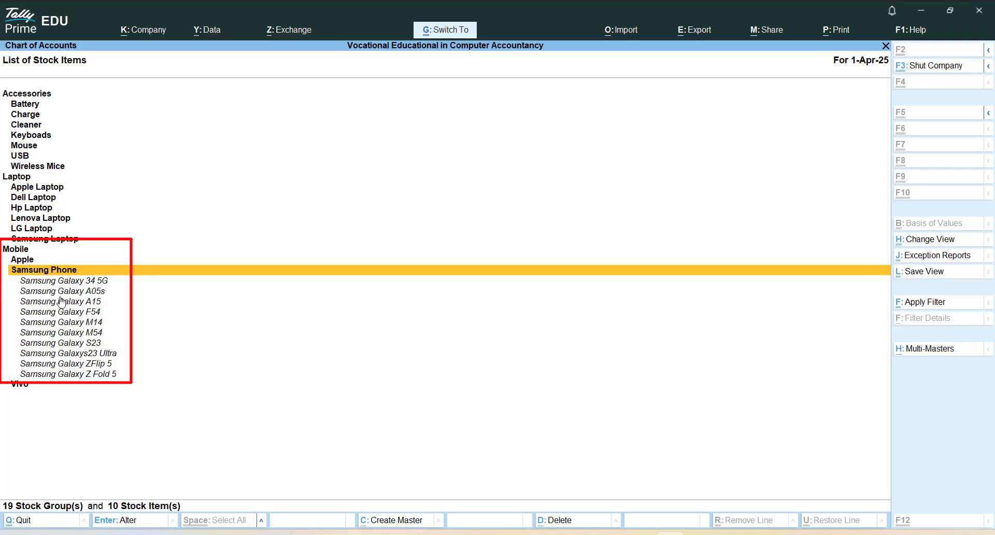
pyautogui.press('Escape')
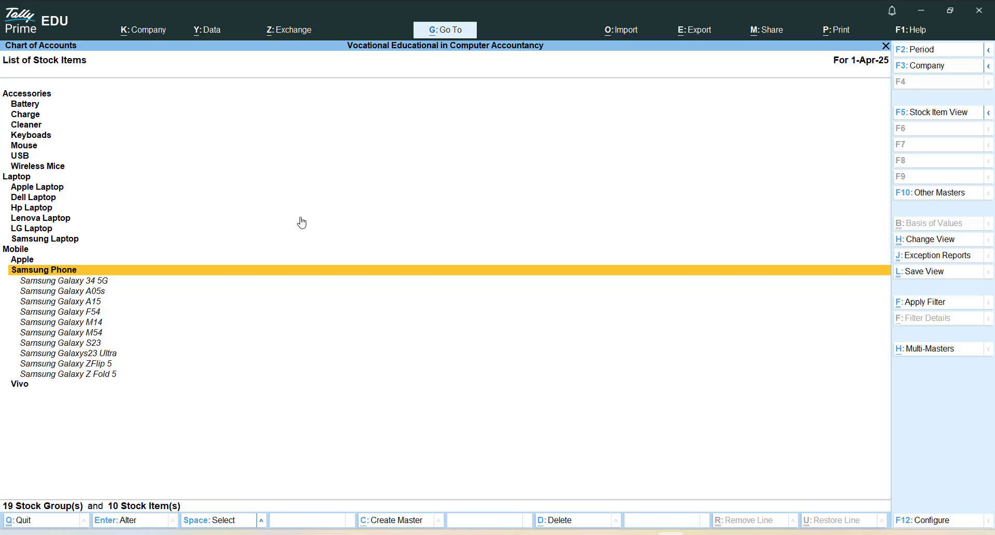
# Open a new multi stock item creation from the stock item list, covering all items.
pyautogui.press('alt')
pyautogui.hotkey('alt', 'h')
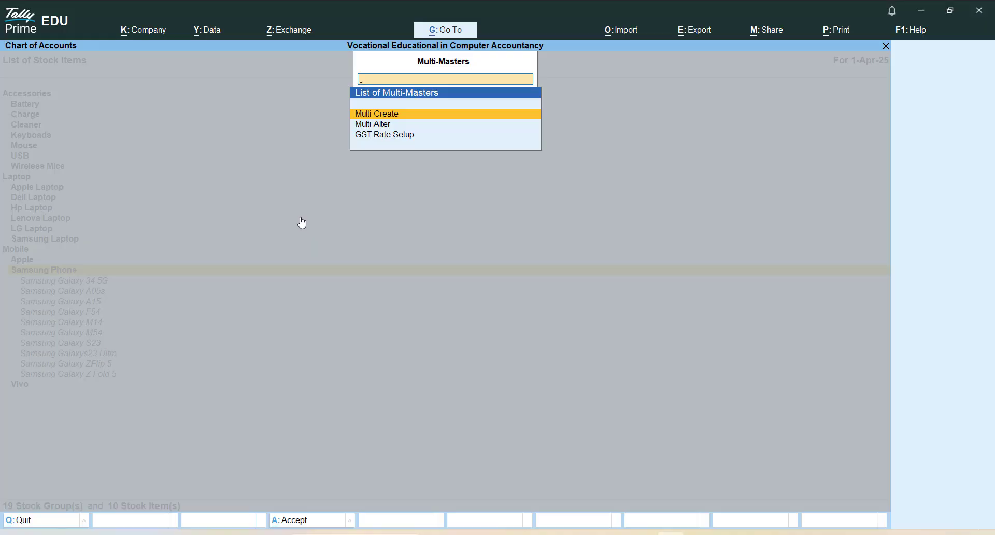
pyautogui.press('Return')
pyautogui.press('Return')
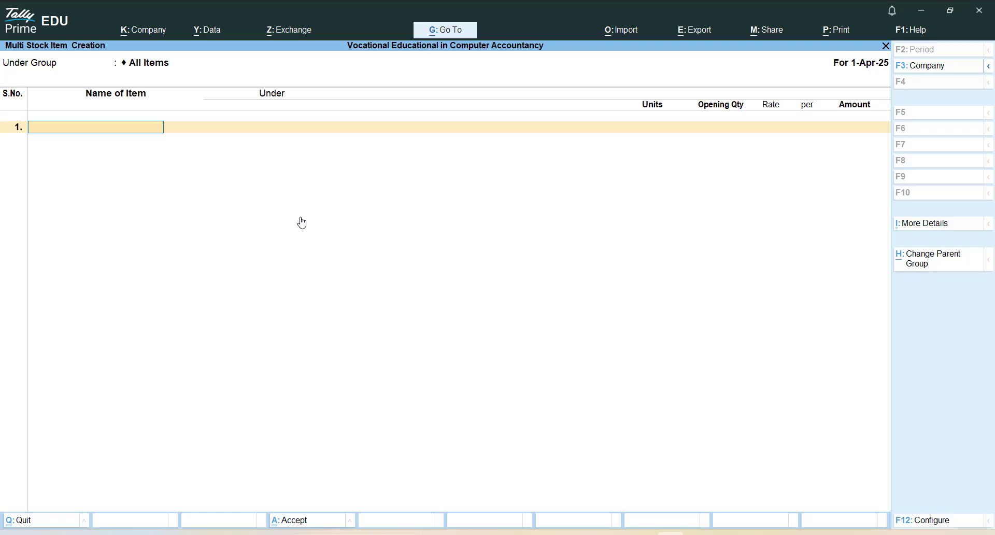
# Enter Dell Inspiron as the first item and place it under the Dell Laptop group.
pyautogui.write('Dell Inspiron')
pyautogui.press('Return')
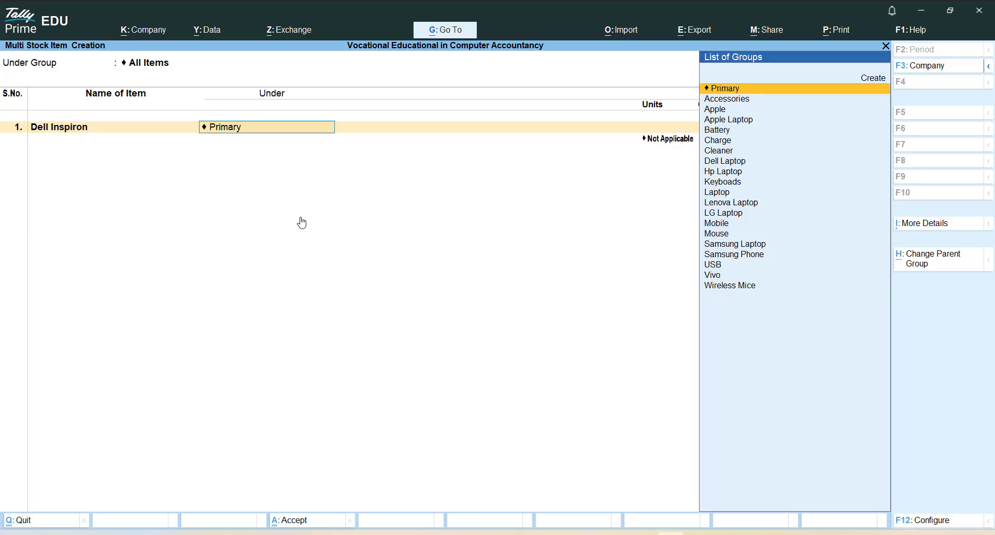
pyautogui.press('Down')
pyautogui.press('Down')
pyautogui.press('Down')
pyautogui.press('Down')
pyautogui.press('Down')
pyautogui.press('Down')
pyautogui.press('Down')
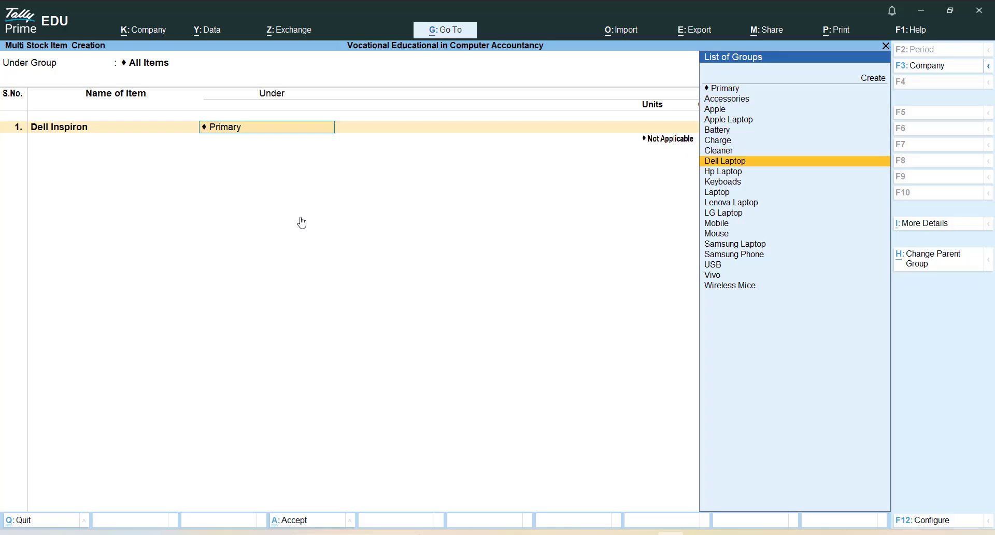
pyautogui.press('Return')
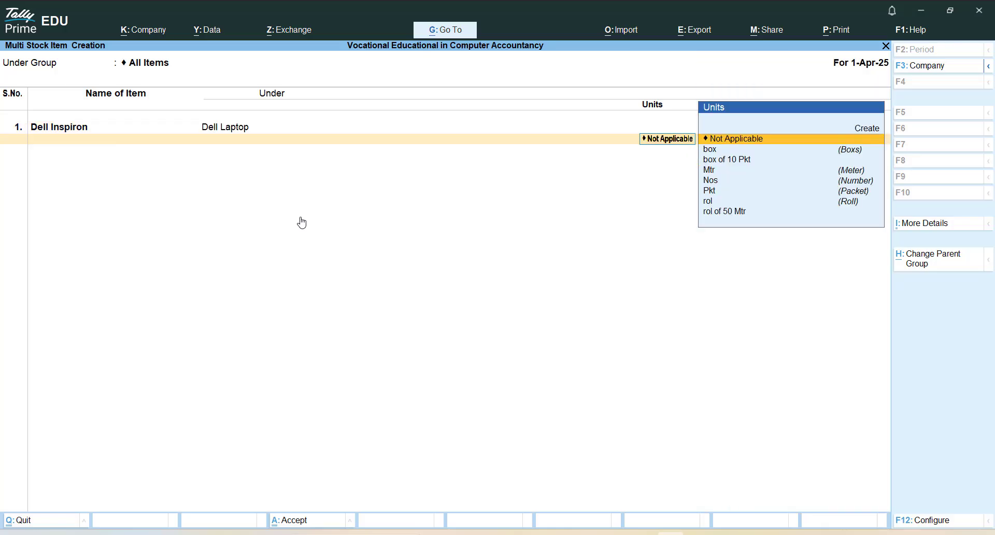
# Set the Dell Inspiron unit to Nos and leave its opening quantity blank.
pyautogui.press('Down')
pyautogui.press('Down')
pyautogui.press('Down')
pyautogui.press('Down')
pyautogui.press('Return')
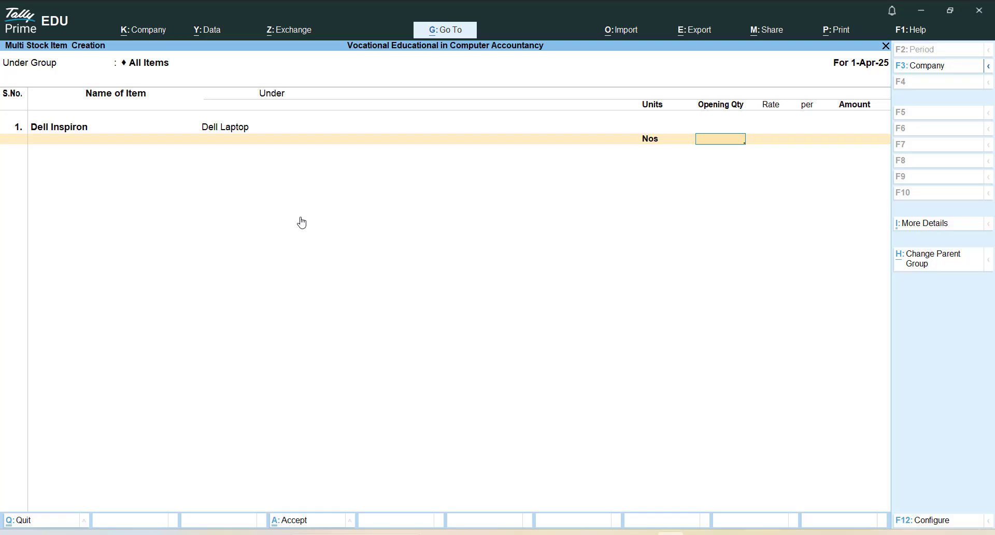
pyautogui.press('Return')
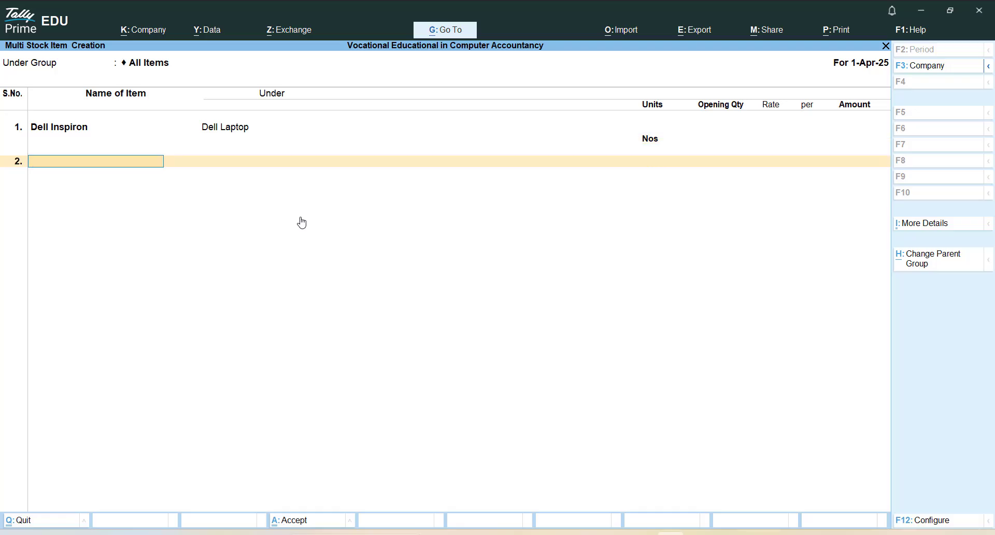
# Enter Hp Pavillion as the second item under Hp Laptop, with unit Nos and a blank opening quantity.
pyautogui.write('Hp Pavillion')
pyautogui.press('Return')
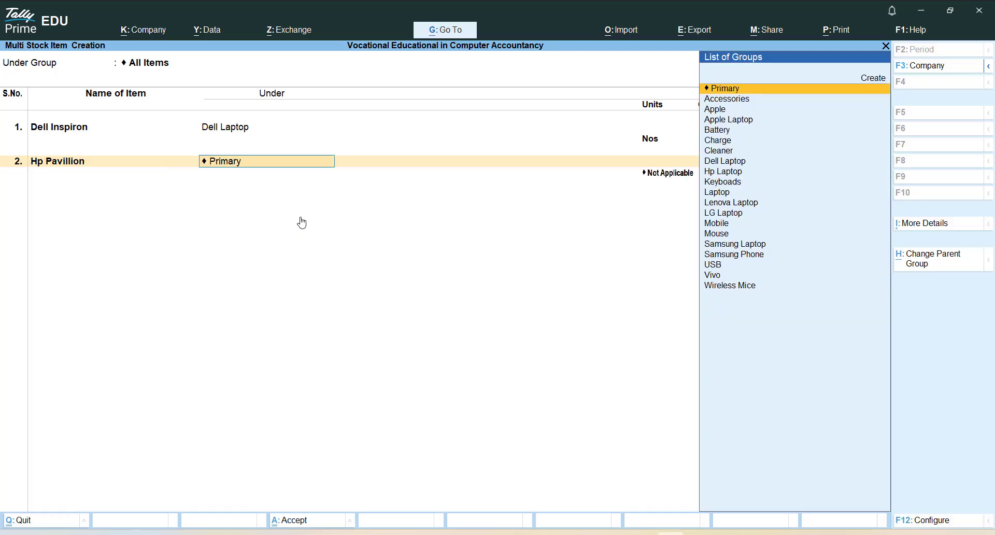
pyautogui.write('H')
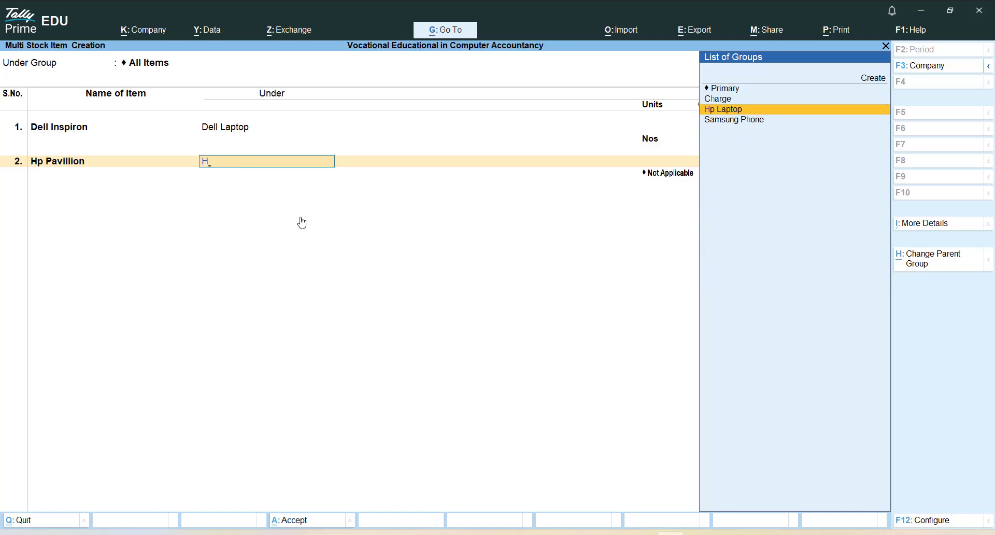
pyautogui.press('Return')
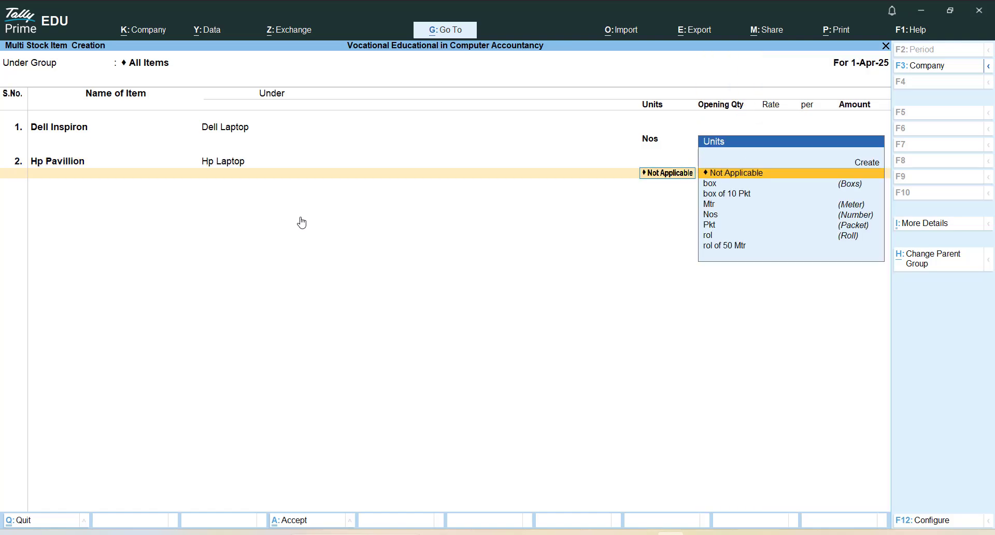
pyautogui.write('no')
pyautogui.press('Return')
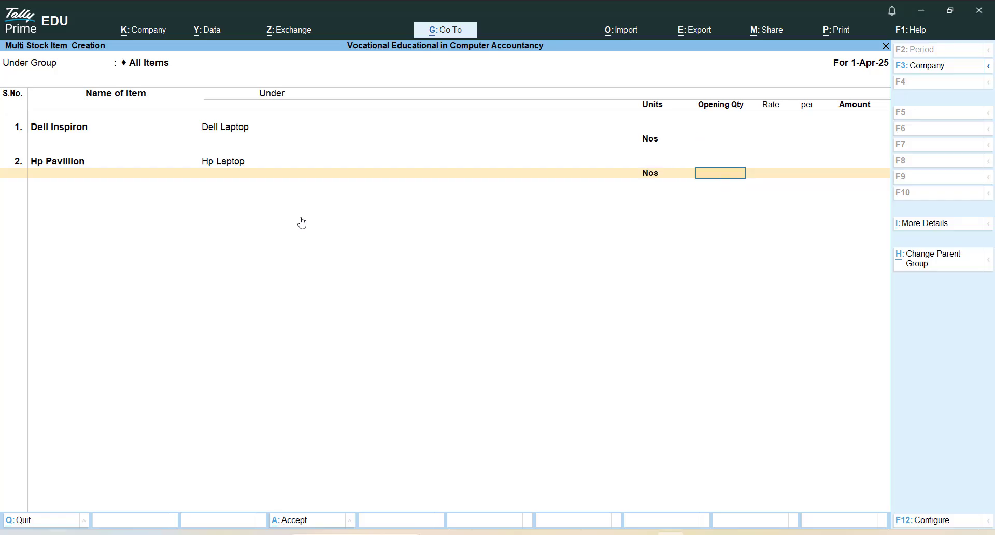
pyautogui.press('Return')
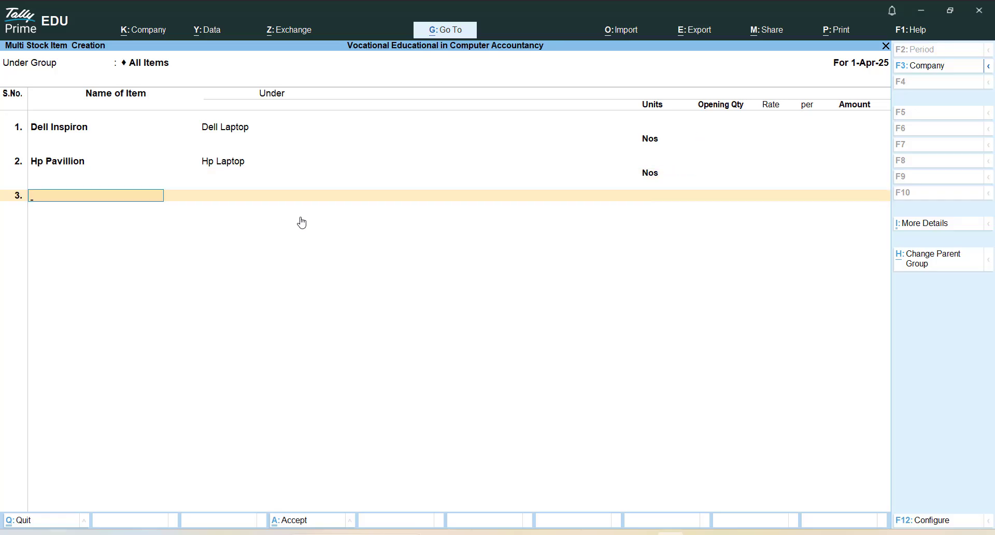
# Enter Bluetooth Speaker as the third item under Accessories, with unit Nos and a blank opening quantity.
pyautogui.write('Bluetooth Speake')
pyautogui.press('Return')
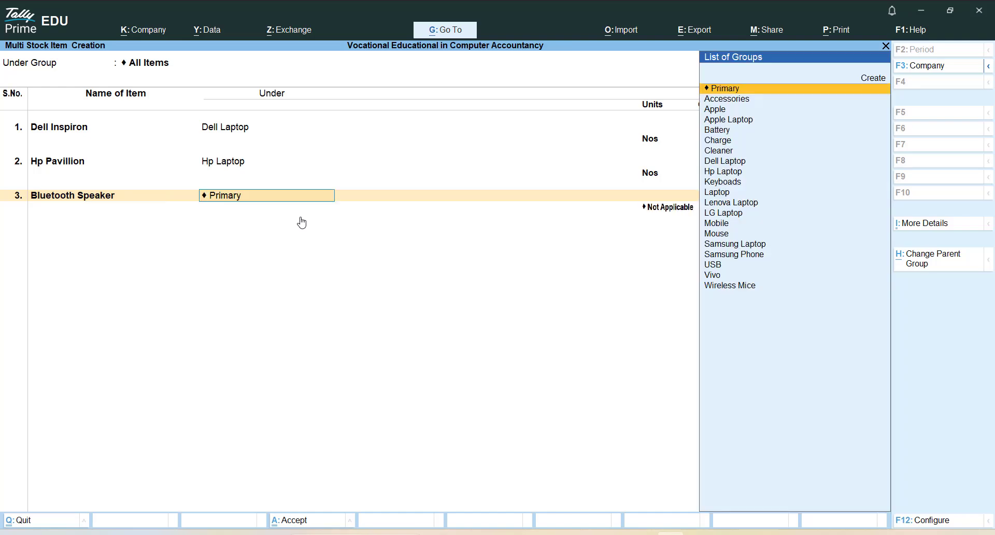
pyautogui.write('Ac')
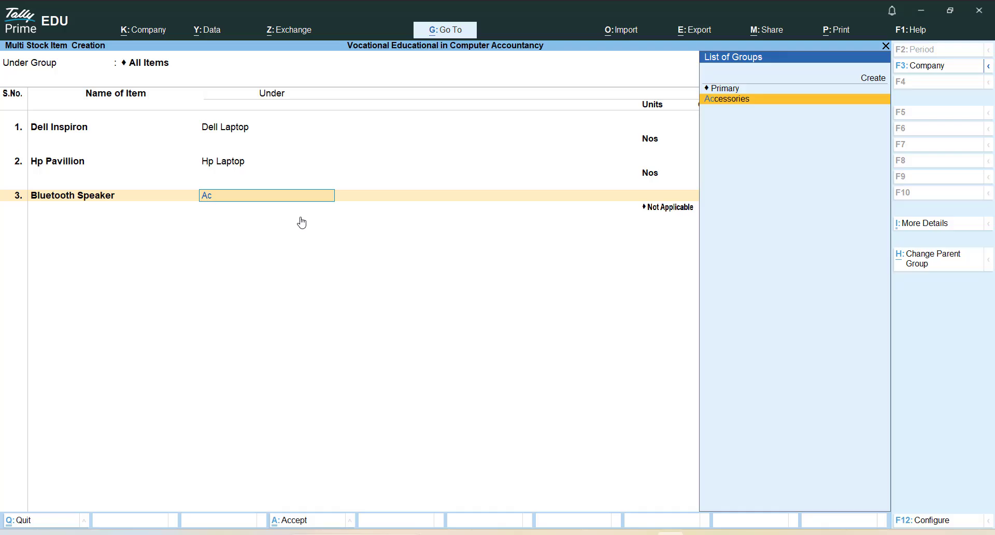
pyautogui.press('Return')
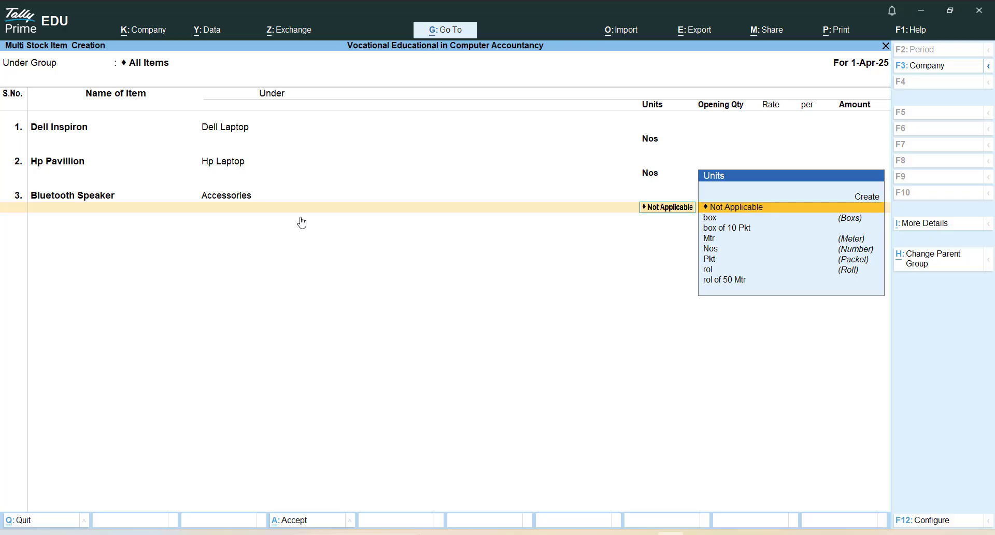
pyautogui.write('no')
pyautogui.press('Return')
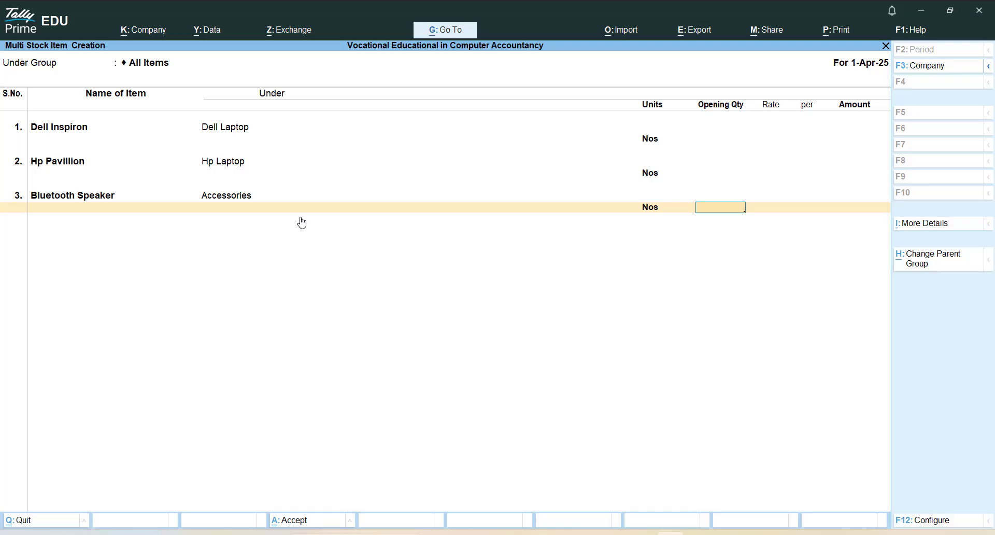
pyautogui.press('Return')
# Enter Screen Guard as the fourth item and place it under the Accessories group.
pyautogui.write('S')
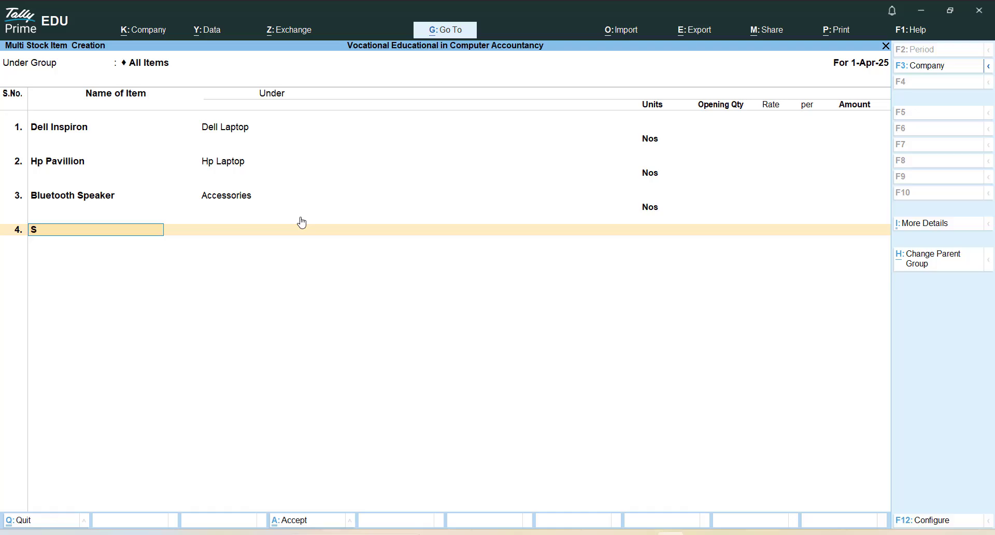
pyautogui.write('creen Guard')
pyautogui.press('Return')
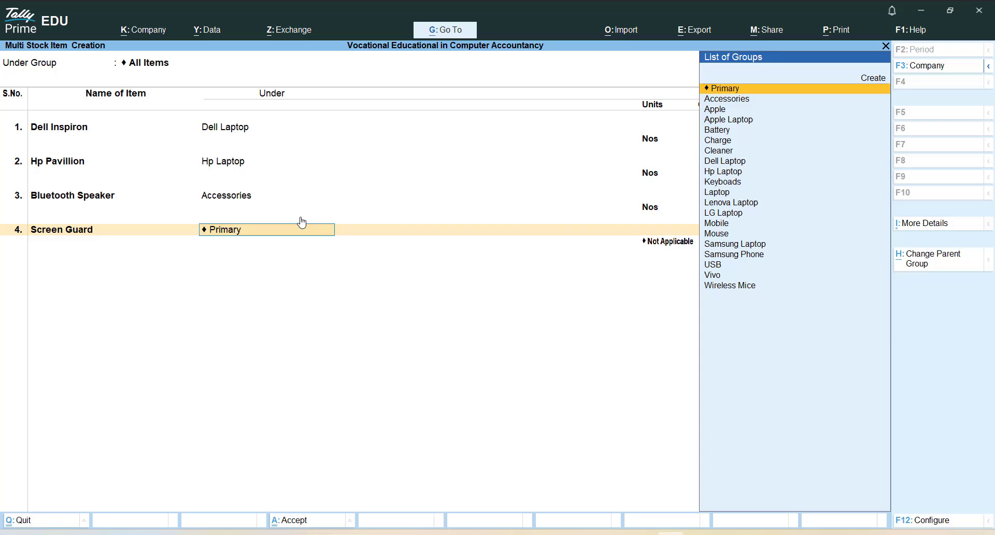
pyautogui.write('Ac')
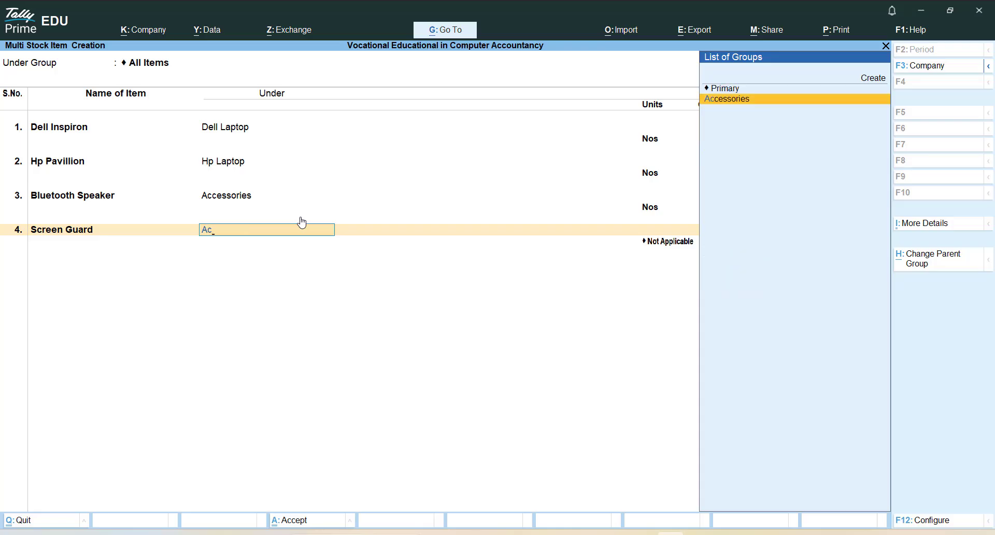
pyautogui.press('Return')
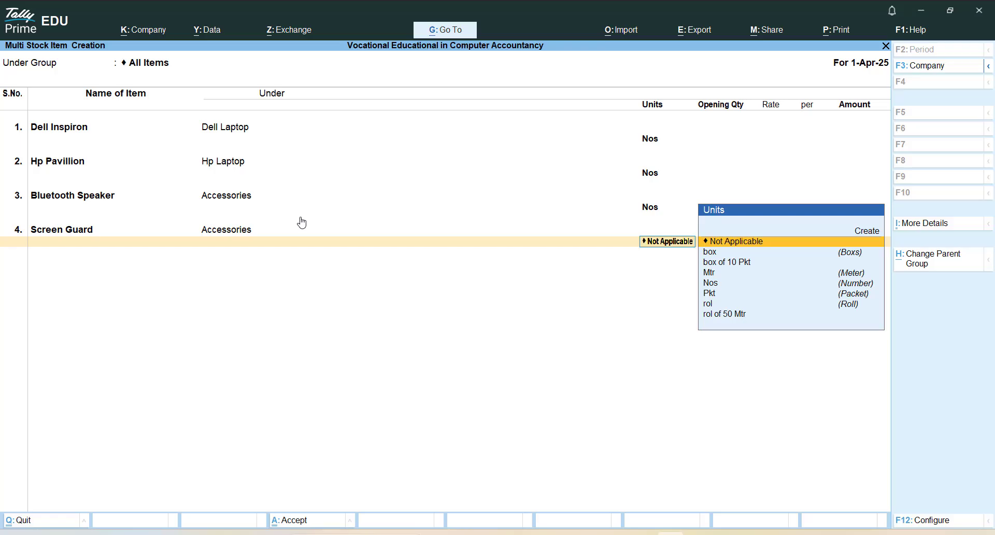
# Set the Screen Guard unit to box of 10 Pkt, leave its opening quantity blank, and save the four items.
pyautogui.press('Down')
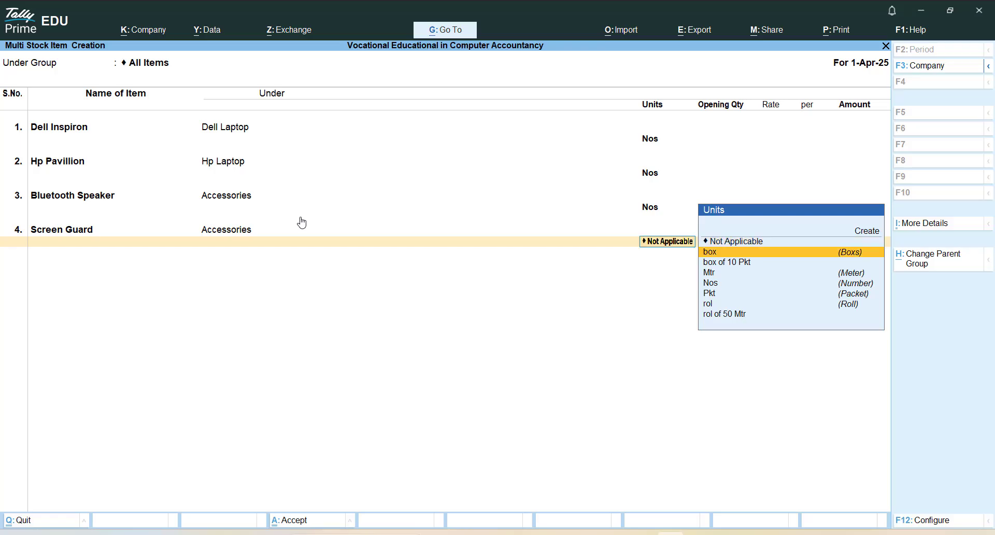
pyautogui.press('Down')
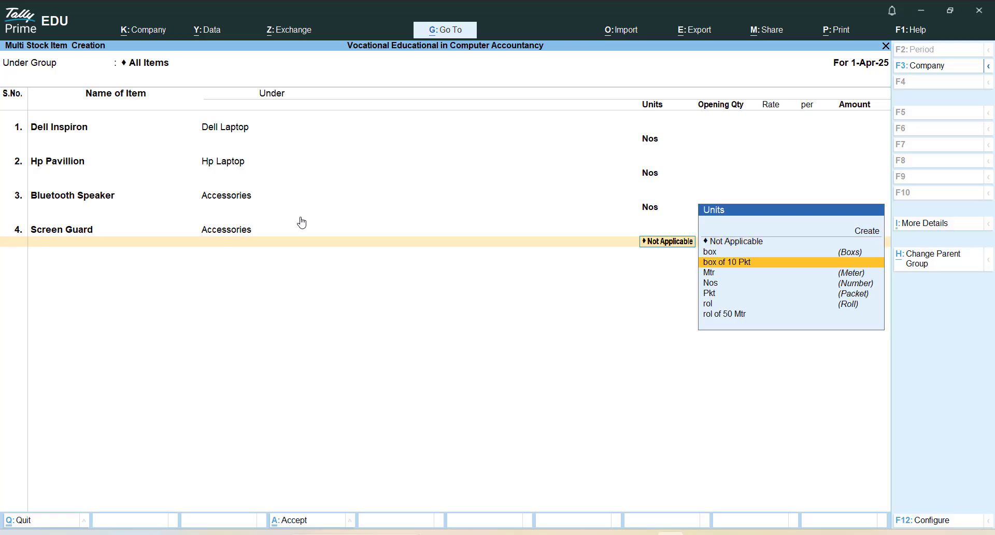
pyautogui.press('Return')
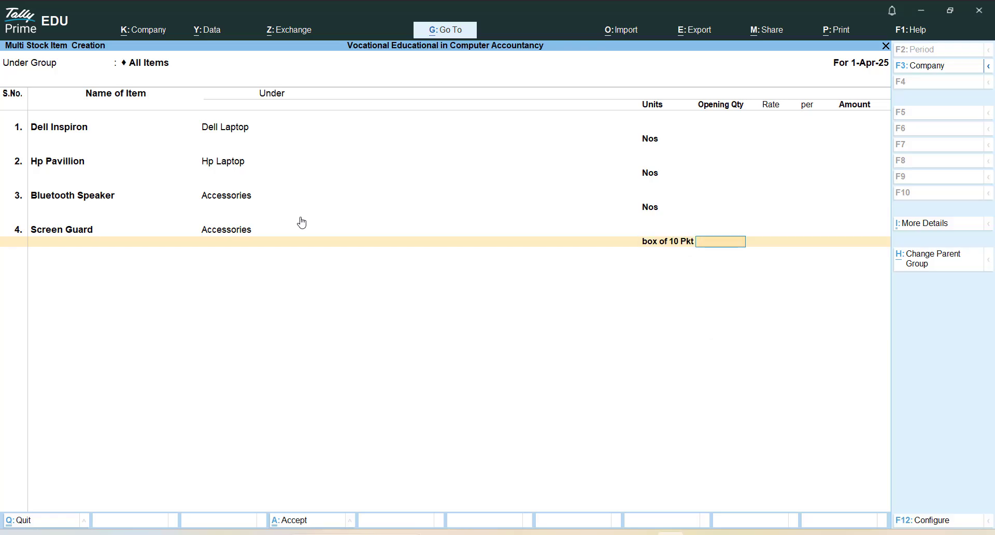
pyautogui.press('Return')
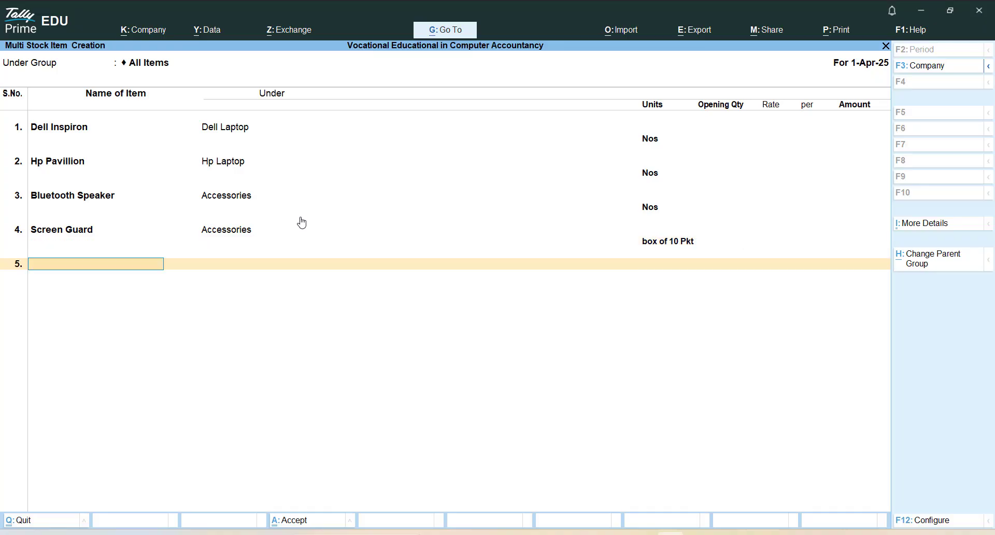
pyautogui.hotkey('ctrl', 'a')
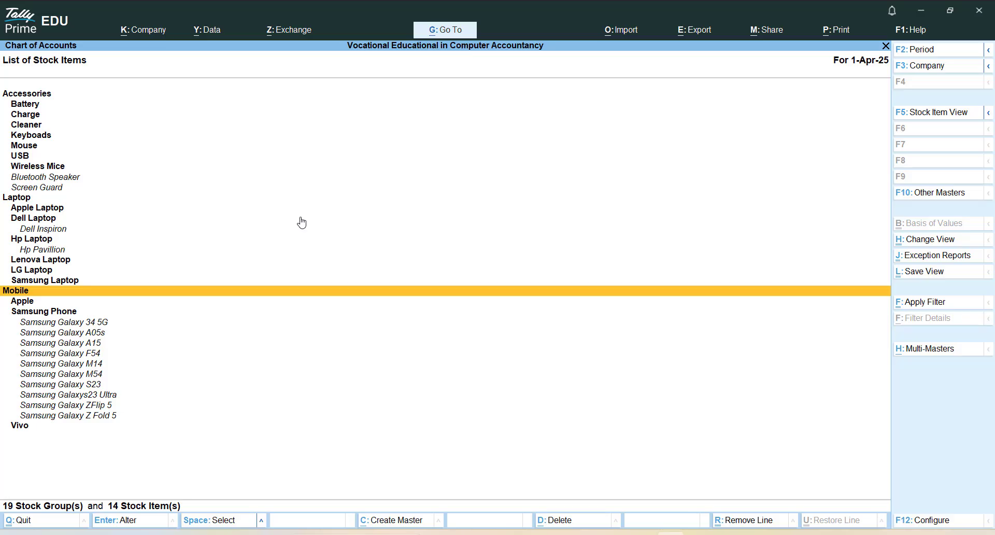
pyautogui.press('ctrl')
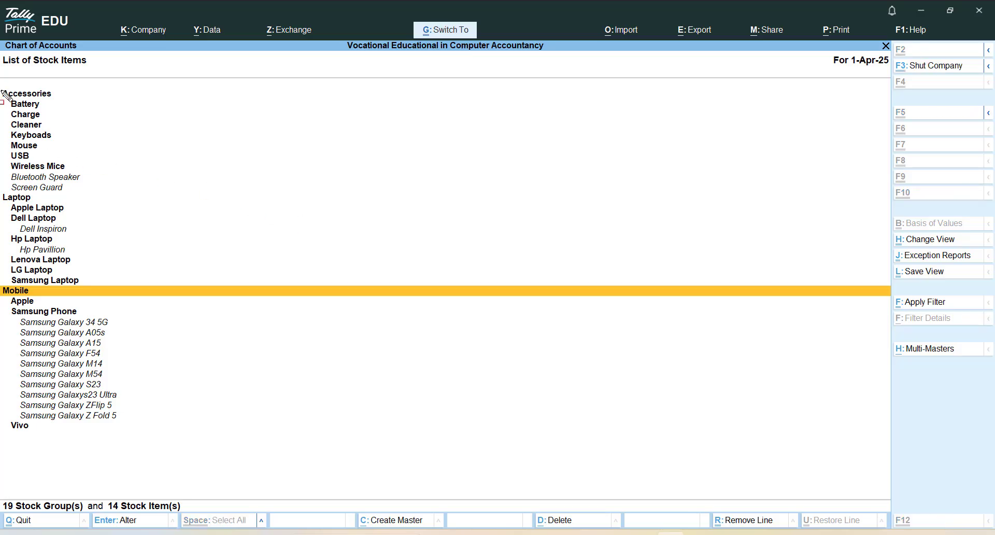
pyautogui.moveTo(1, 91)
pyautogui.mouseDown()
pyautogui.moveTo(111, 222)
pyautogui.moveTo(108, 196)
pyautogui.mouseUp()
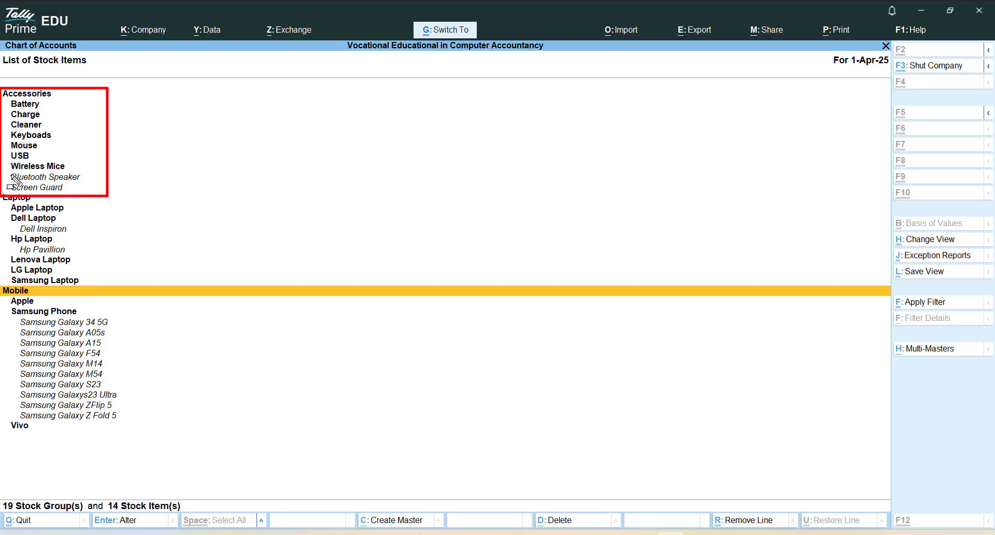
pyautogui.moveTo(10, 175); pyautogui.dragTo(89, 193)
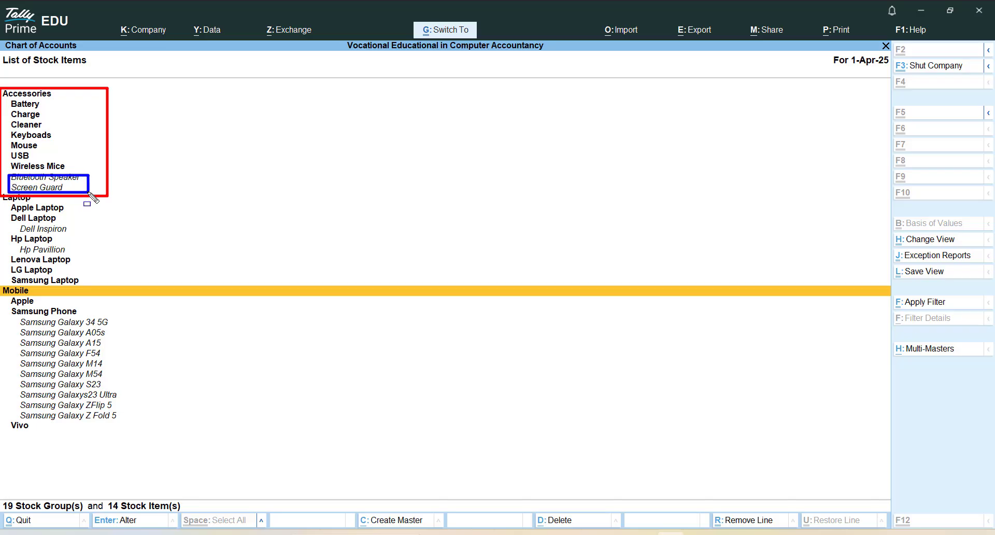
pyautogui.hotkey('ctrl', 'z')
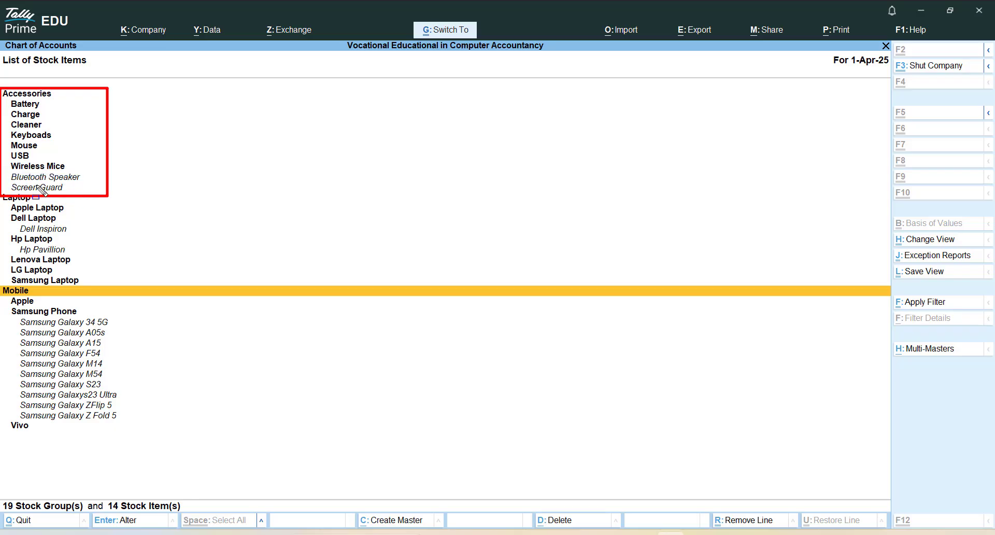
pyautogui.moveTo(2, 167)
pyautogui.mouseDown()
pyautogui.moveTo(99, 188)
pyautogui.moveTo(91, 193)
pyautogui.mouseUp()
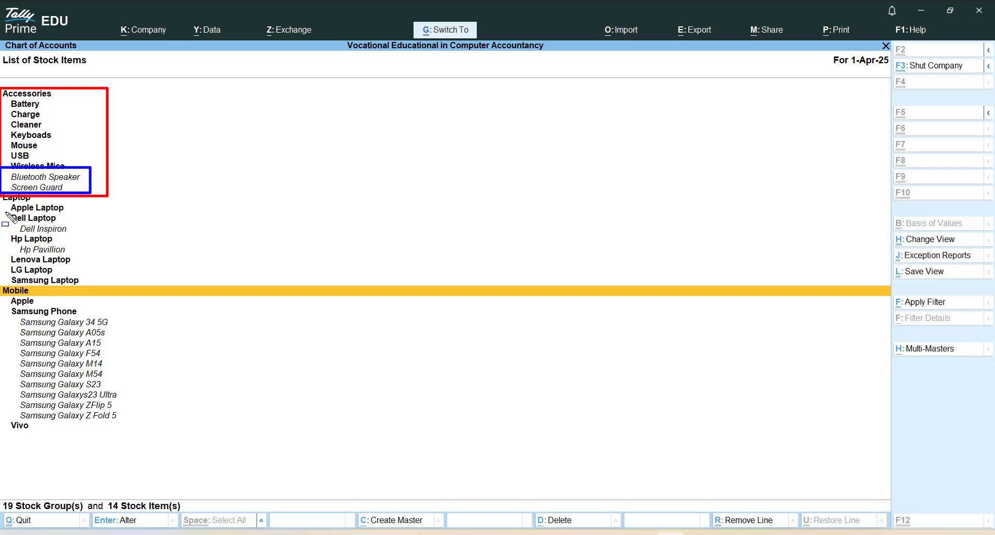
pyautogui.moveTo(1, 211)
pyautogui.mouseDown()
pyautogui.moveTo(36, 258)
pyautogui.moveTo(75, 268)
pyautogui.moveTo(74, 256)
pyautogui.mouseUp()
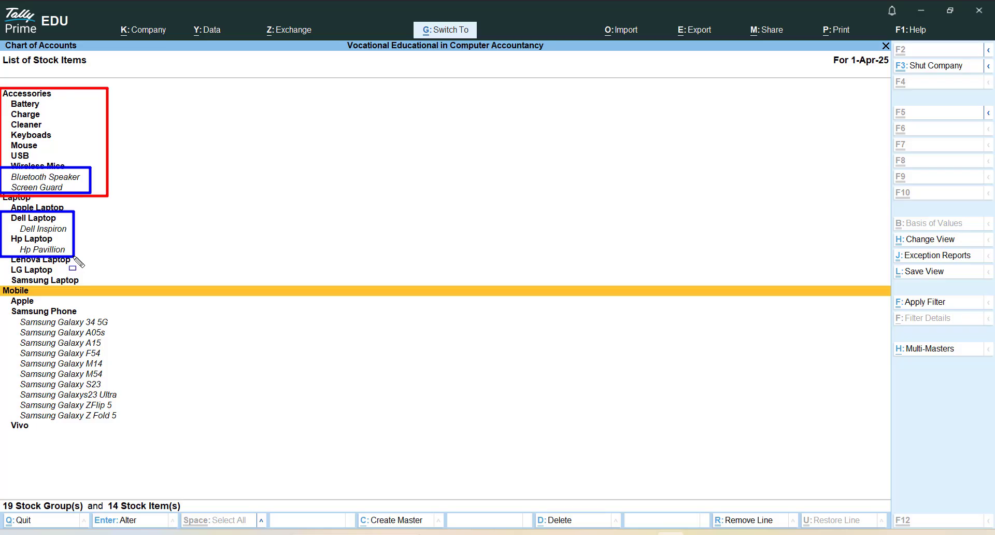
pyautogui.hotkey('ctrl', 'z')
pyautogui.hotkey('ctrl', 'z')
pyautogui.hotkey('ctrl', 'z')
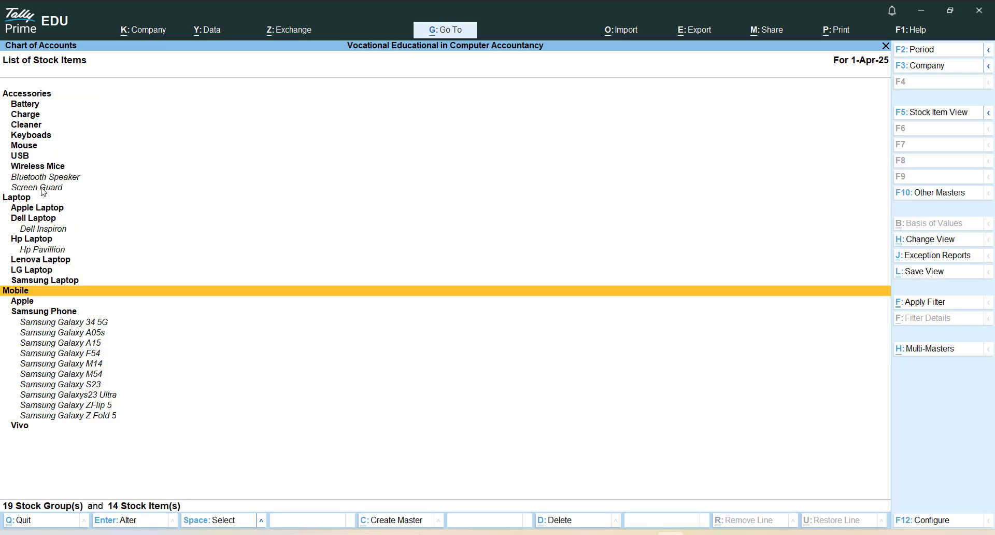
# Open the Screen Guard stock item to view its details, and return to the stock item list.
pyautogui.click(43, 192)
pyautogui.click(43, 192)
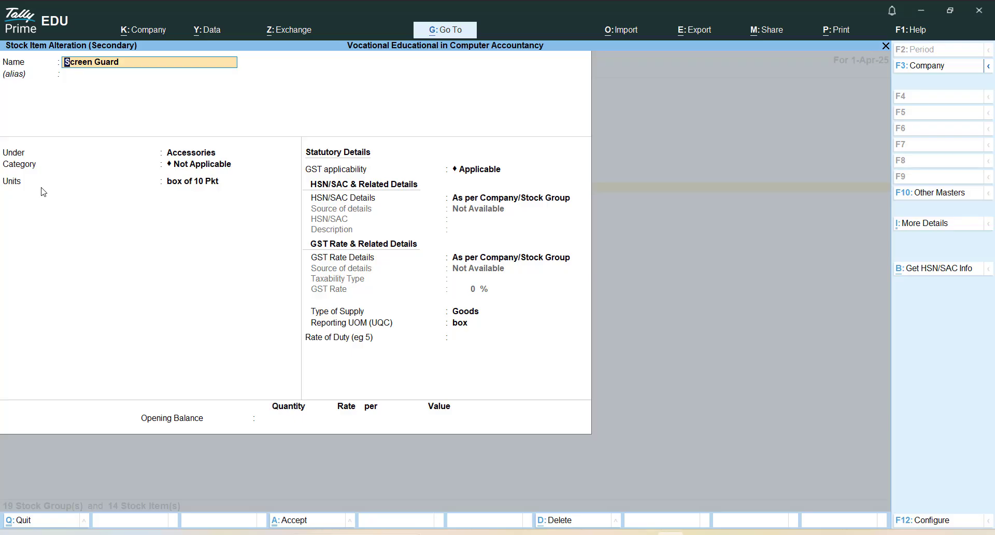
pyautogui.press('Escape')
pyautogui.press('y')
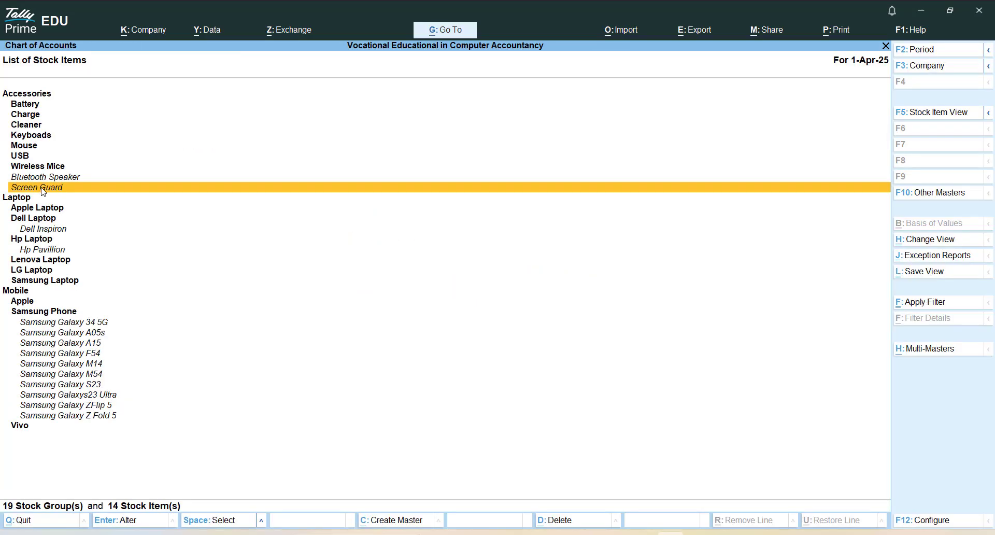
# Open the Dell Inspiron stock item for alteration and advance to its category.
pyautogui.press('Down')
pyautogui.press('Down')
pyautogui.press('Down')
pyautogui.press('Down')
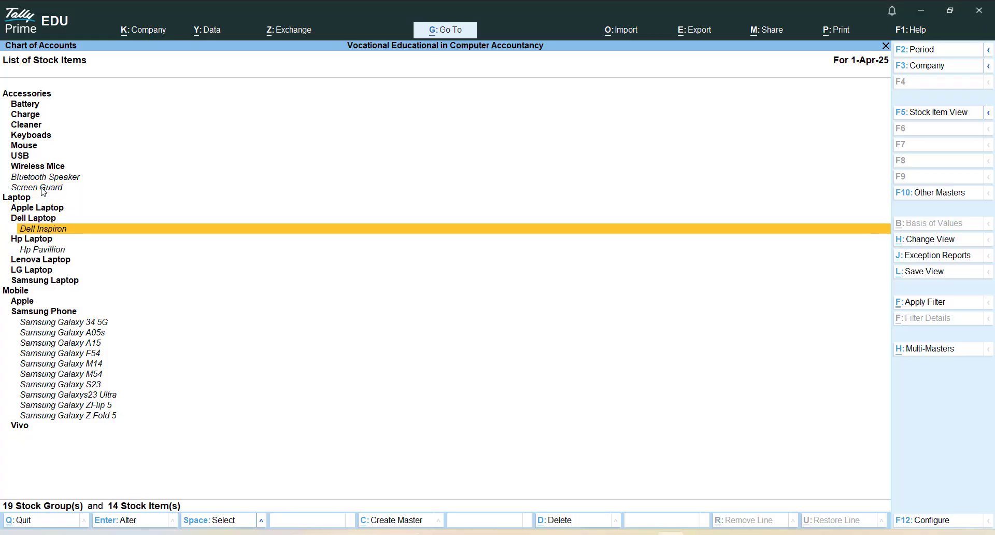
pyautogui.press('Return')
pyautogui.press('Return')
pyautogui.press('Return')
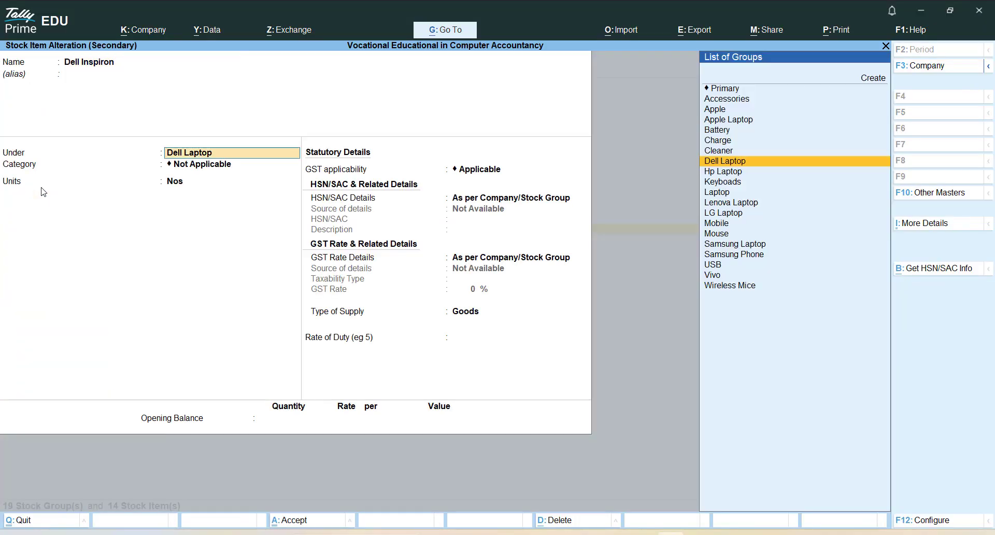
pyautogui.press('Return')
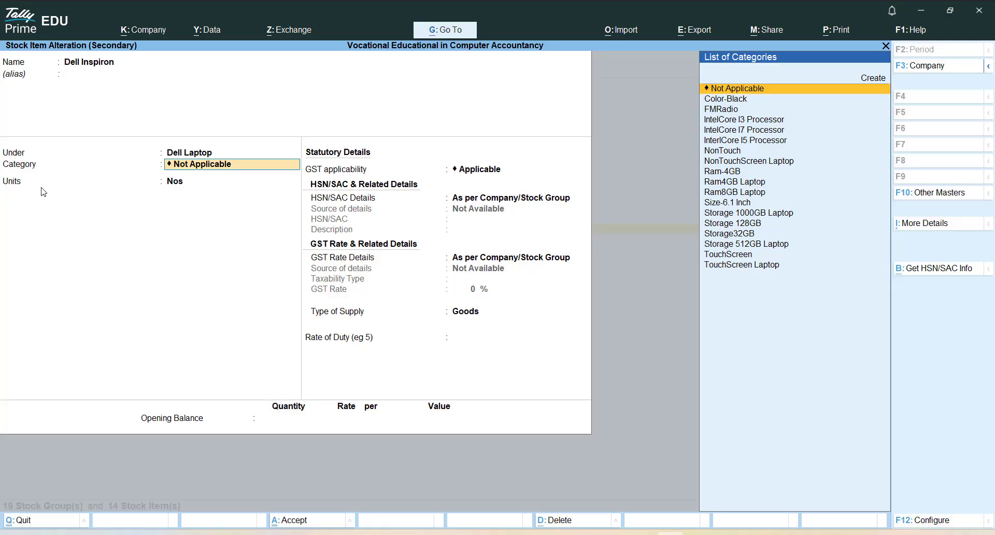
# Set Dell Inspiron's category to TouchScreen and save the stock item.
pyautogui.press('Down')
pyautogui.press('Down')
pyautogui.press('Down')
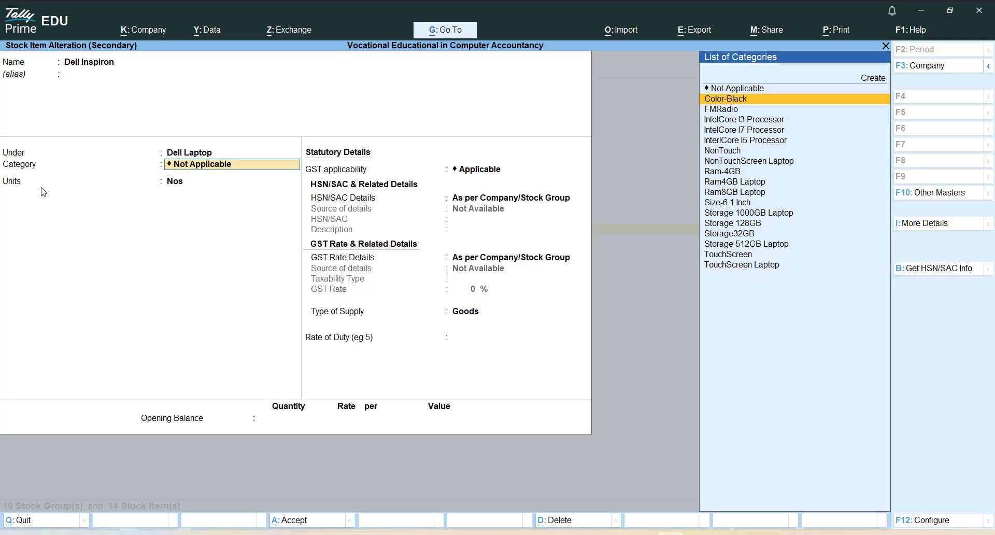
pyautogui.press('Down')
pyautogui.press('Down')
pyautogui.press('Down')
pyautogui.press('Down')
pyautogui.press('Down')
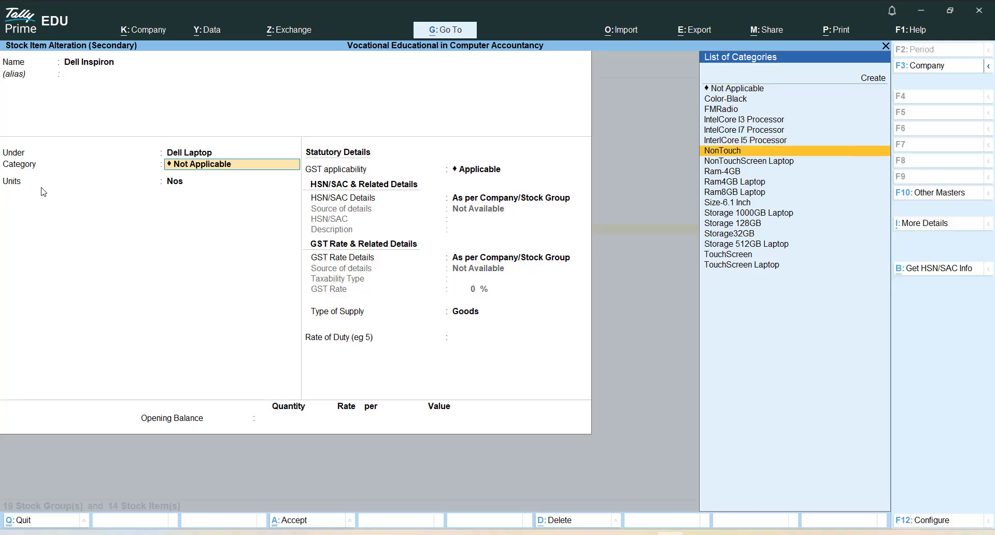
pyautogui.press('Up')
pyautogui.press('Up')
pyautogui.press('Up')
pyautogui.press('Up')
pyautogui.press('Up')
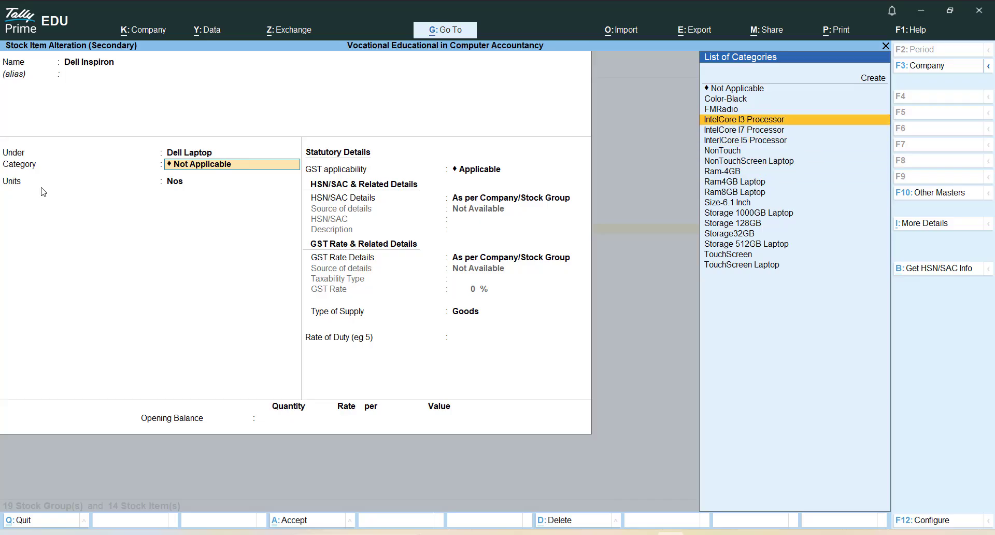
pyautogui.press('Down')
pyautogui.press('Down')
pyautogui.press('Up')
pyautogui.press('Up')
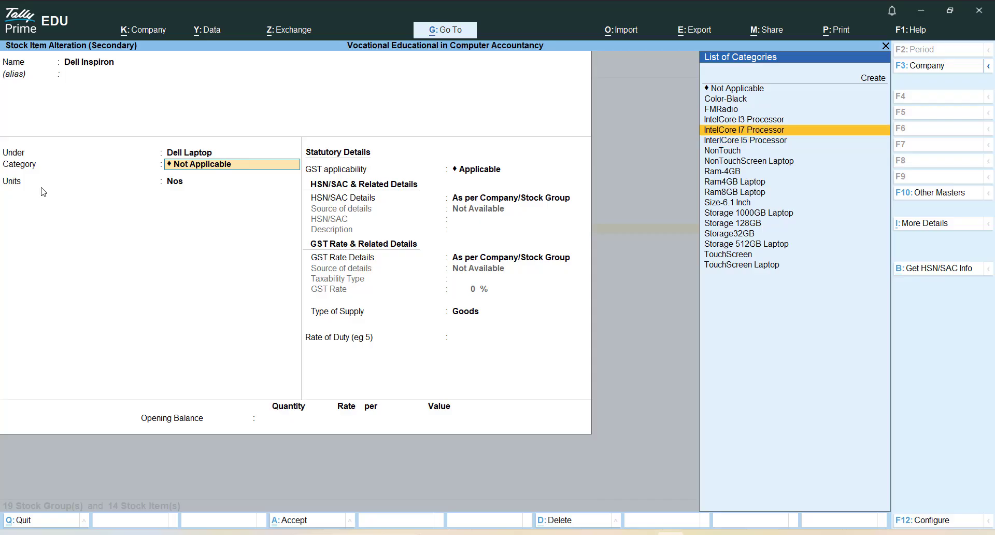
pyautogui.press('Down')
pyautogui.press('Down')
pyautogui.press('Down')
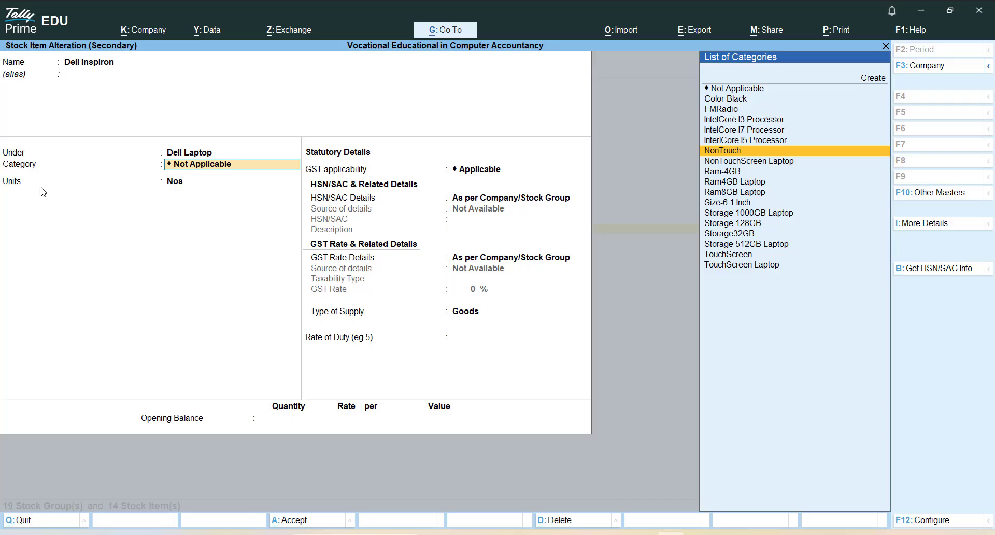
pyautogui.press('Down')
pyautogui.press('Down')
pyautogui.press('Down')
pyautogui.press('Down')
pyautogui.press('Down')
pyautogui.press('Down')
pyautogui.press('Down')
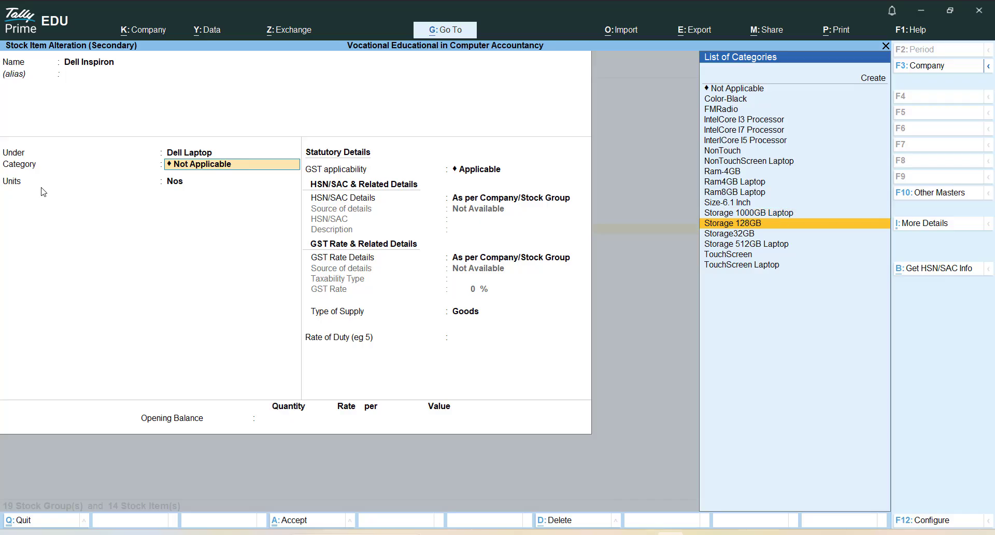
pyautogui.press('Down')
pyautogui.press('Down')
pyautogui.press('Down')
pyautogui.press('Return')
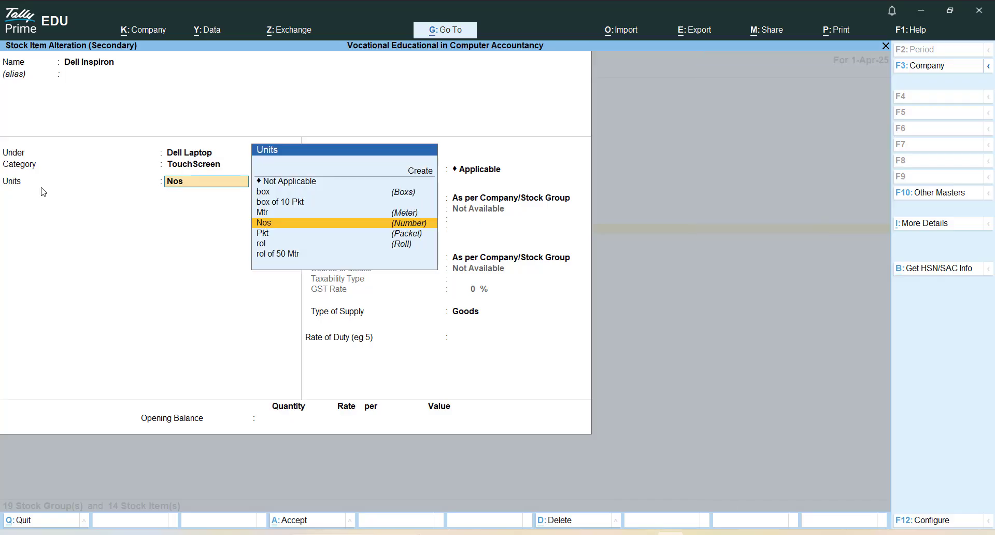
pyautogui.hotkey('ctrl', 'a')
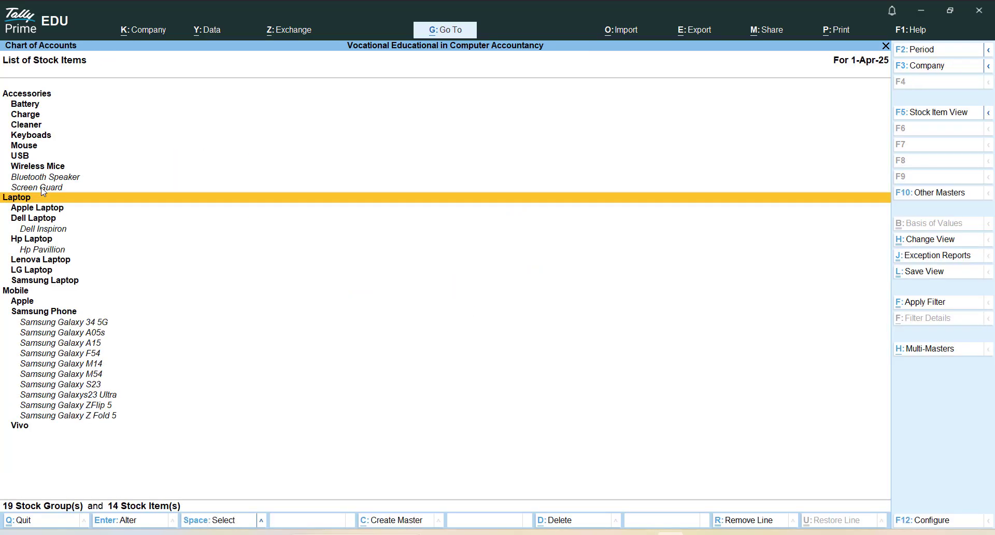
# Alter the Hp Pavillion stock item by setting its category to NonTouch, and save it.
pyautogui.press('Down')
pyautogui.press('Down')
pyautogui.press('Down')
pyautogui.press('Down')
pyautogui.press('Down')
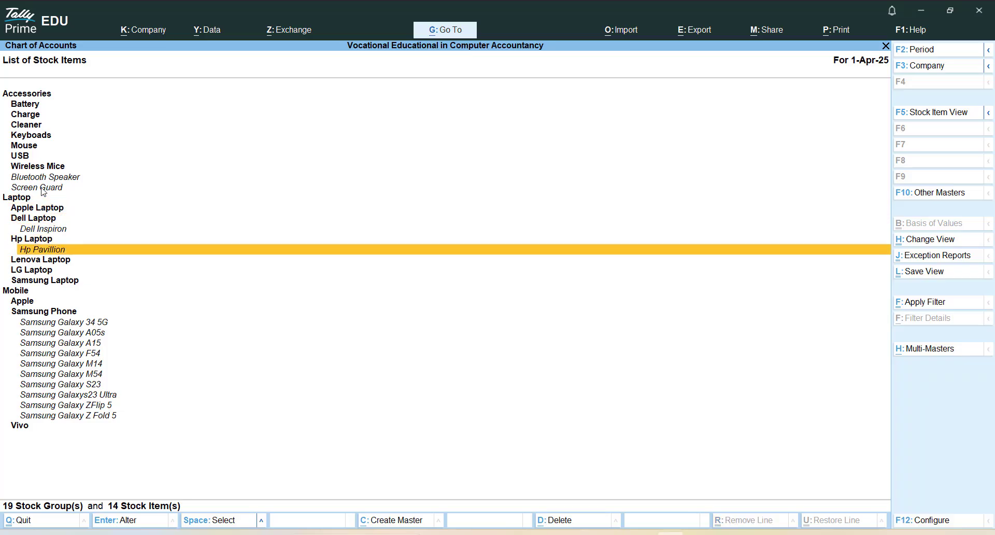
pyautogui.press('Return')
pyautogui.press('Return')
pyautogui.press('Return')
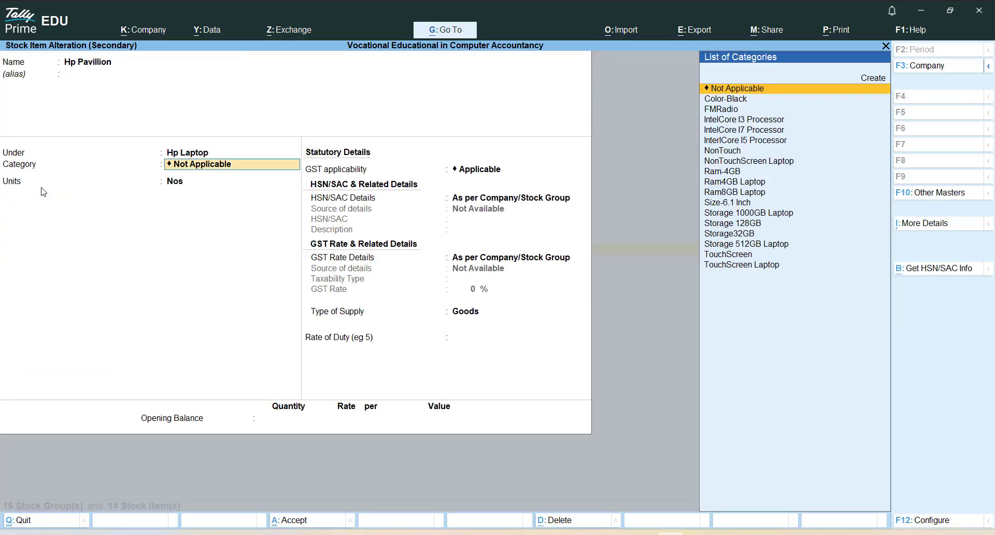
pyautogui.write('No')
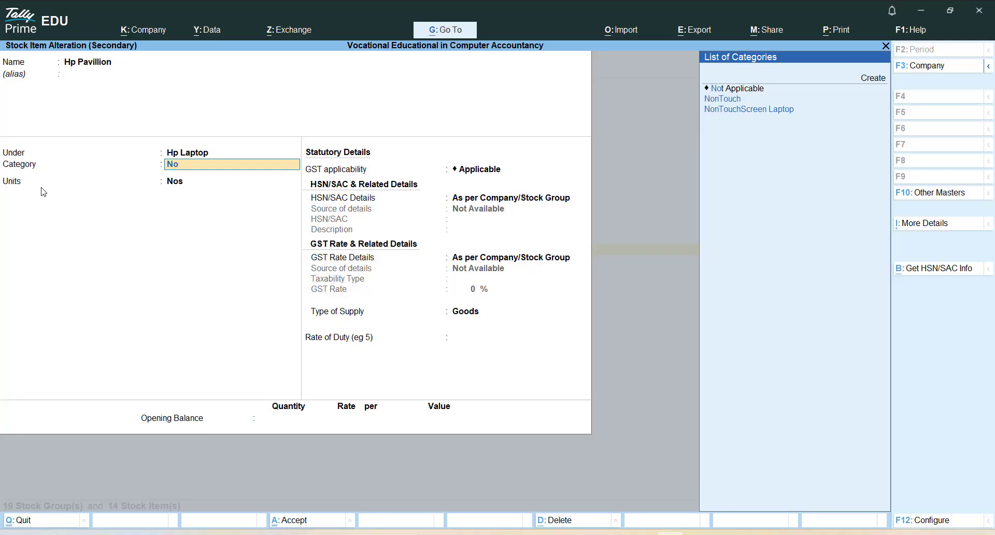
pyautogui.press('Down')
pyautogui.press('Return')
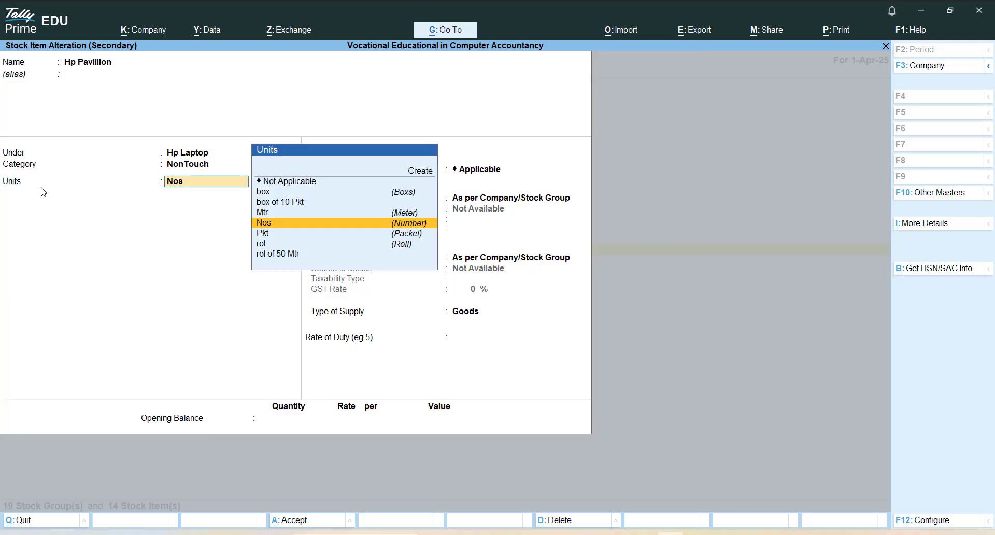
pyautogui.press('Return')
pyautogui.hotkey('ctrl', 'a')
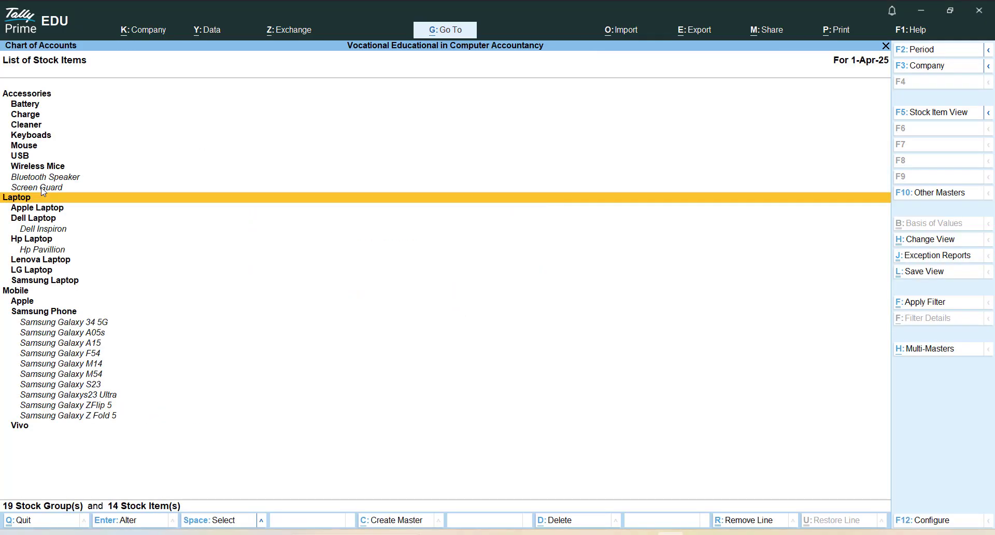
# Display the list of stock categories in the Chart of Accounts and examine the items grouped under NonTouch and TouchScreen.
pyautogui.press('Escape')
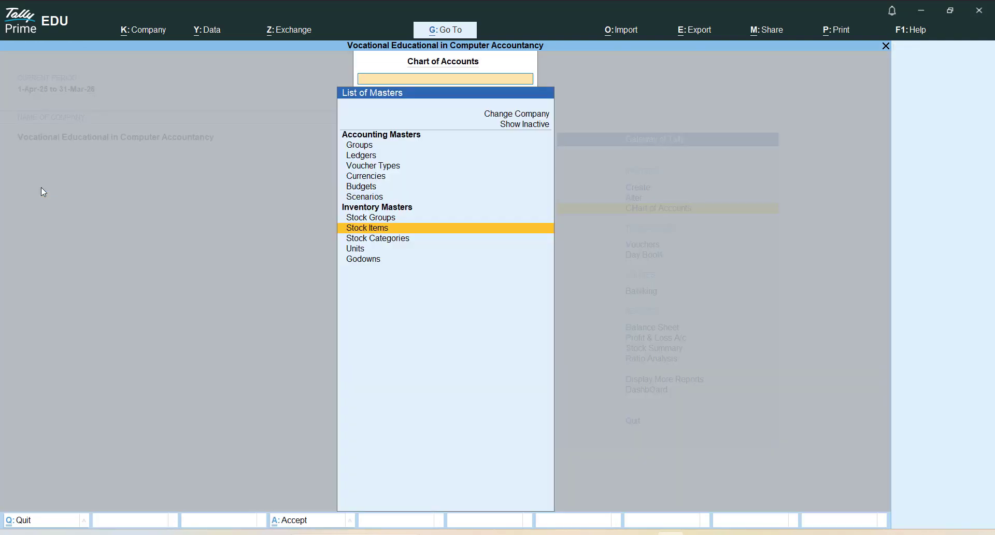
pyautogui.press('Down')
pyautogui.press('Return')
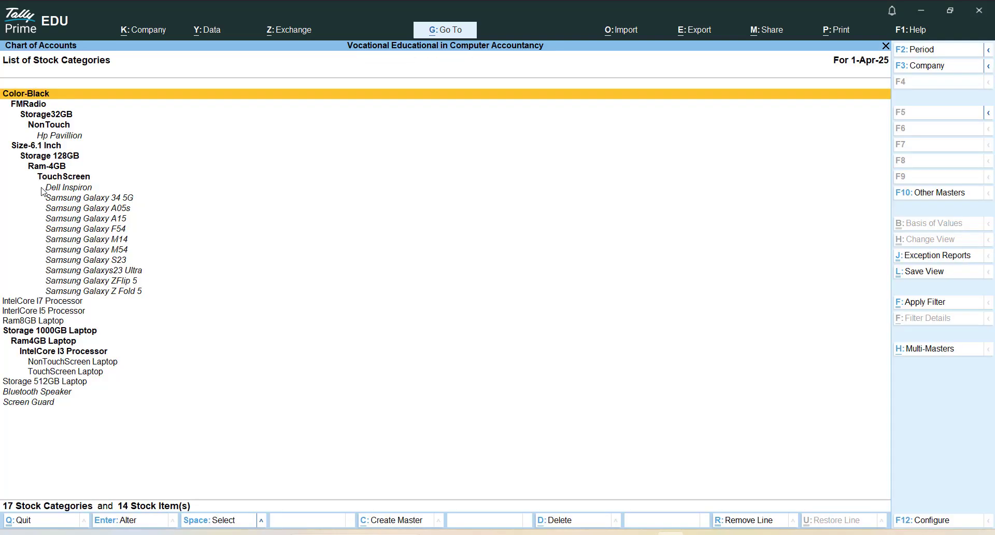
pyautogui.press('Down')
pyautogui.press('Down')
pyautogui.press('Down')
pyautogui.press('Down')
pyautogui.press('Down')
pyautogui.press('Down')
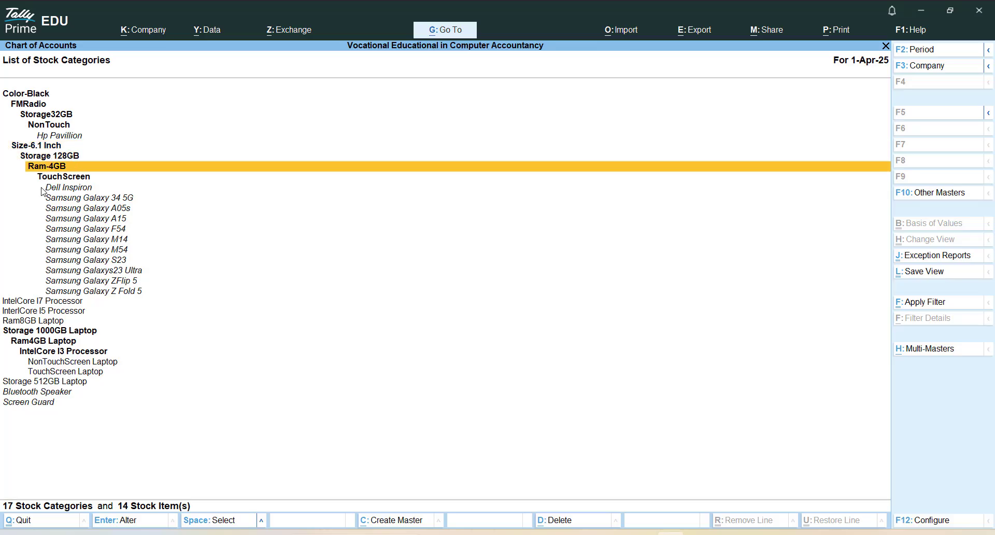
pyautogui.press('ctrl')
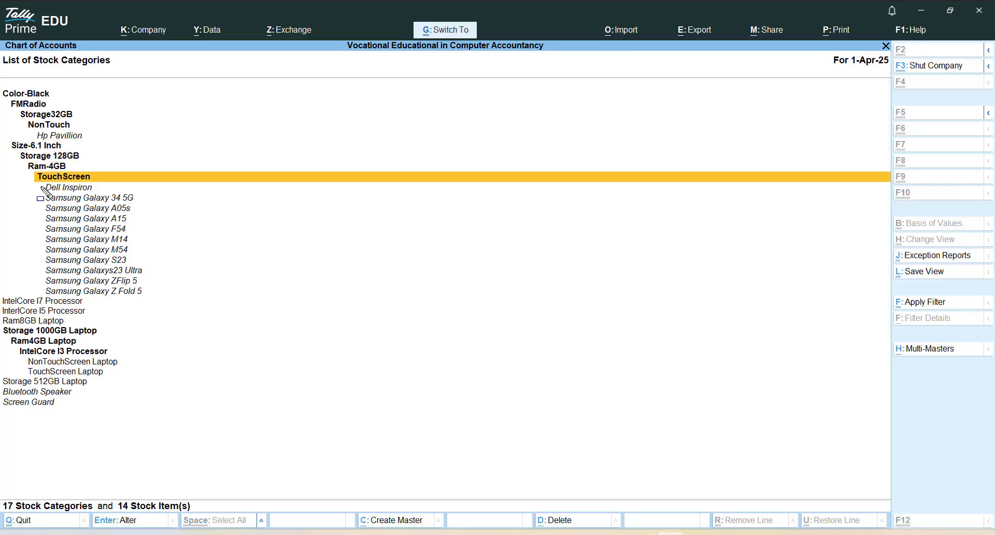
pyautogui.moveTo(27, 171); pyautogui.dragTo(143, 268)
pyautogui.moveTo(201, 300); pyautogui.dragTo(207, 298)
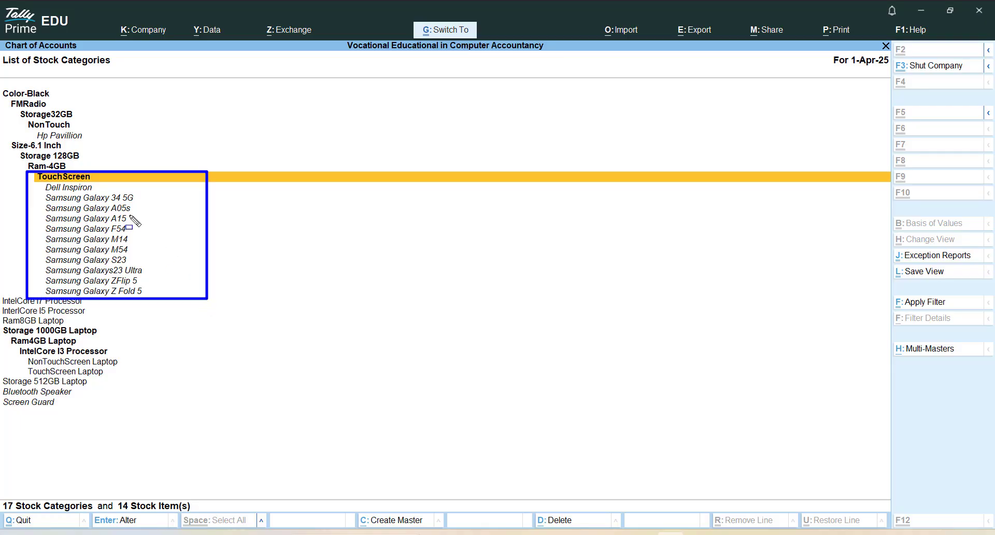
pyautogui.moveTo(23, 121)
pyautogui.mouseDown()
pyautogui.moveTo(118, 160)
pyautogui.moveTo(104, 140)
pyautogui.mouseUp()
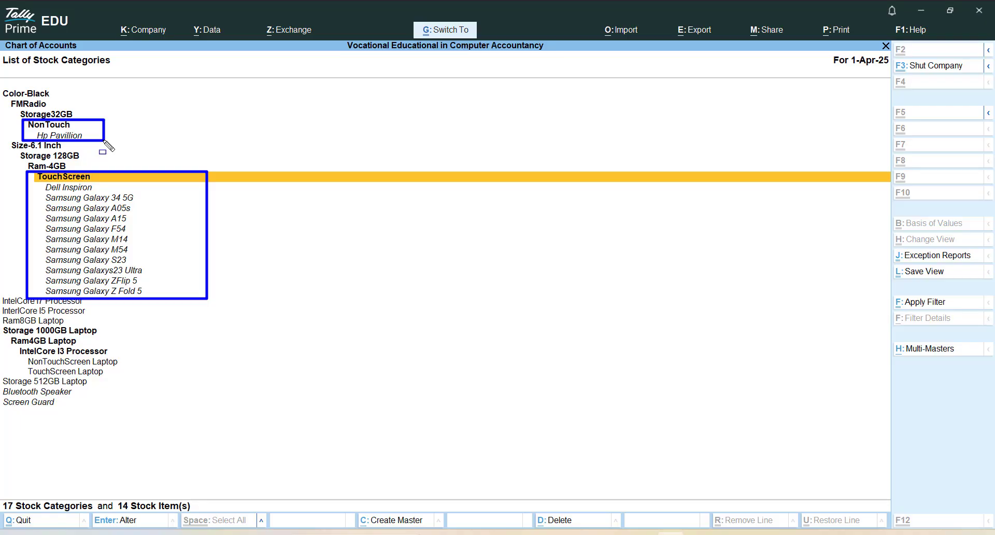